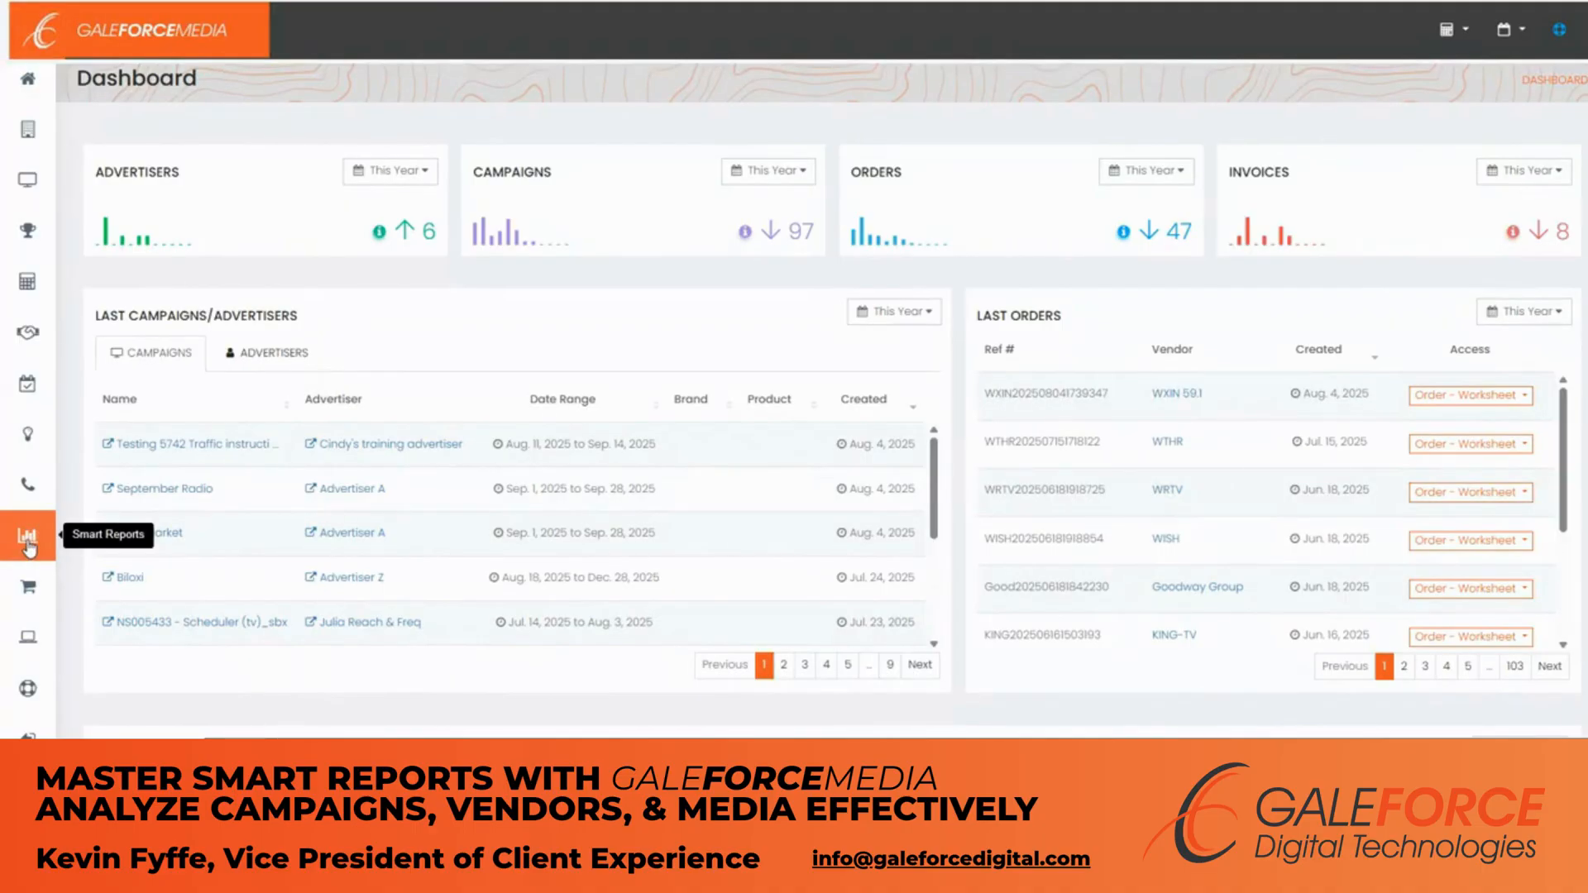
Open Smart Reports, start creating a new report and set its report type to Order Activity
click(27, 539)
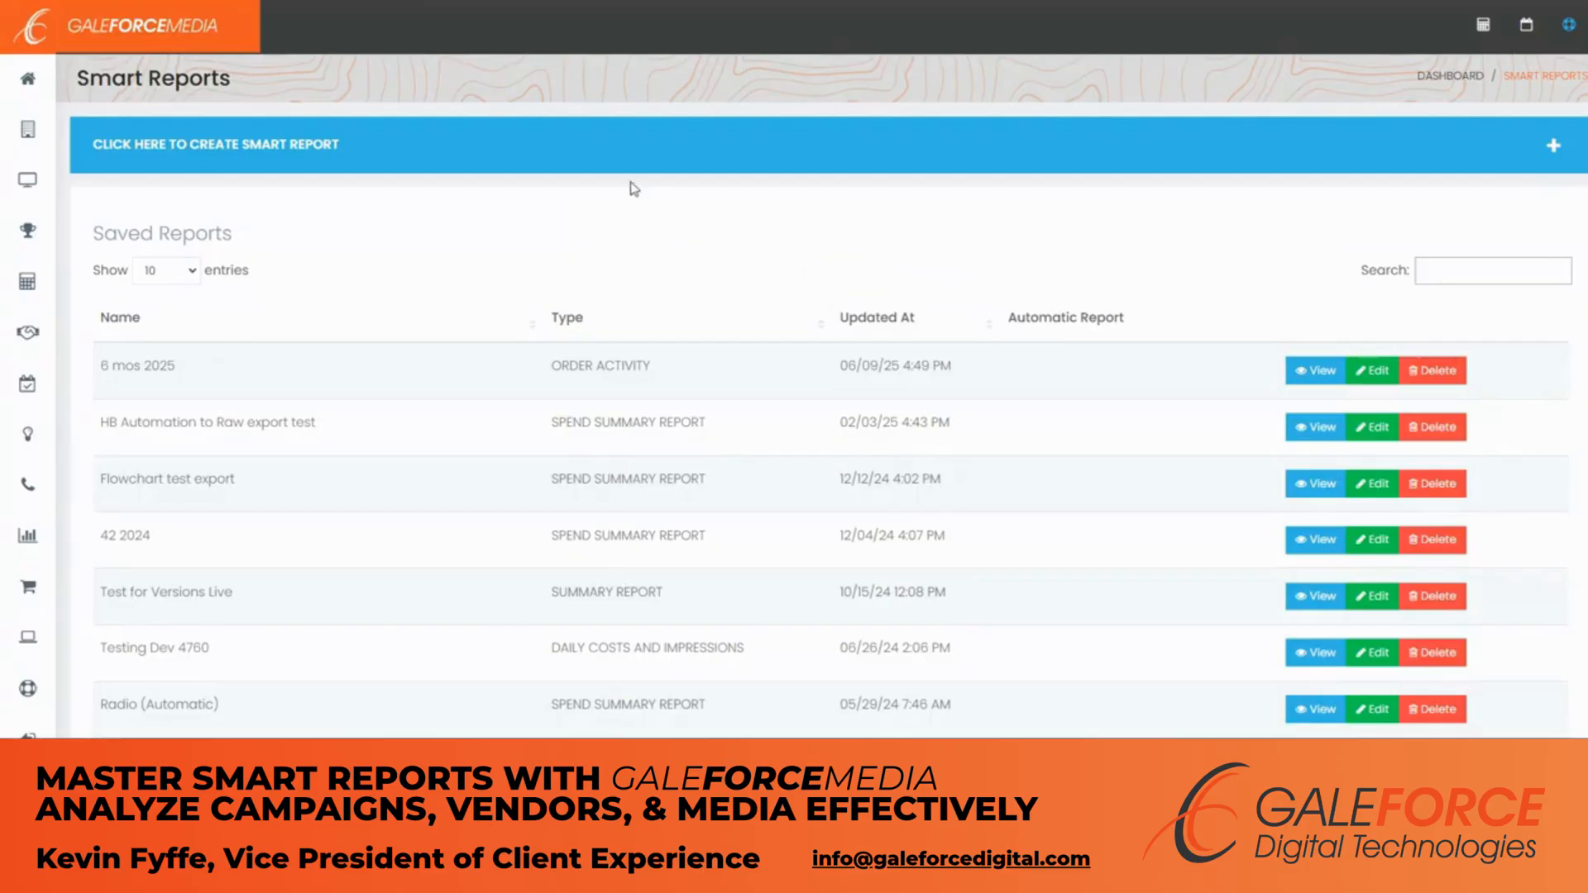
click(597, 167)
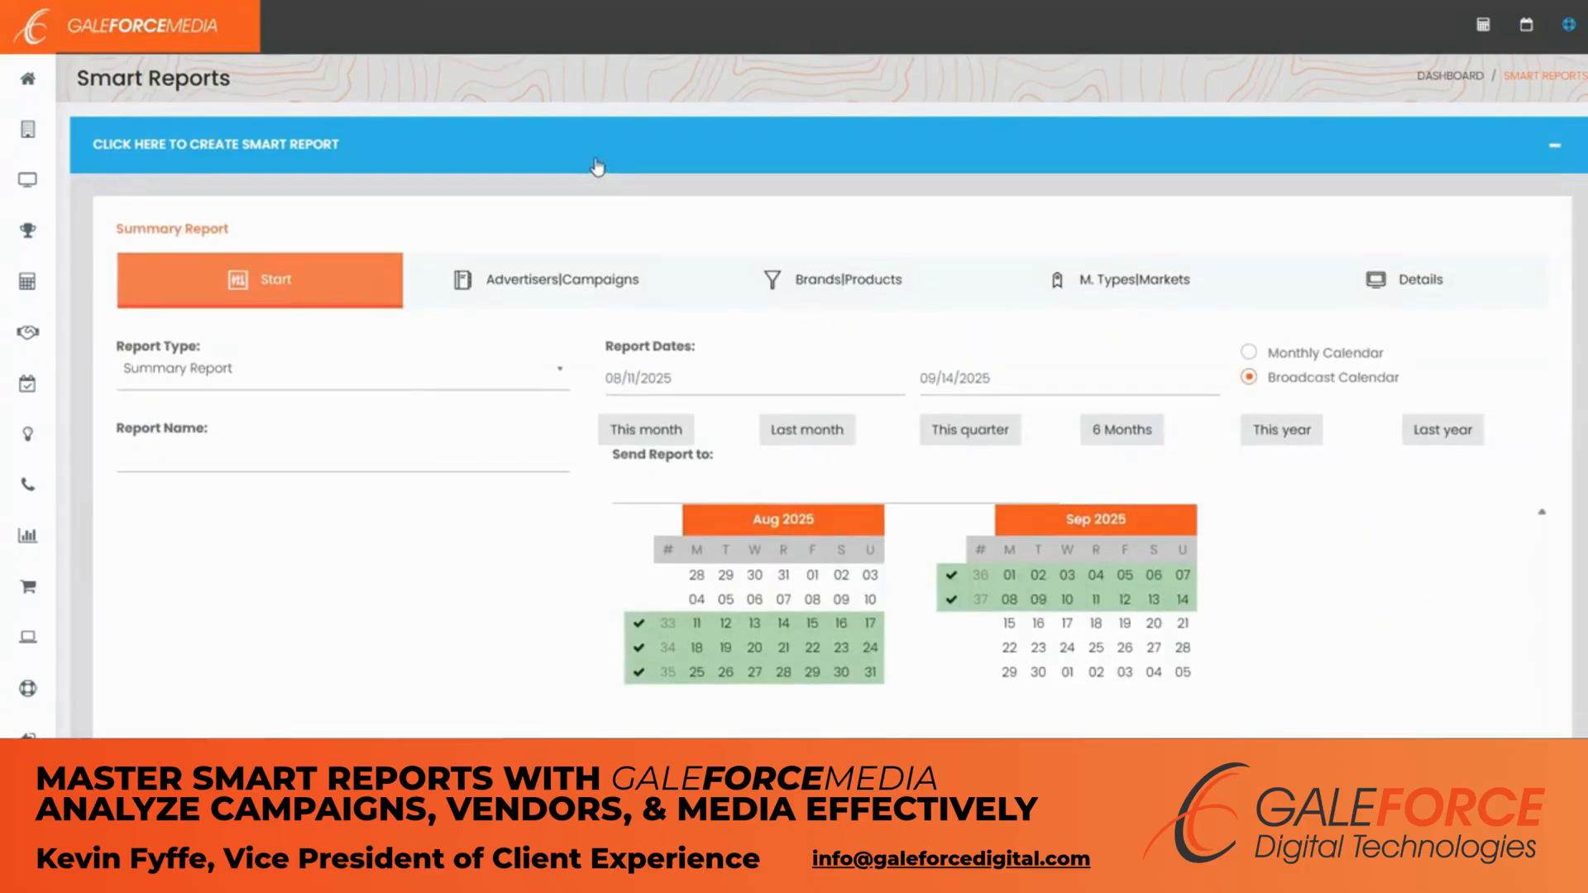
click(469, 382)
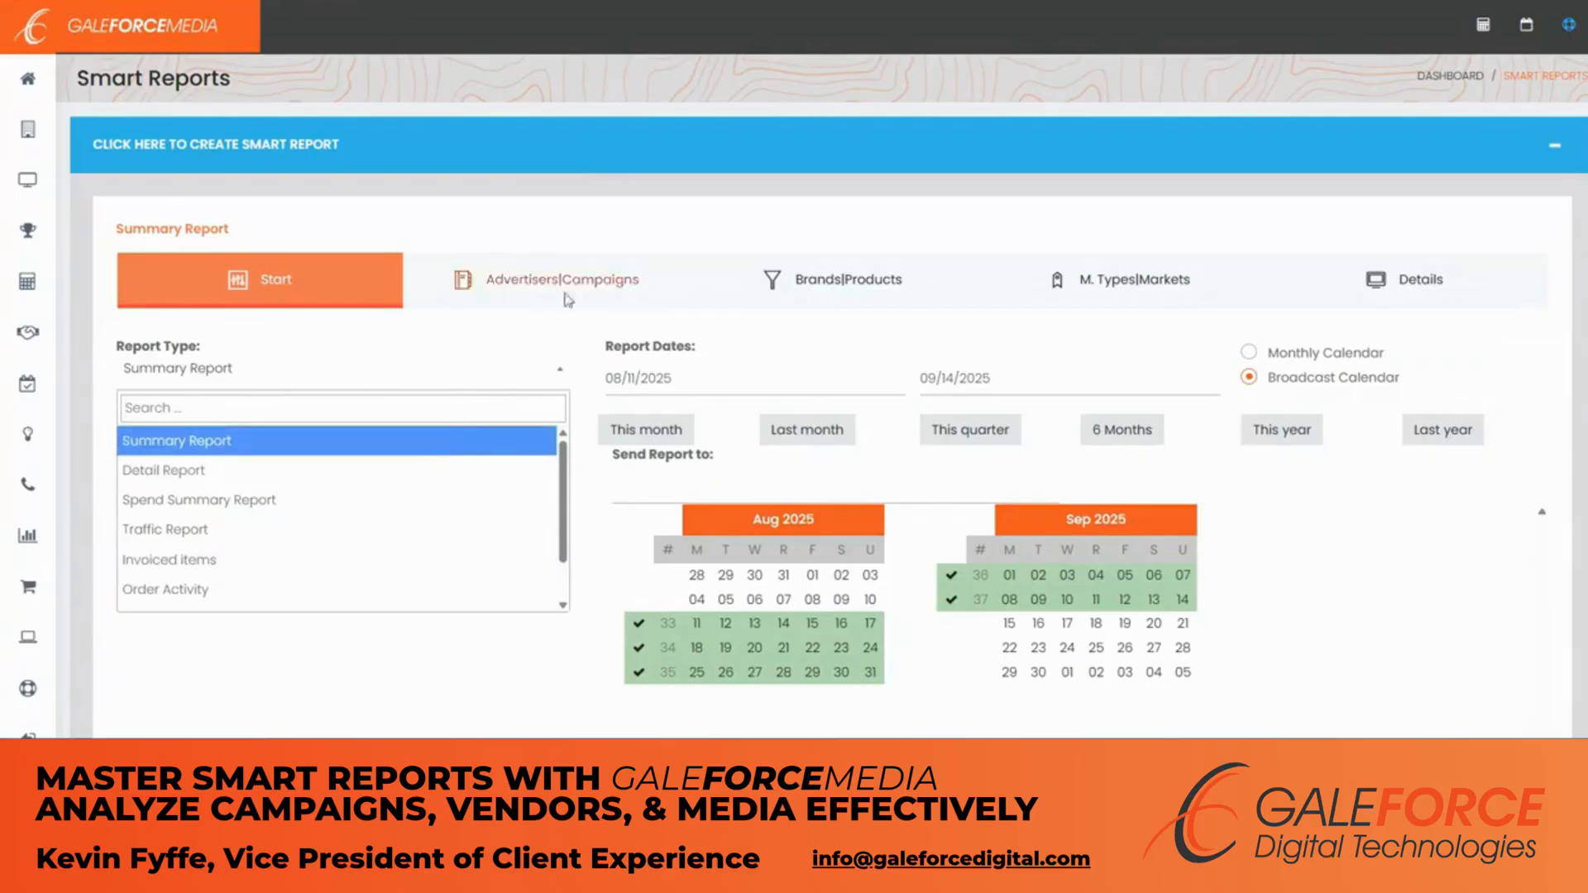
click(688, 86)
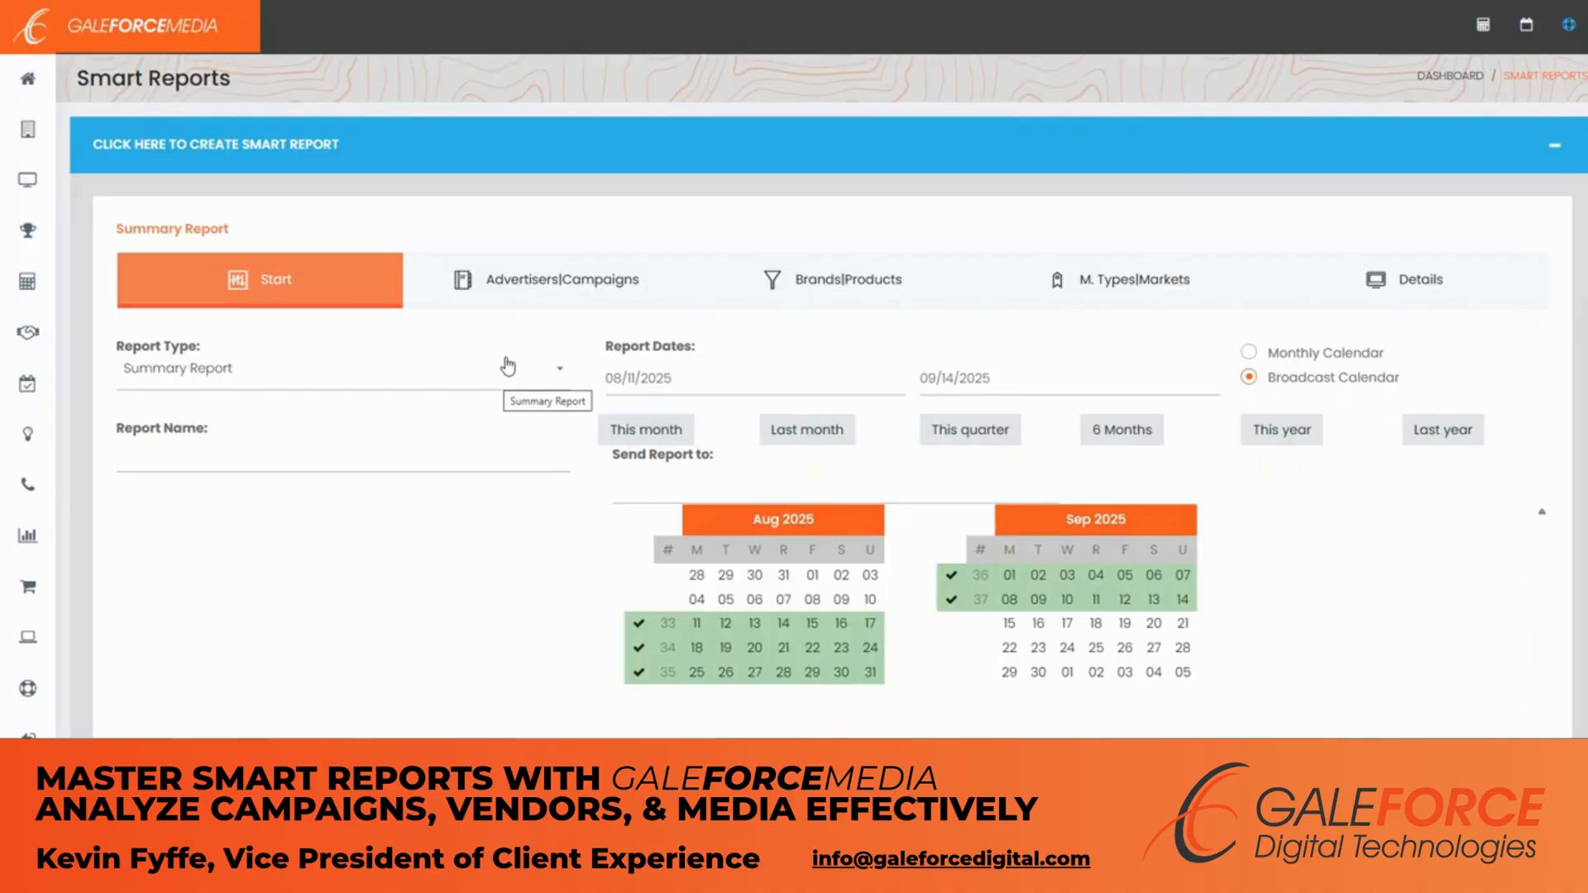
click(364, 382)
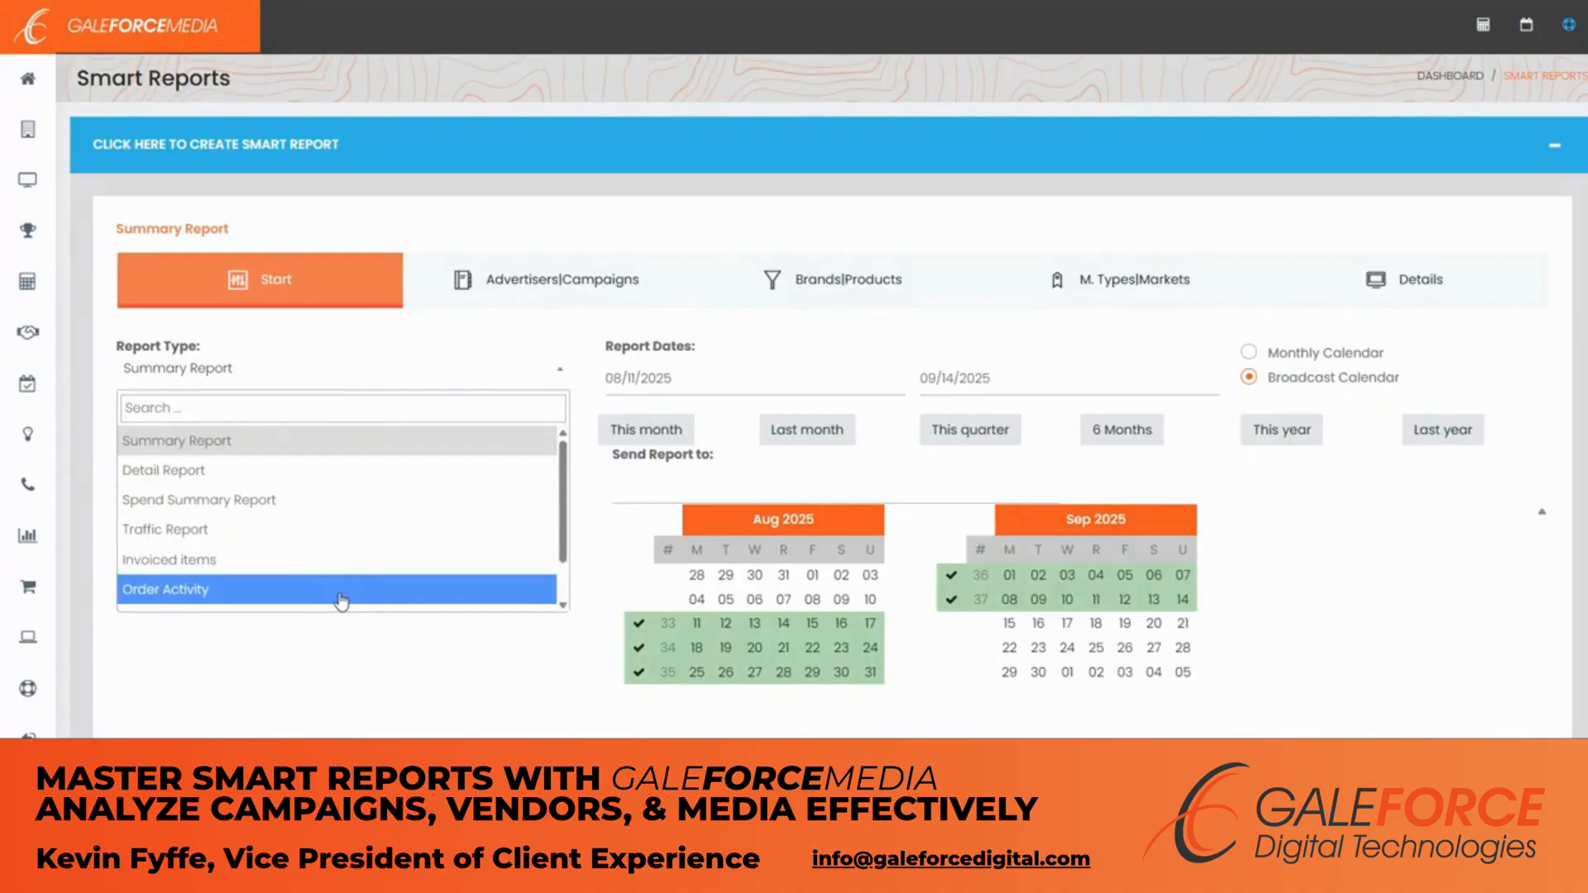
click(341, 599)
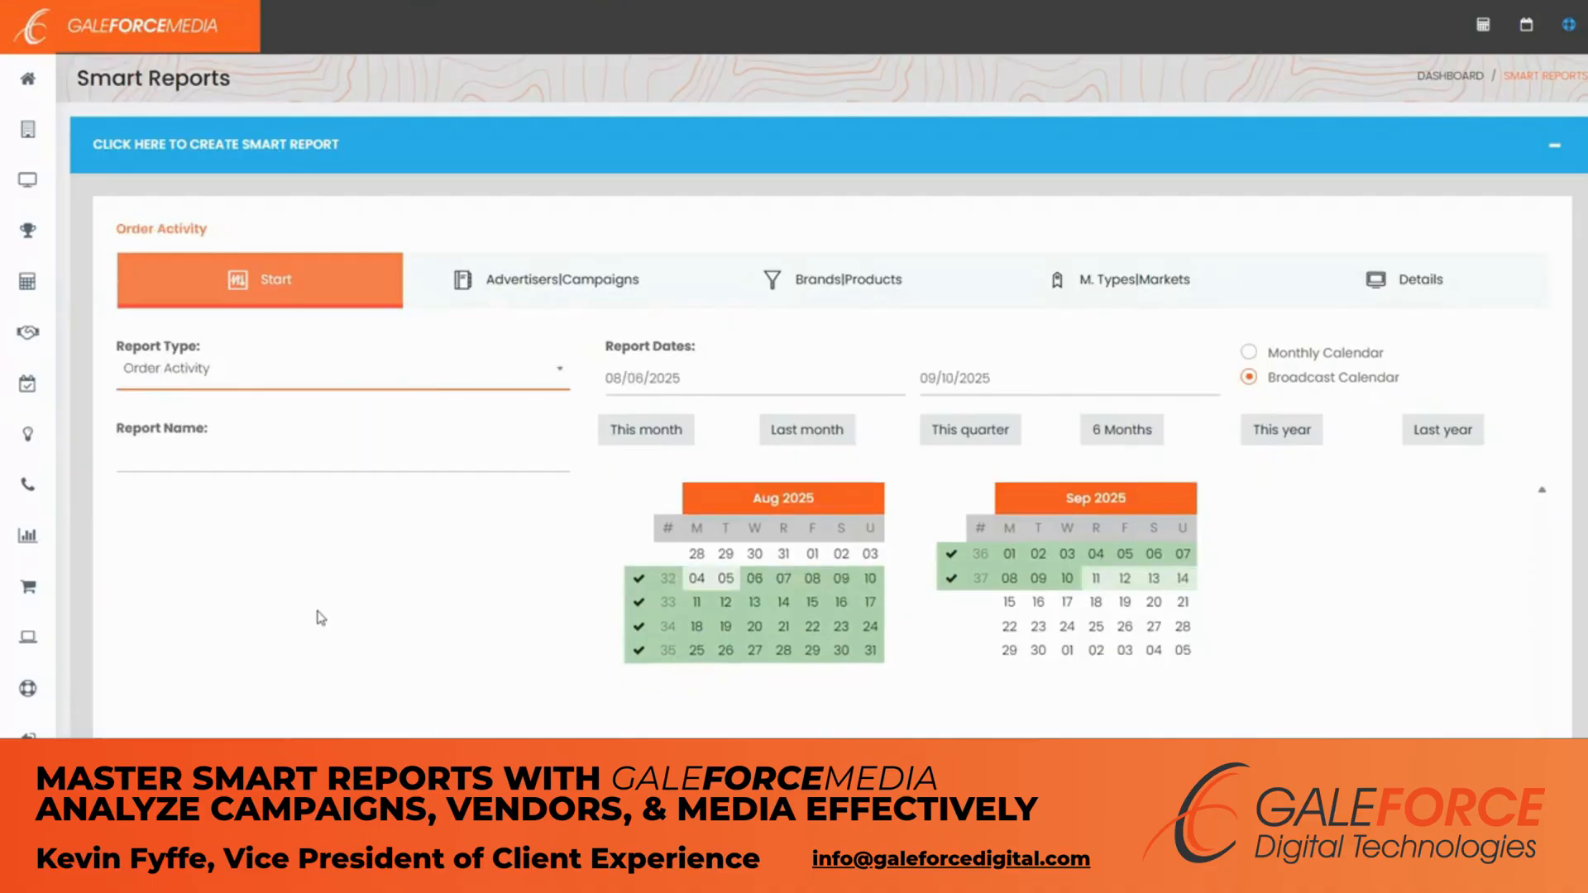
Look through the lists of saved reports and recent unsaved reports below the report setup form
click(146, 457)
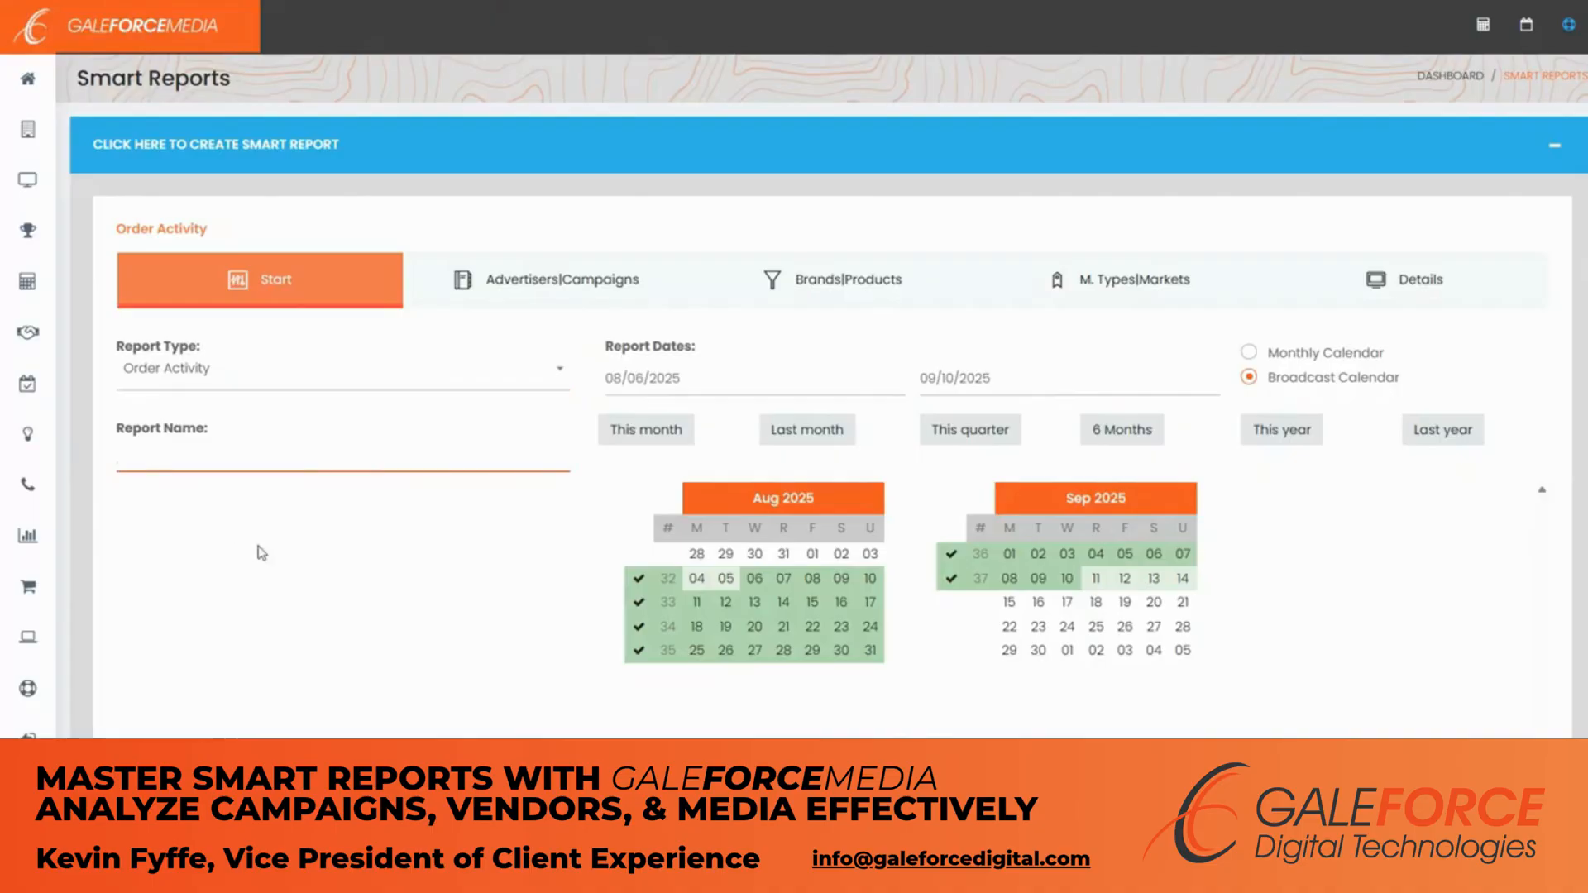
click(278, 568)
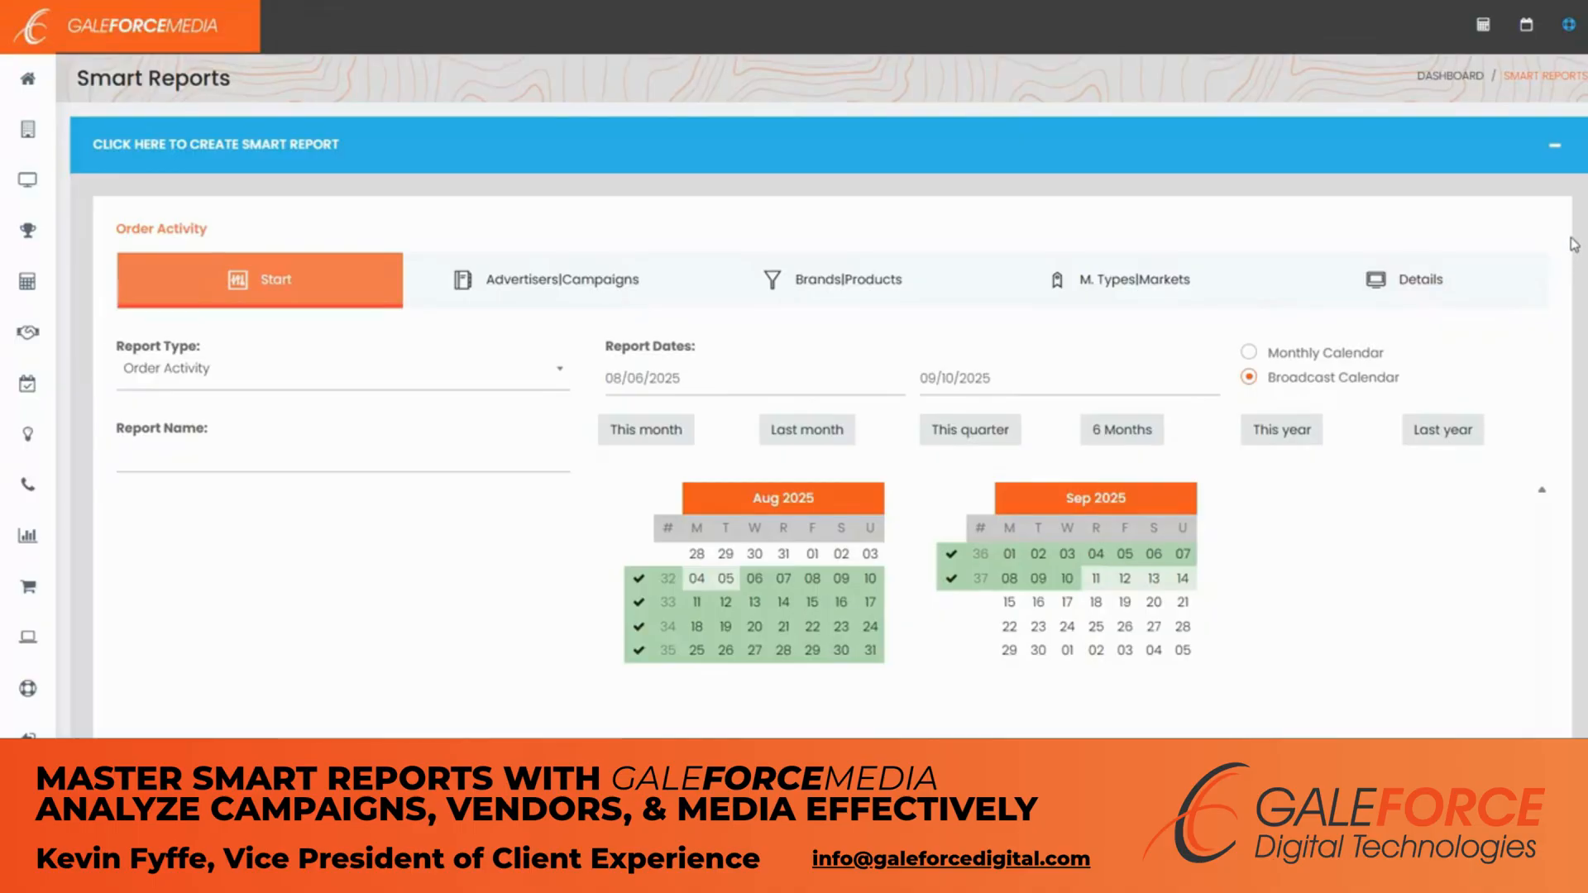
scroll(1573, 244, down, 7)
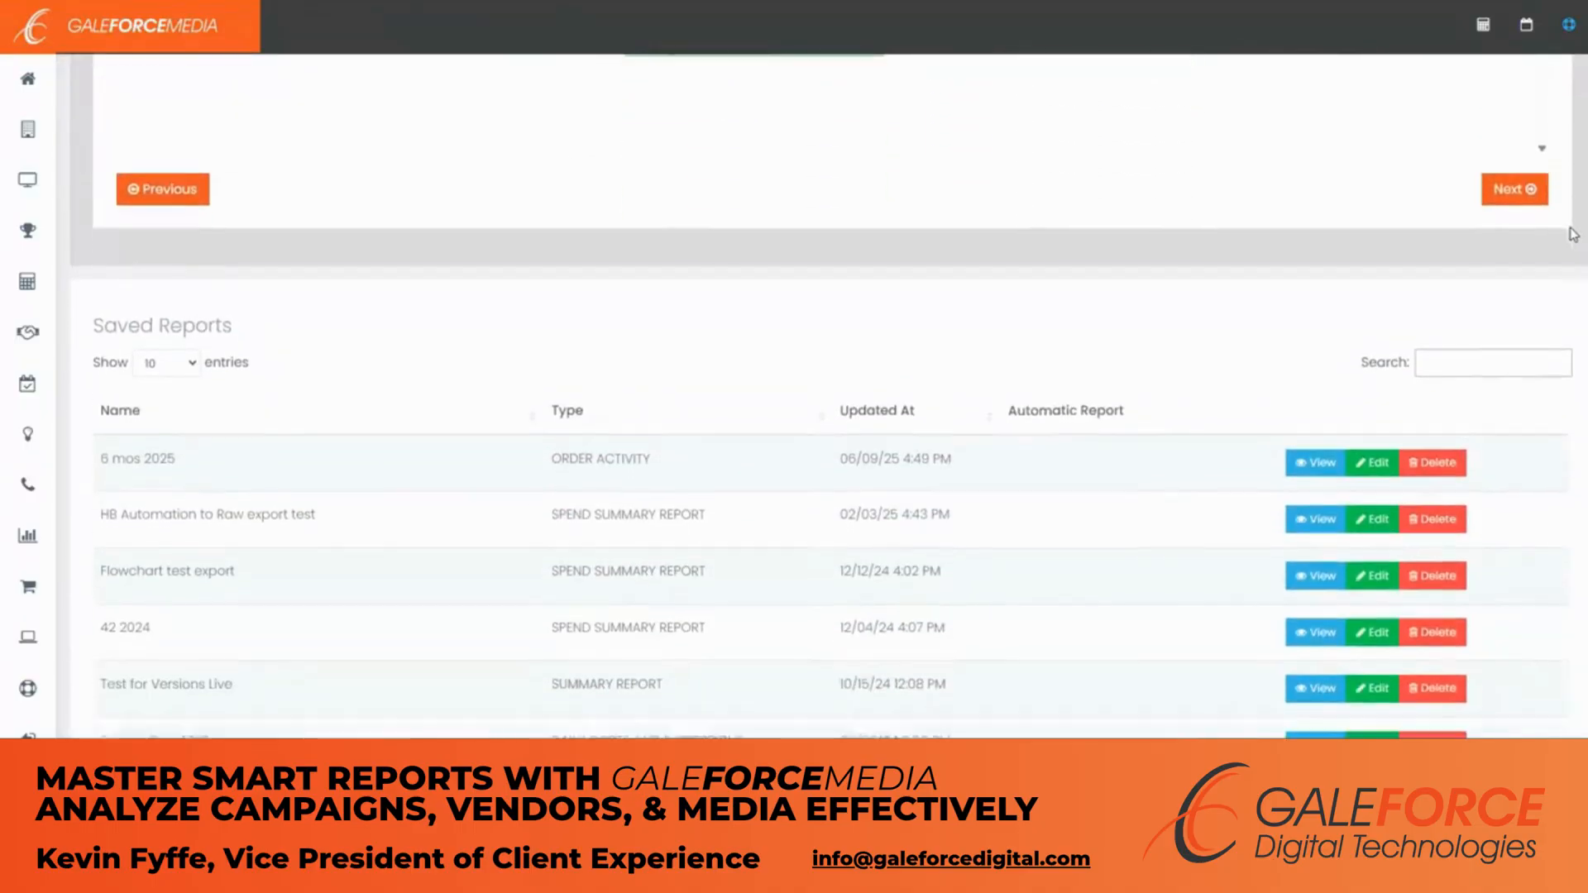
scroll(1573, 235, down, 10)
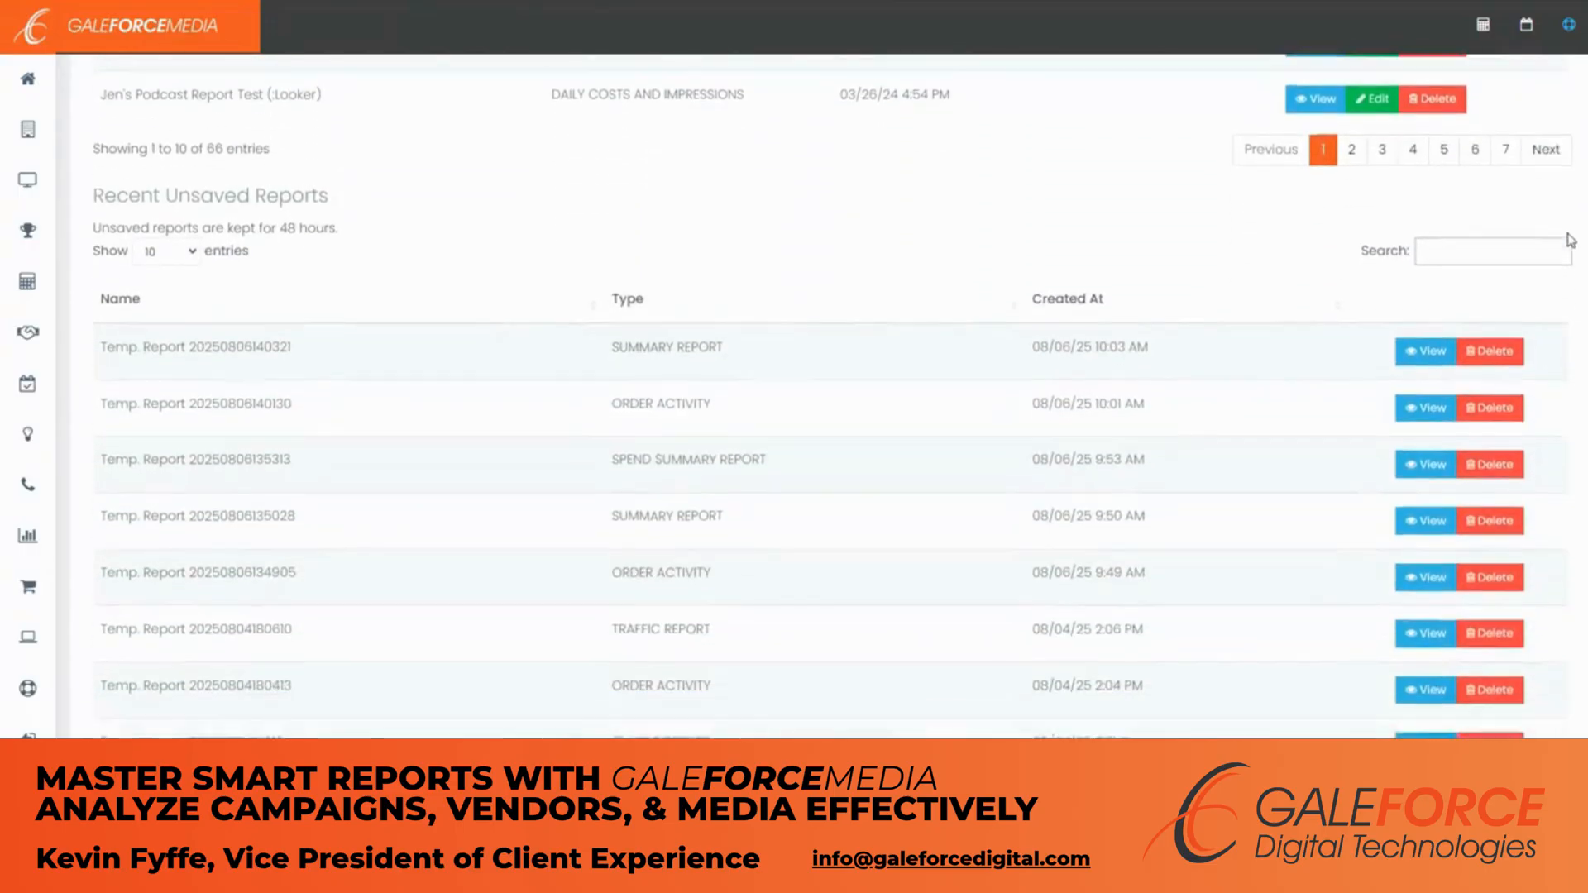
scroll(1569, 240, down, 1)
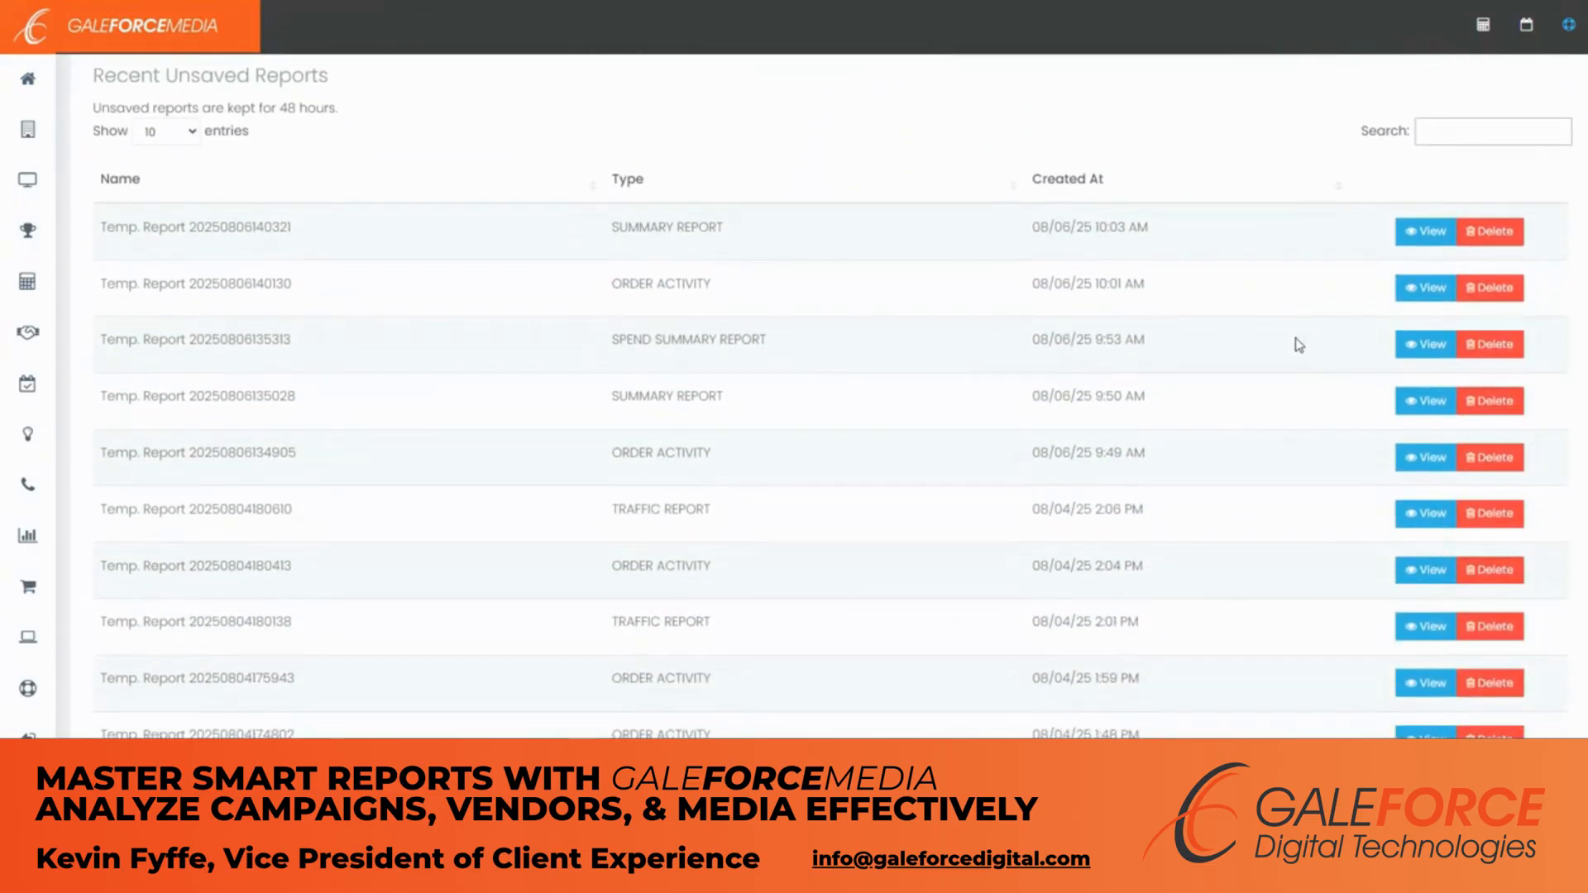
scroll(1576, 190, up, 4)
scroll(1580, 188, up, 13)
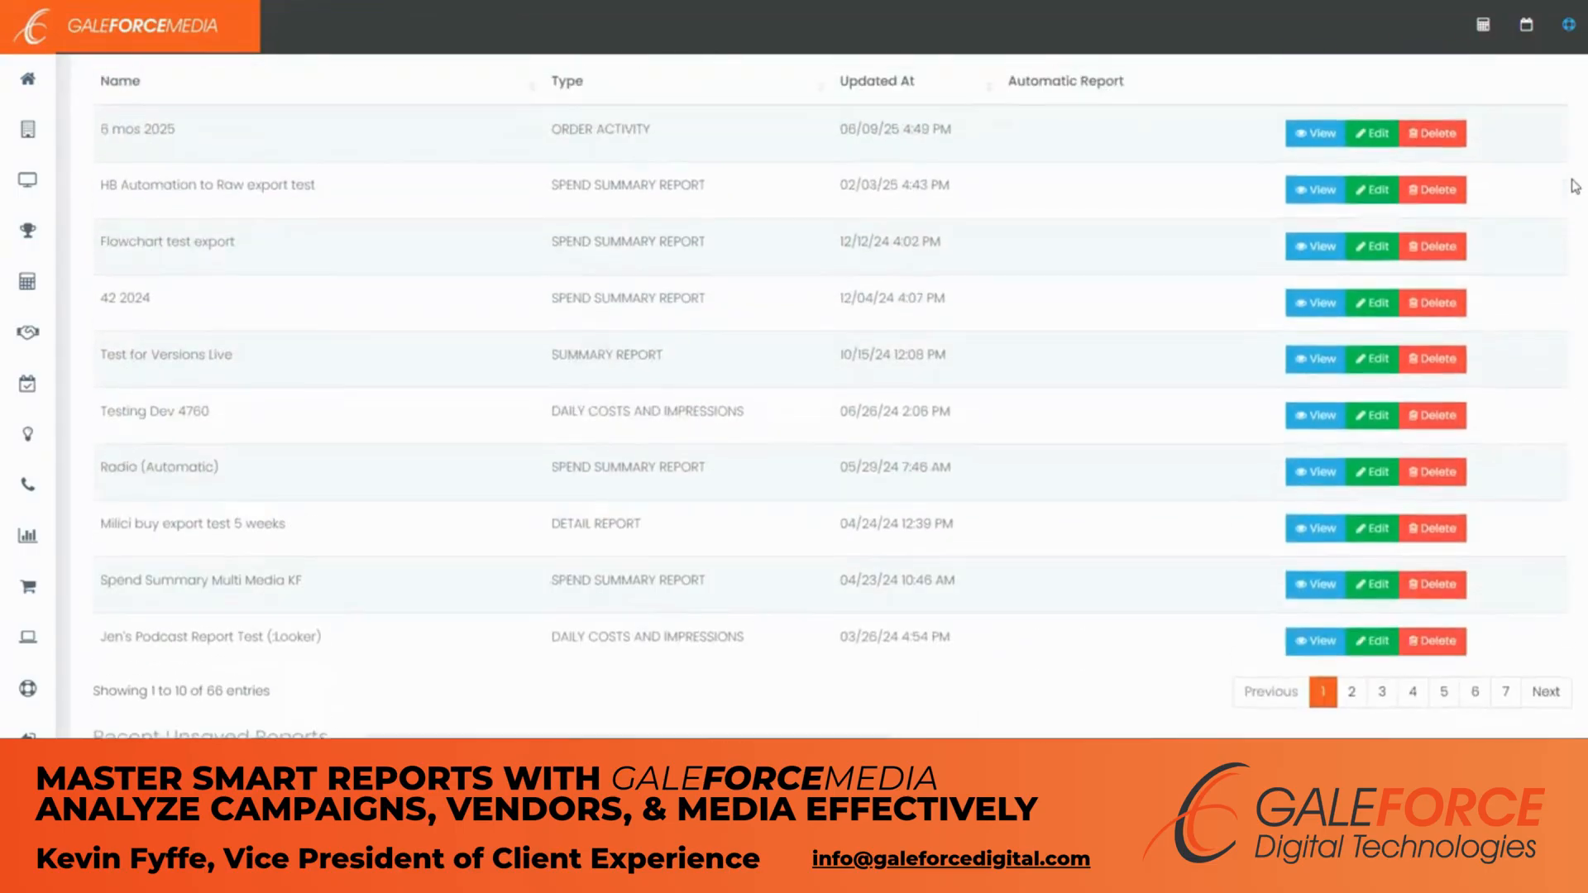
scroll(1560, 176, up, 2)
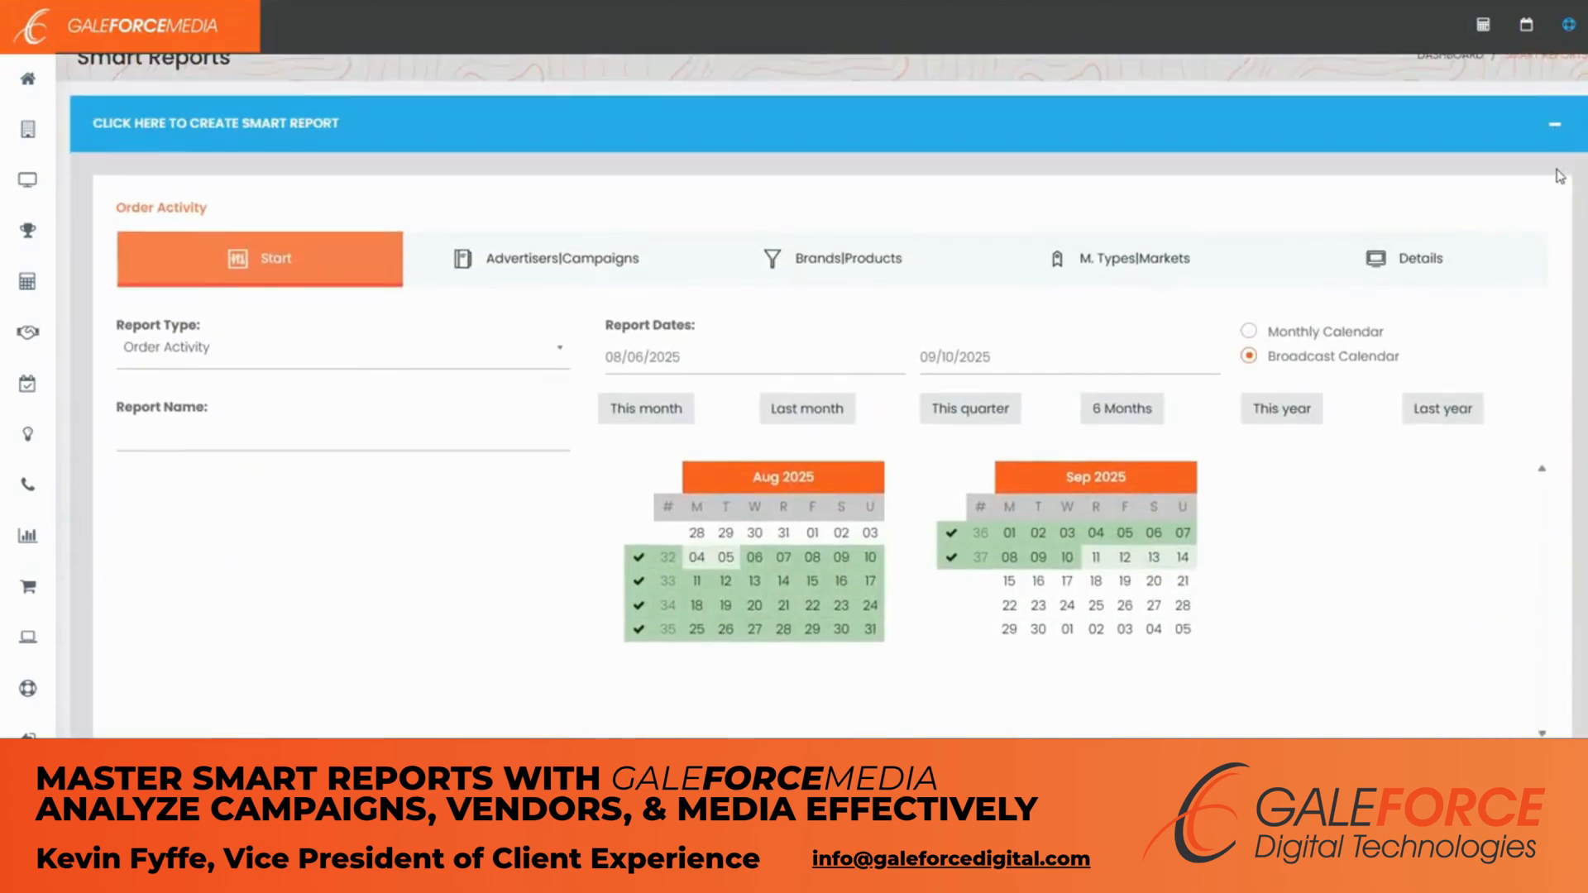
click(731, 356)
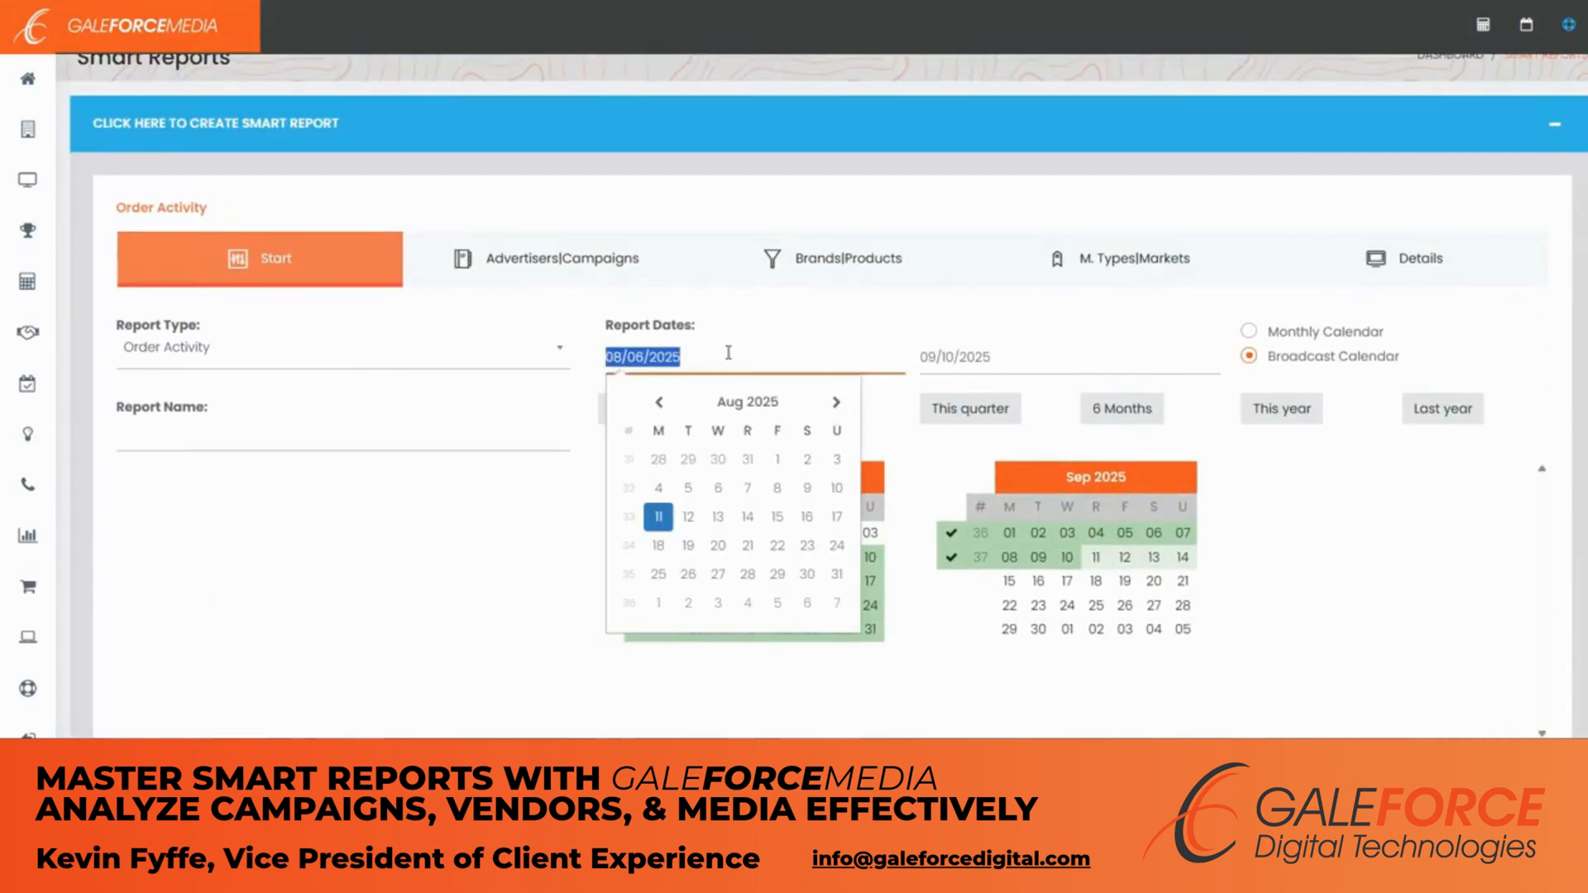
click(992, 356)
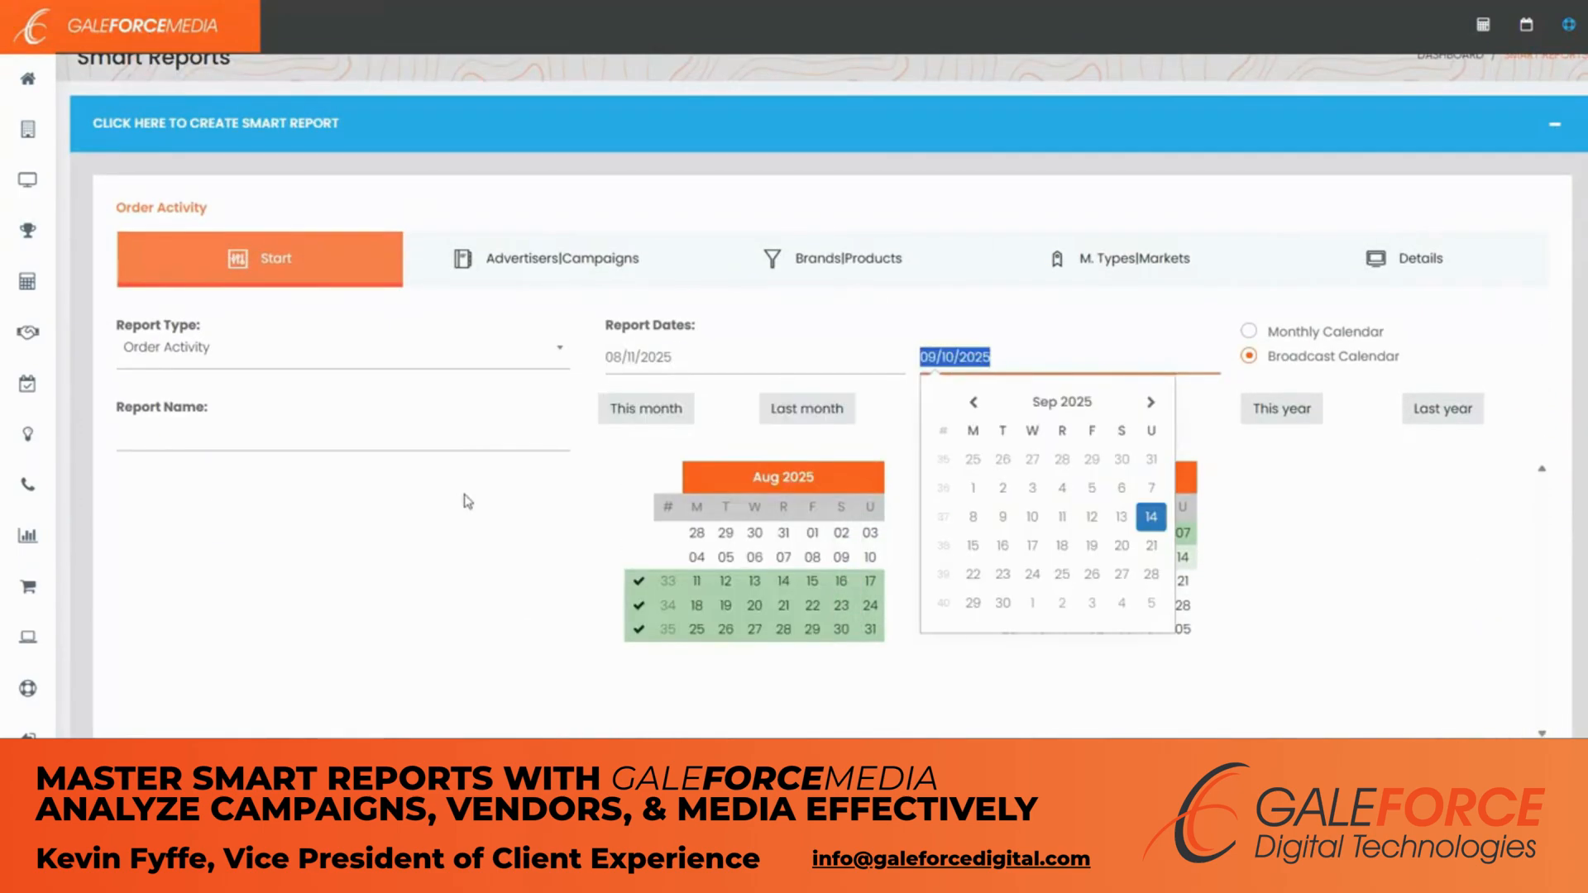
click(480, 536)
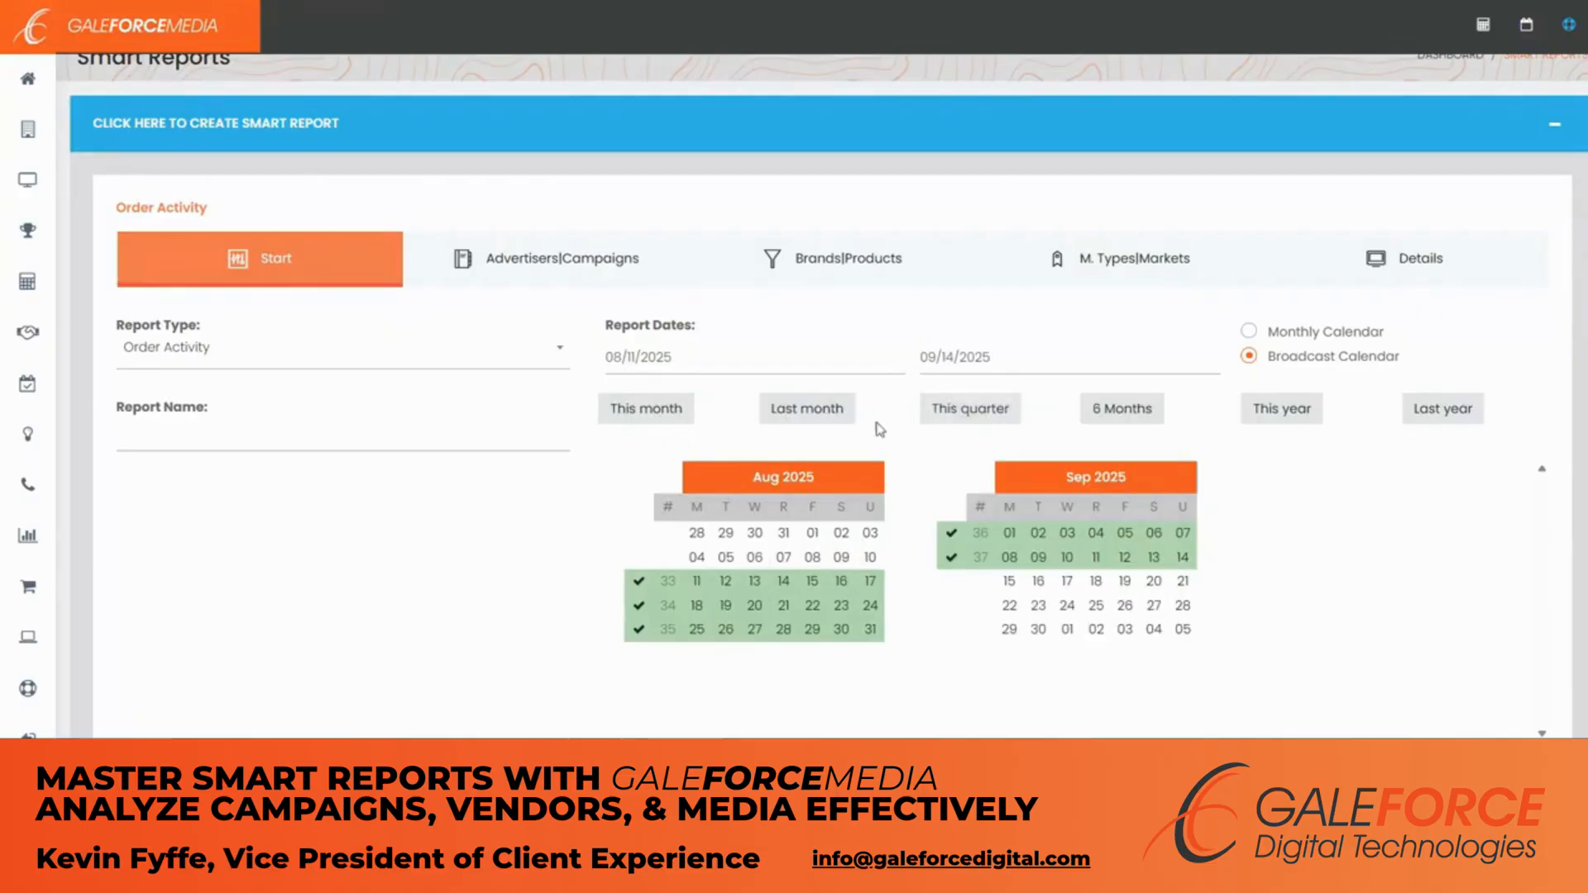
Set the report dates to this quarter, 06/30/2025 to 09/28/2025, and continue to the advertiser and campaign selection
click(974, 408)
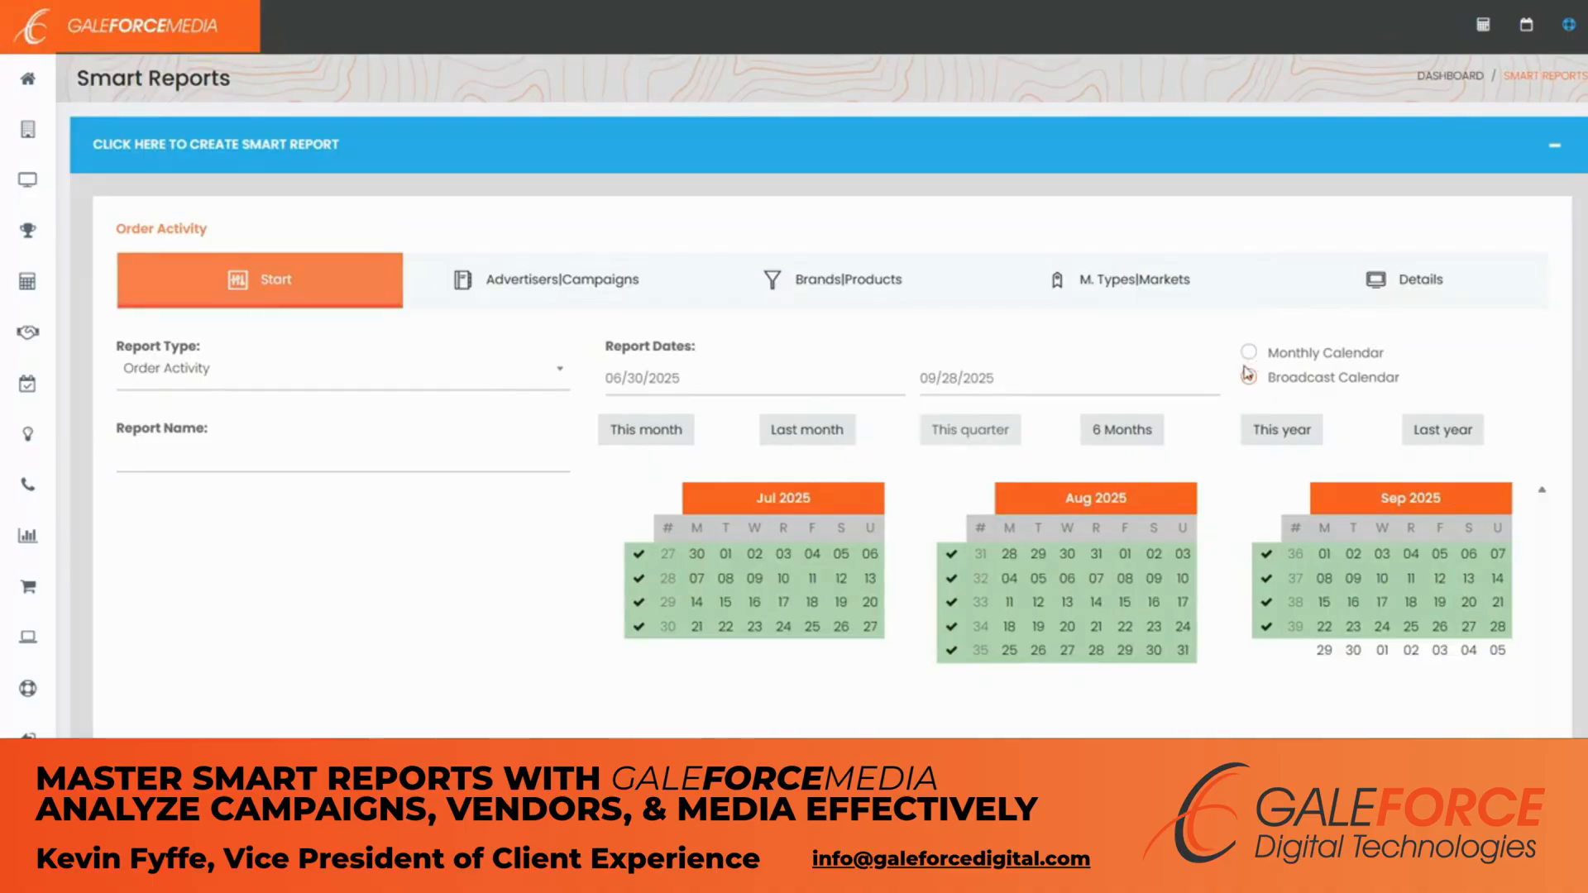
scroll(1406, 285, down, 3)
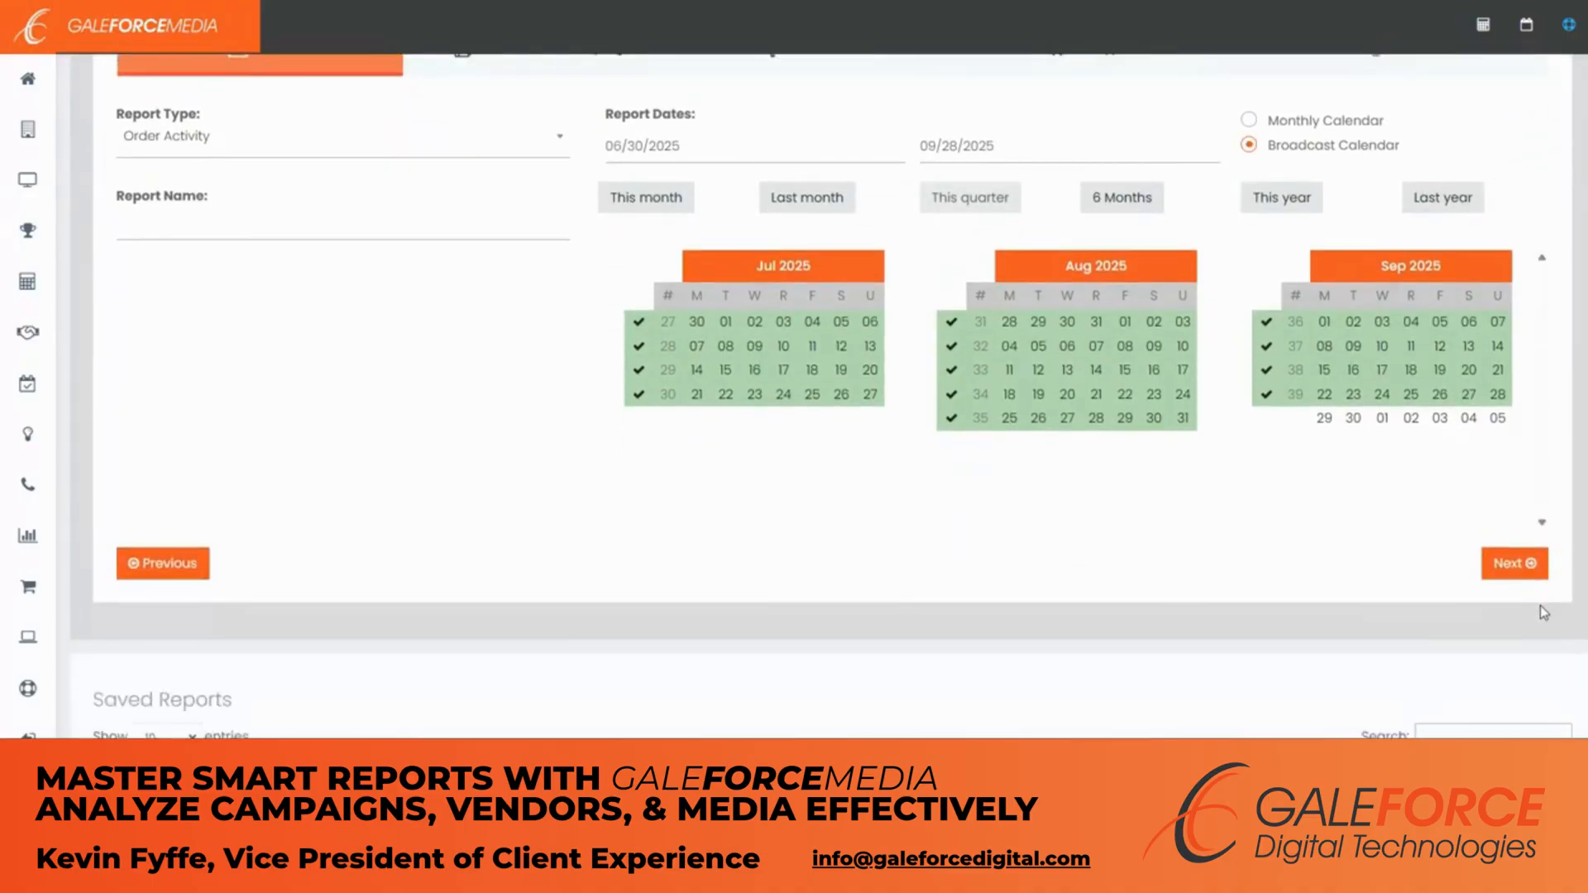
click(1514, 564)
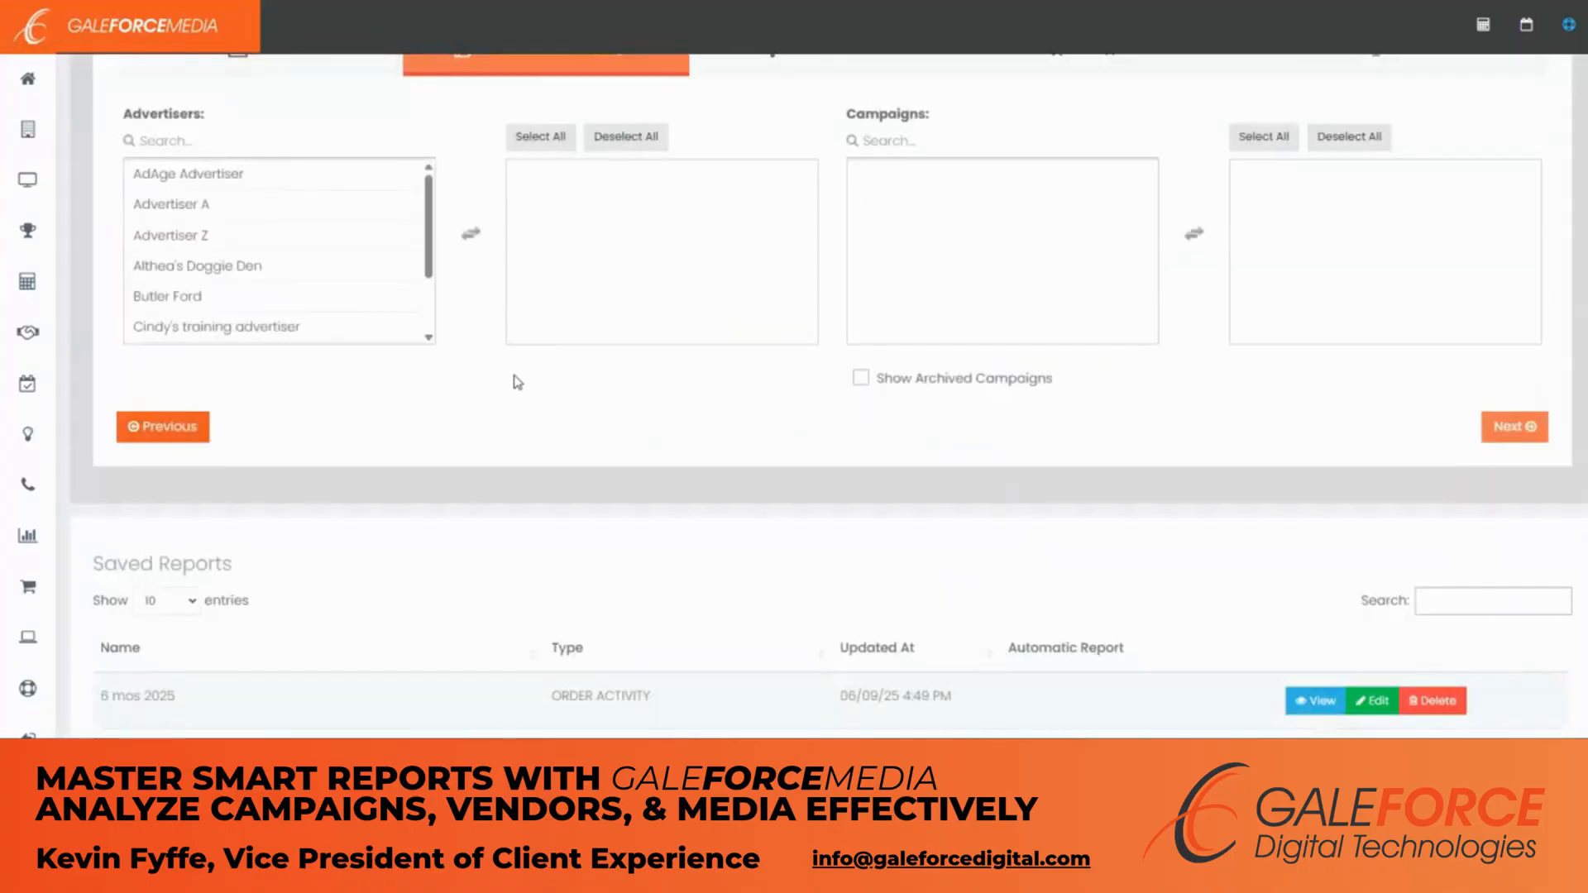
Include all advertisers and all of their campaigns in the Order Activity report
scroll(464, 382, up, 1)
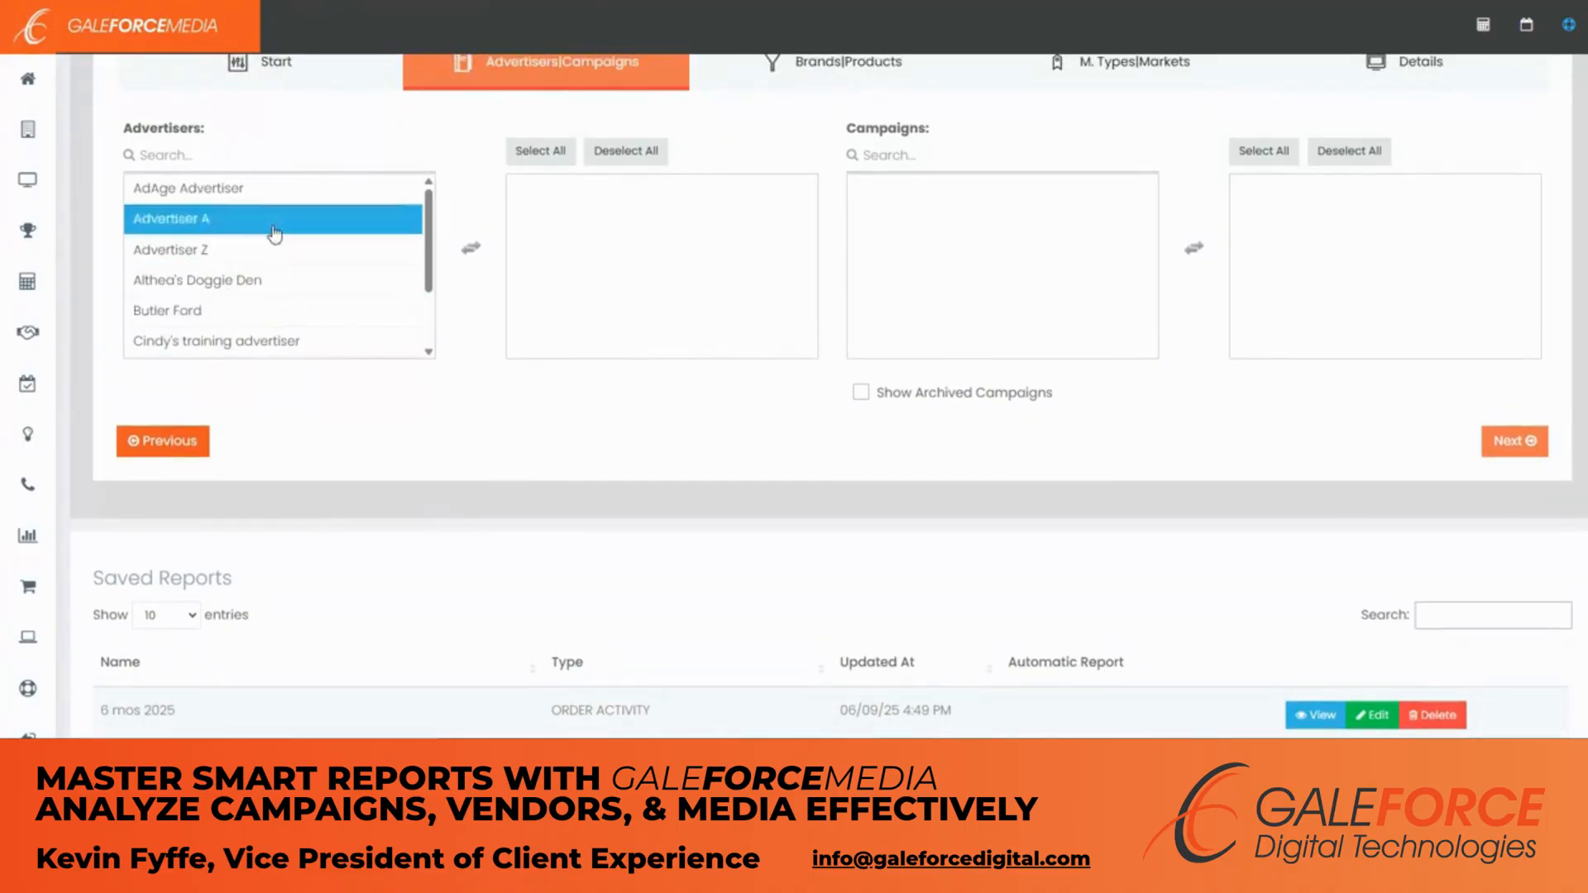
click(303, 339)
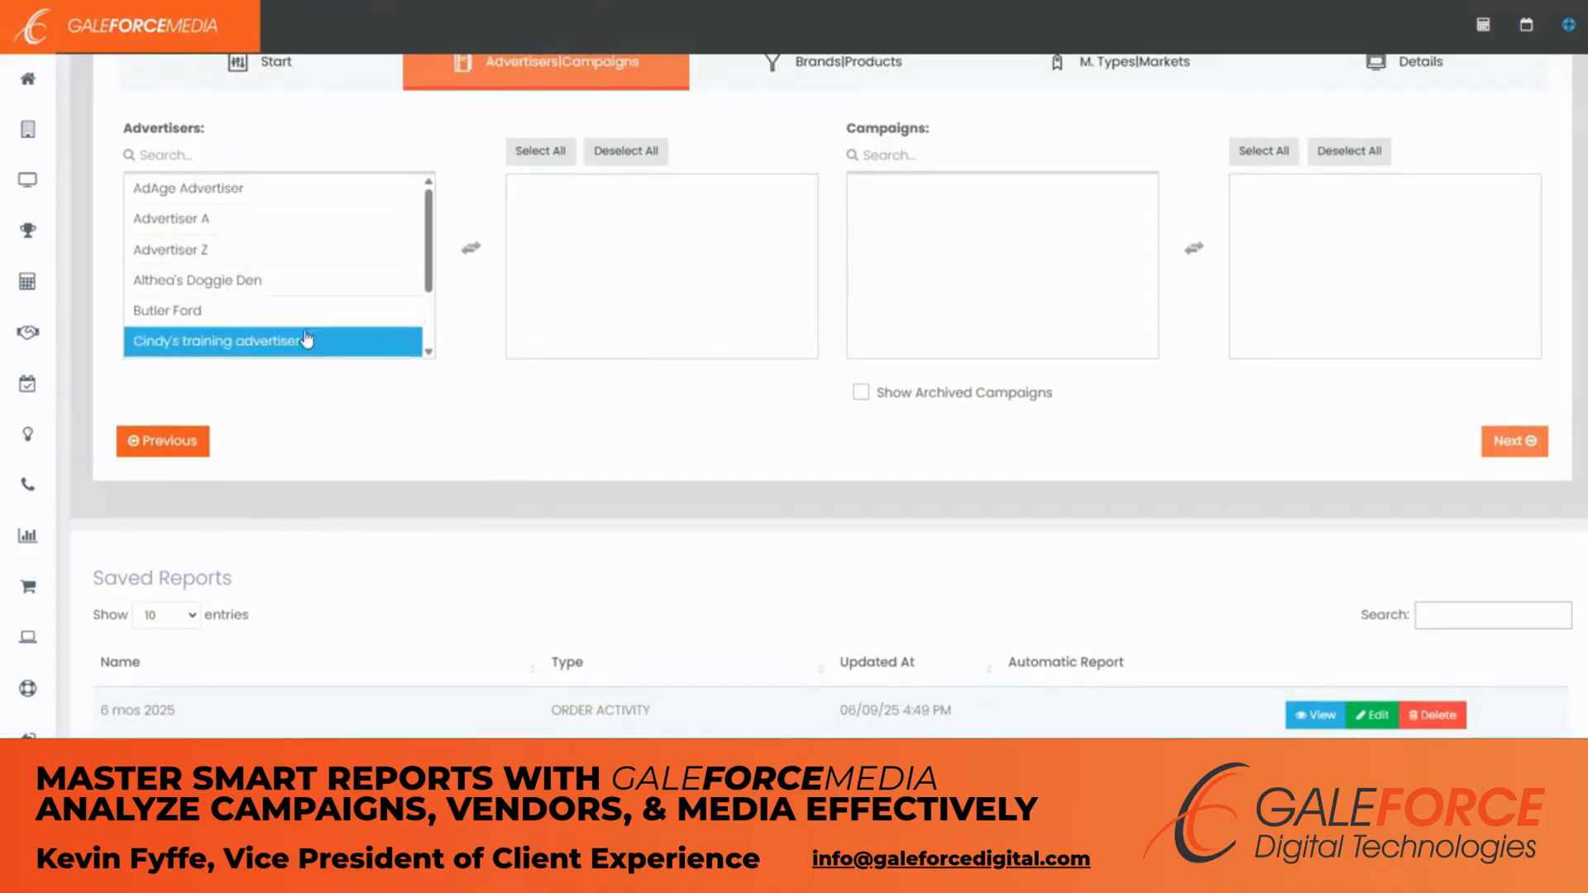
click(554, 153)
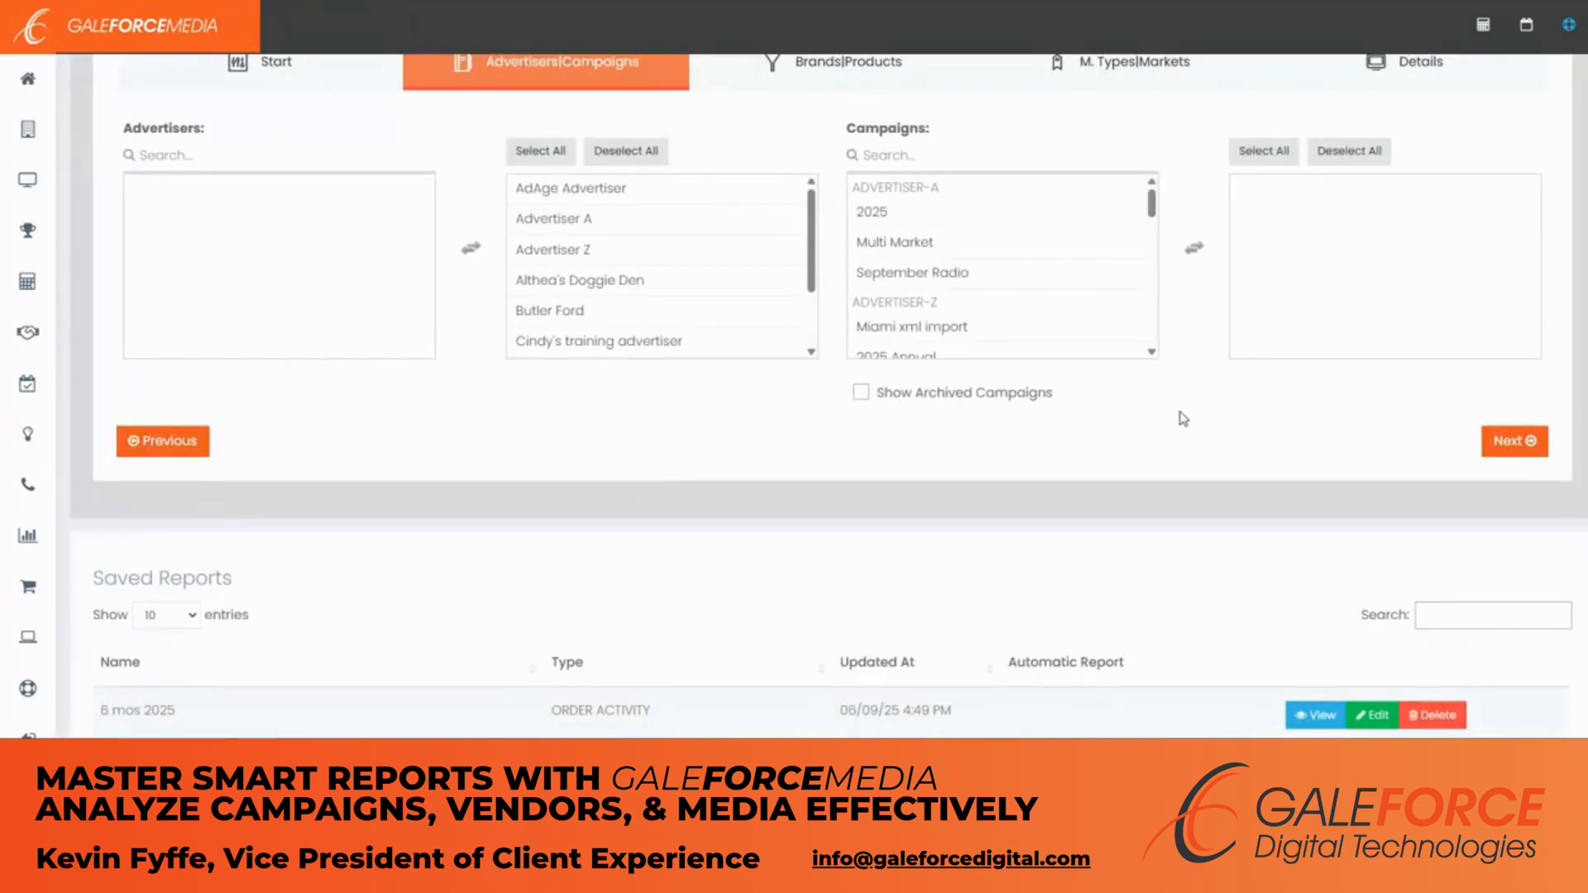
scroll(1183, 417, up, 1)
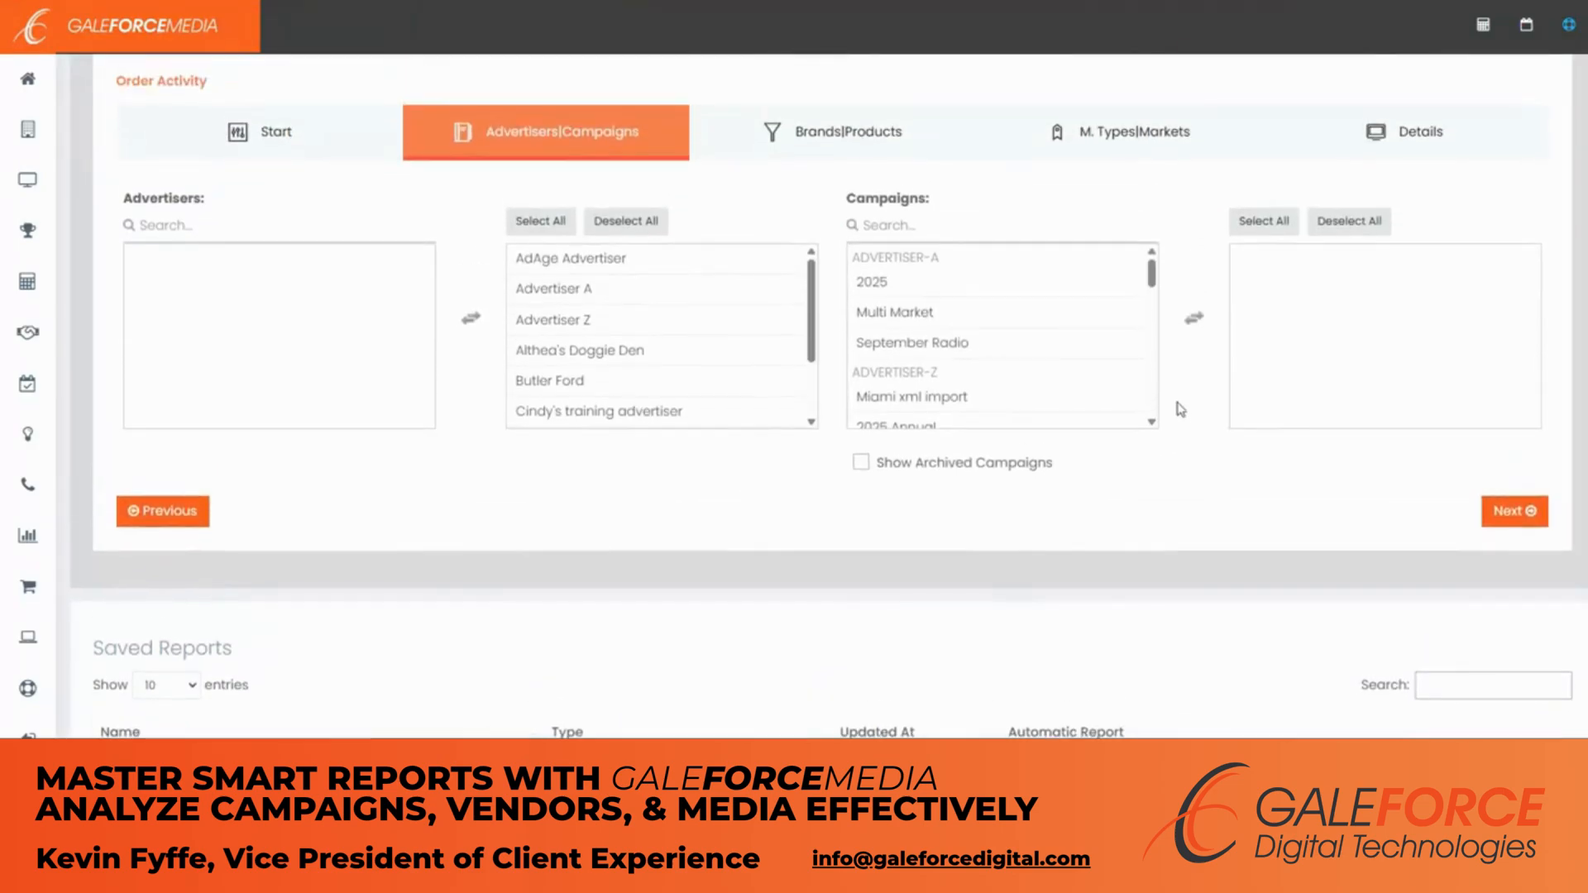
click(1256, 233)
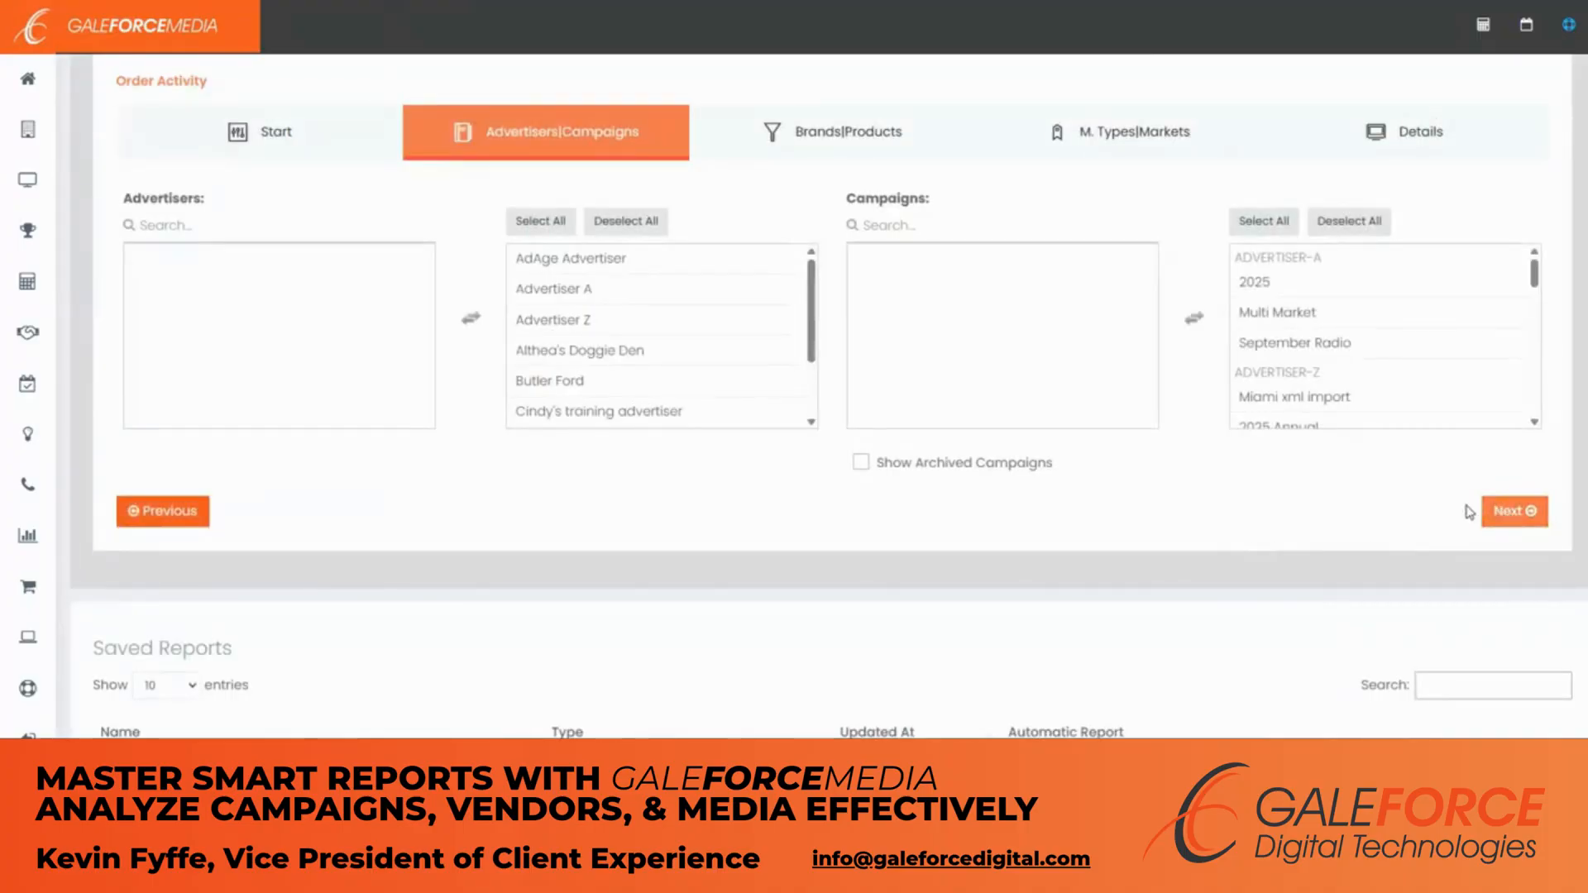
click(1510, 516)
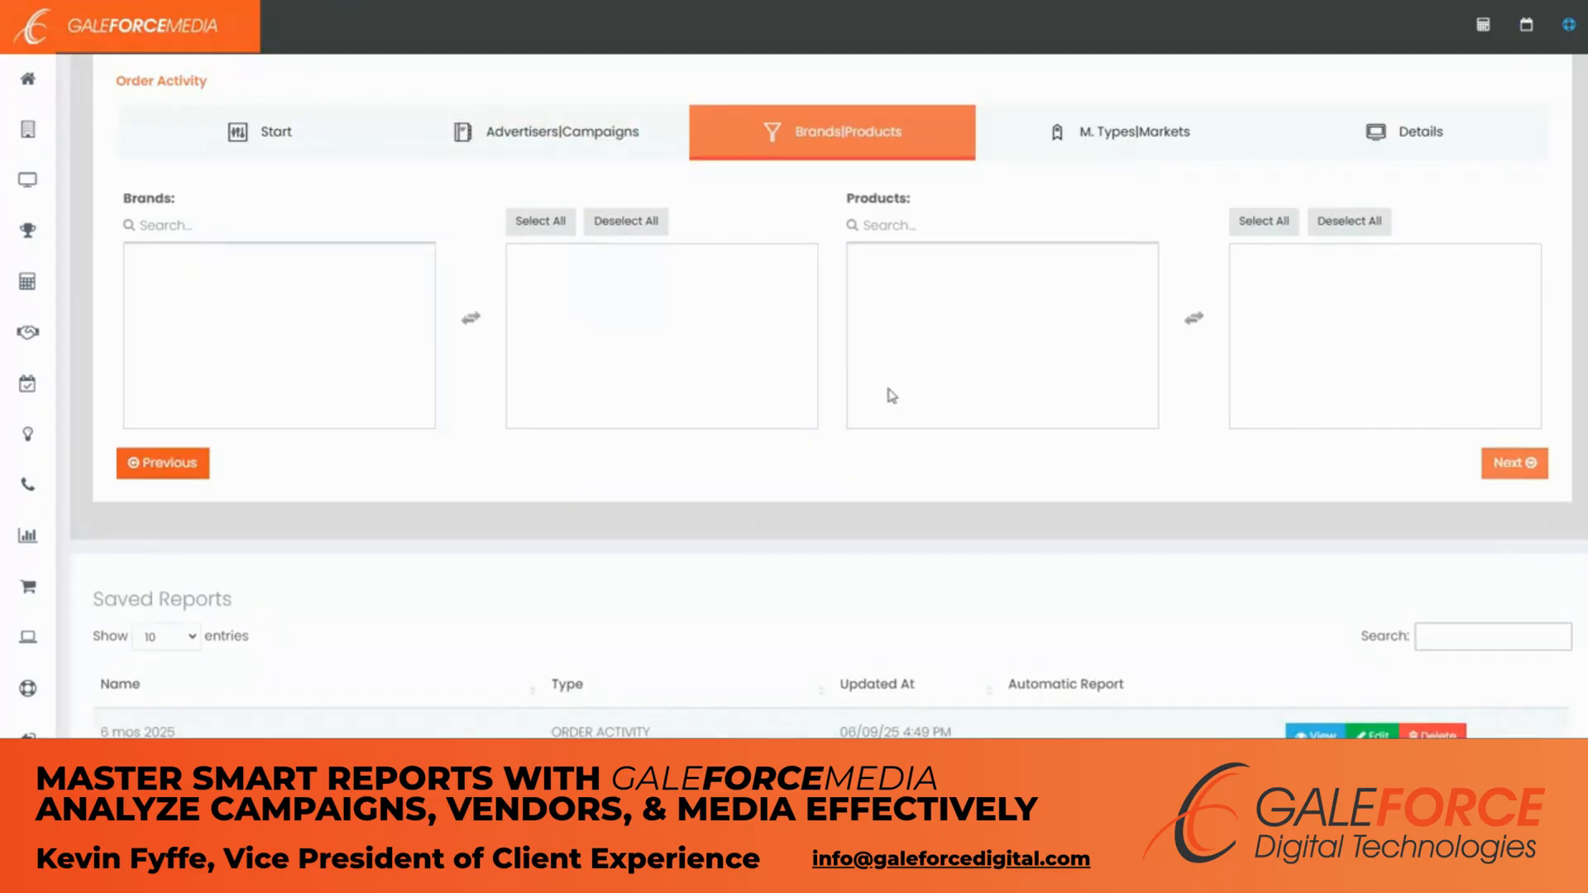
Skip the brand and product filters and include the media types Television, Cable, Radio, Out of Home, Print and Digital
click(1510, 463)
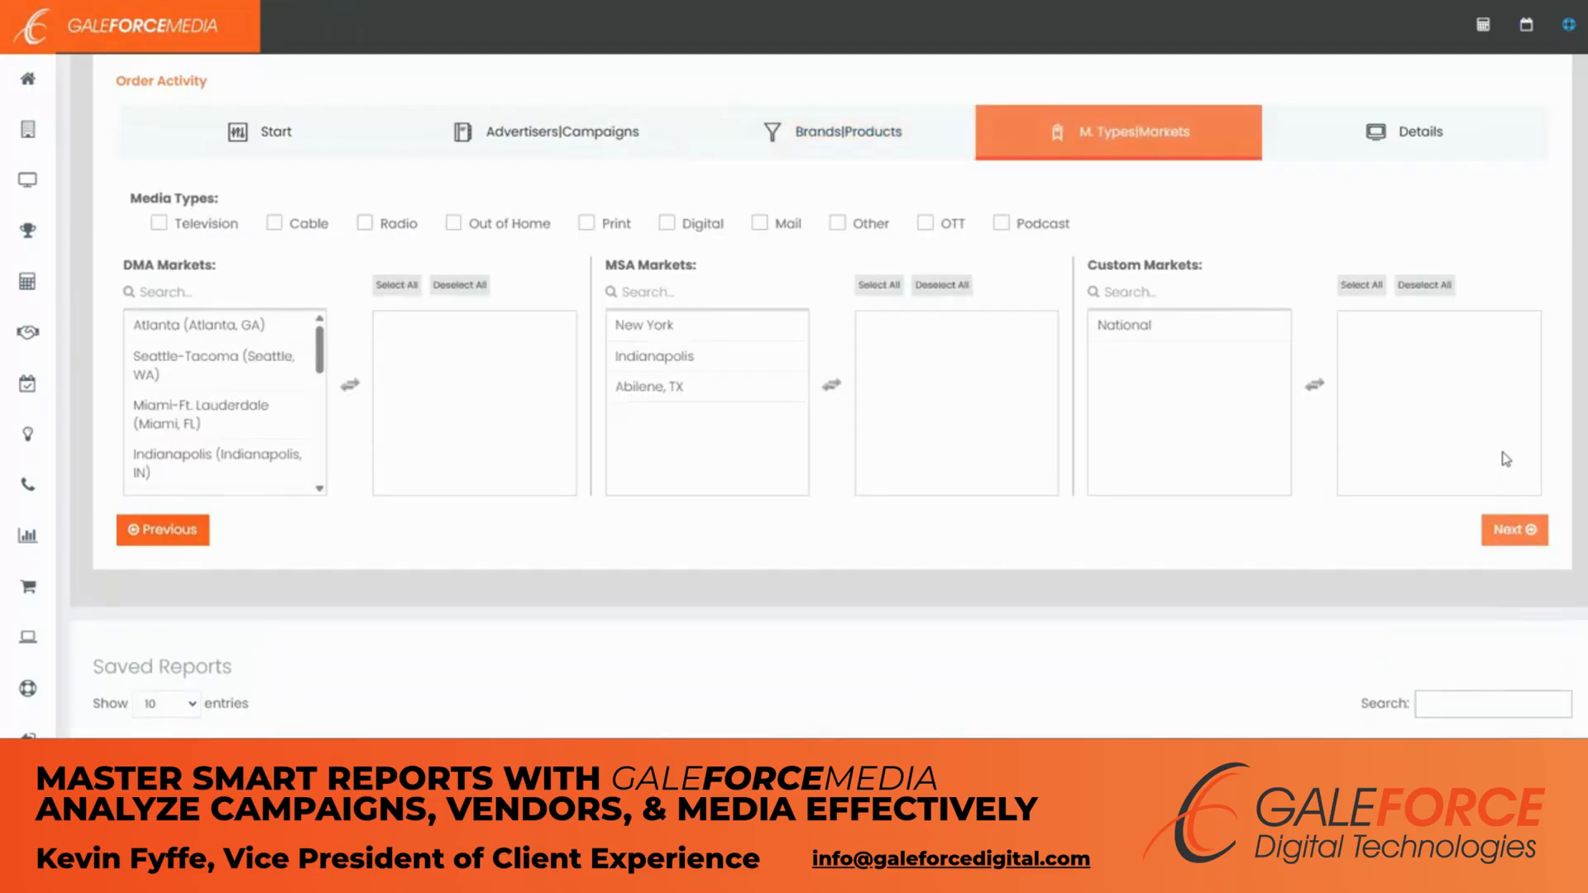
click(159, 225)
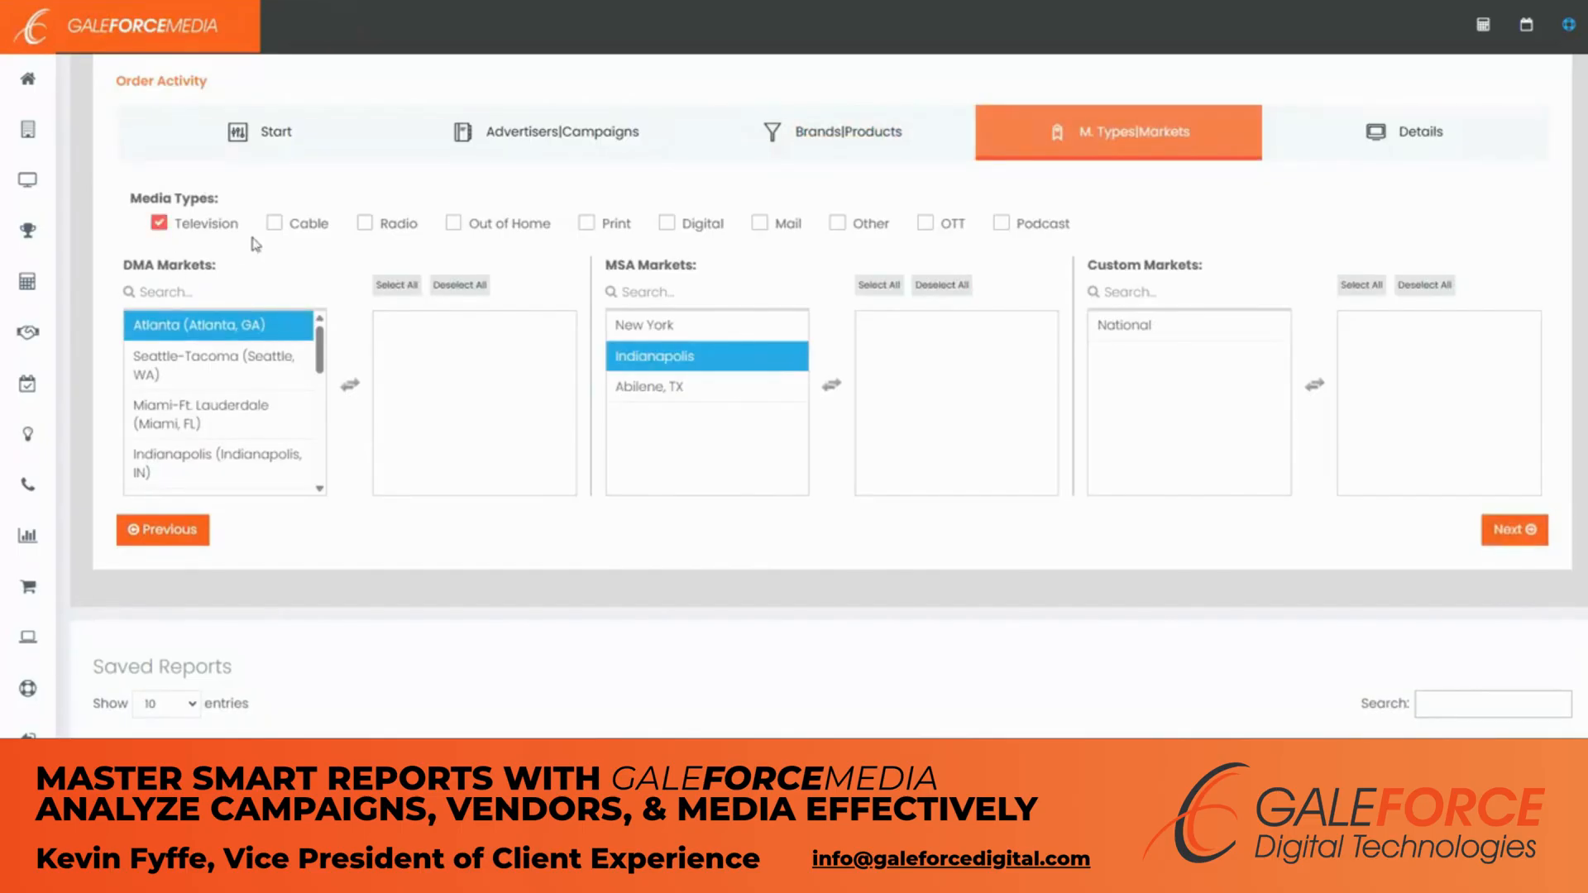
click(274, 224)
click(365, 224)
click(454, 225)
click(587, 225)
click(666, 225)
Include all DMA, MSA and custom markets in the report
click(398, 286)
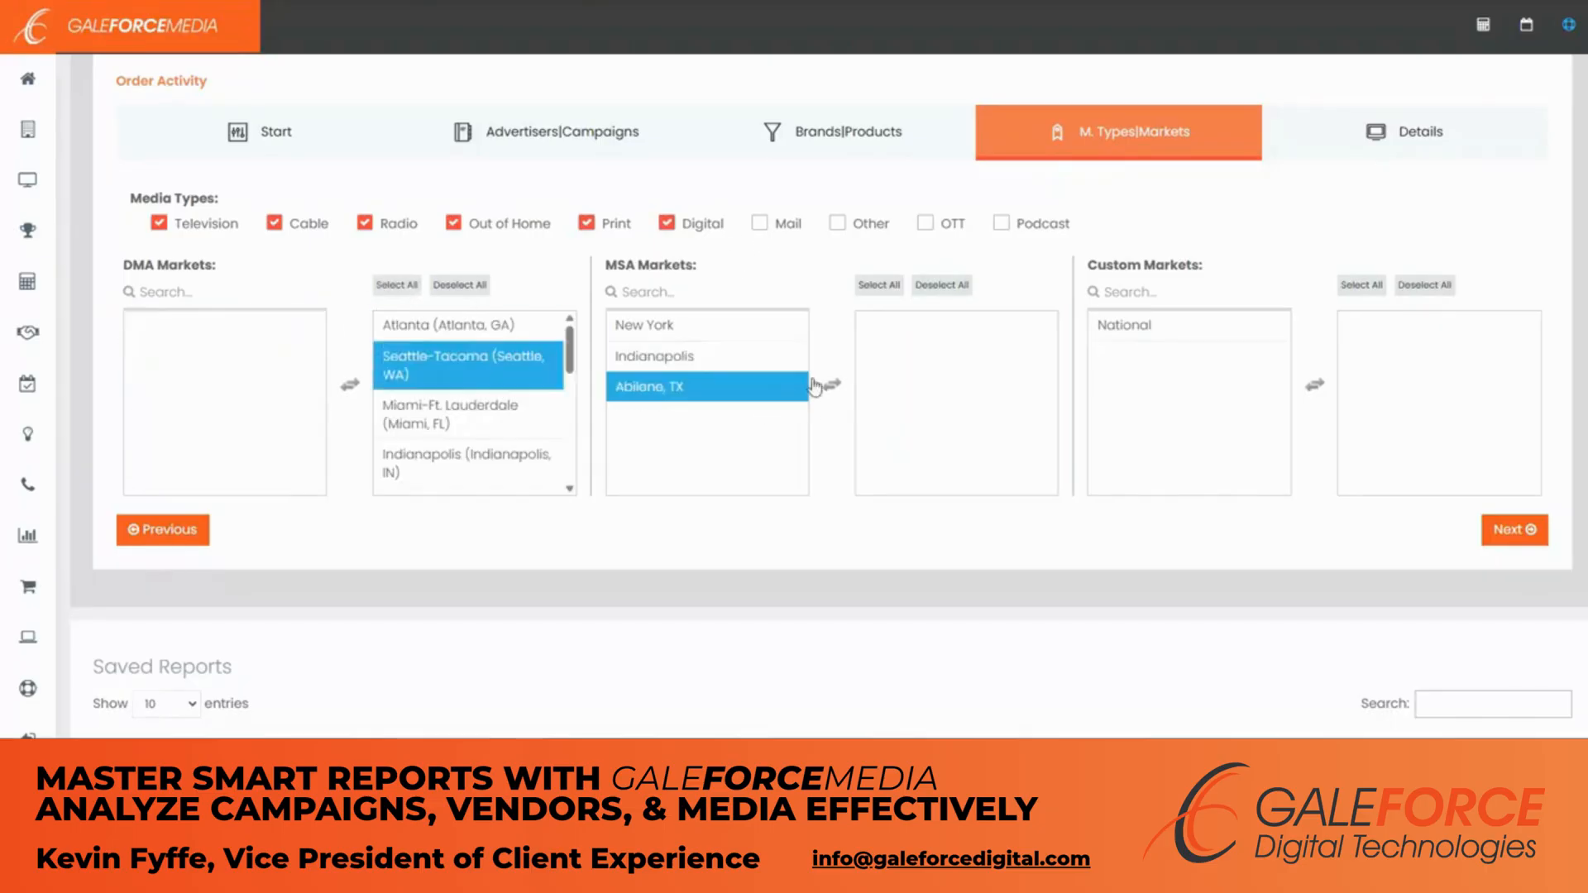
click(879, 286)
click(1360, 286)
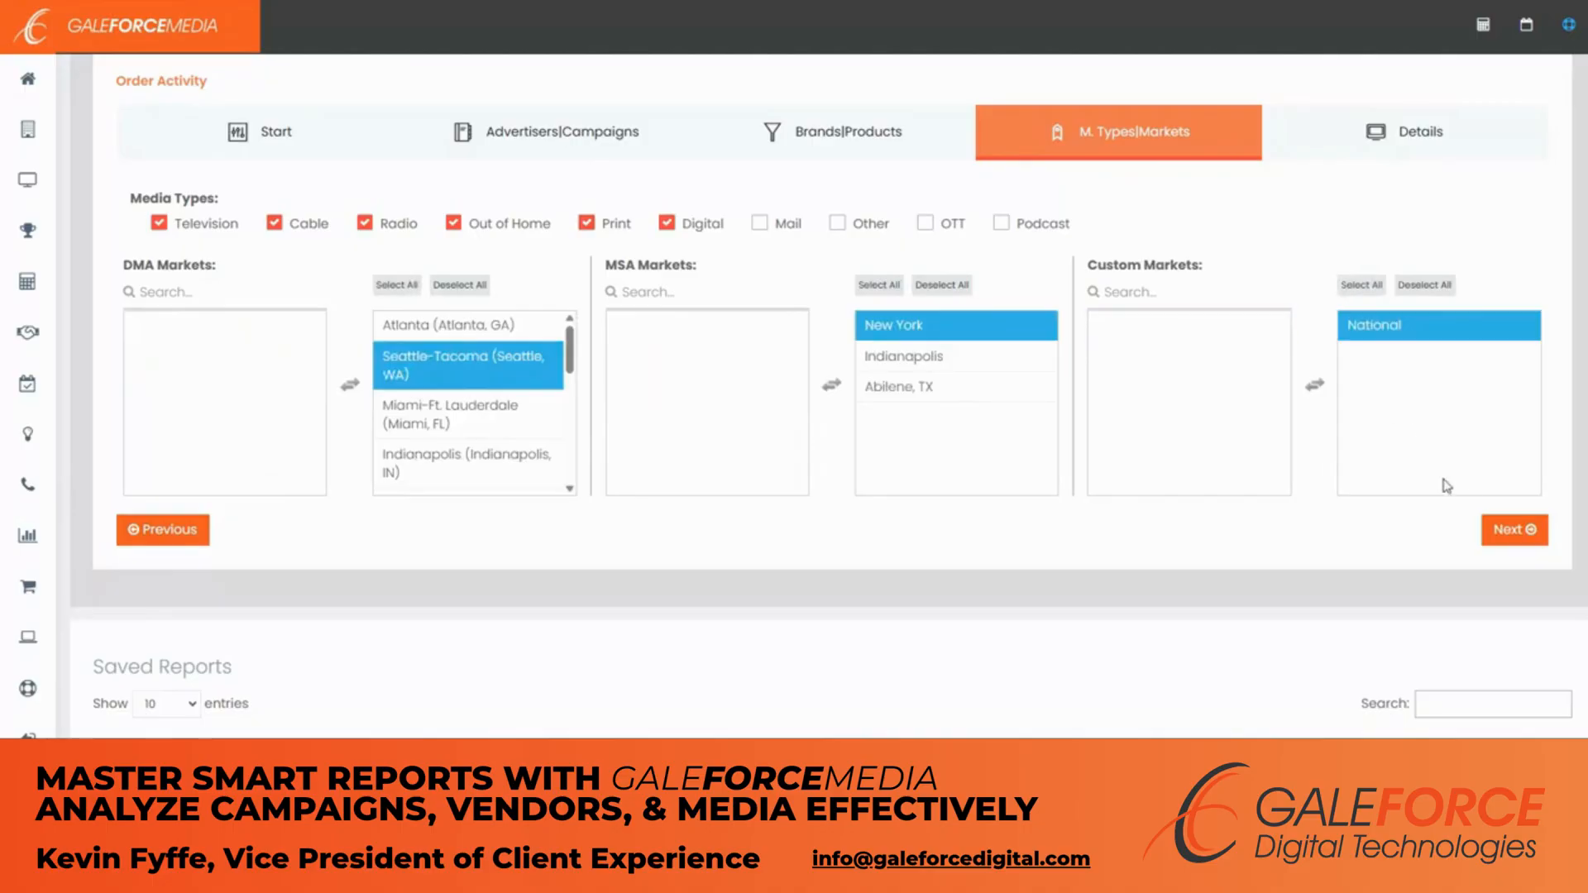
Keep all metric options selected in the report details and generate the Order Activity report
click(1509, 530)
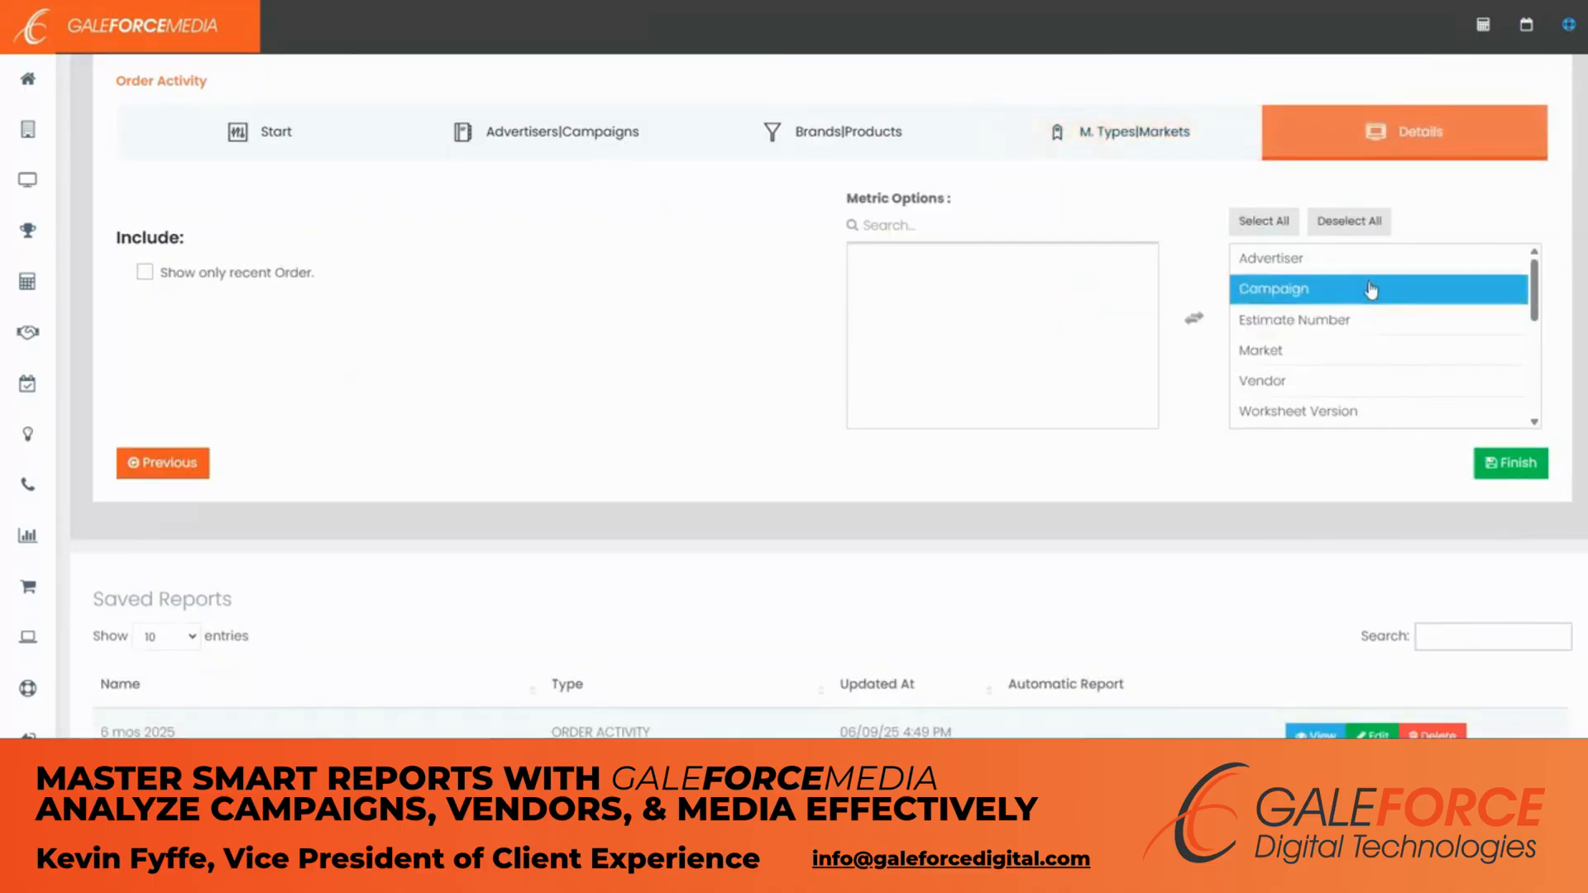
scroll(1389, 314, down, 3)
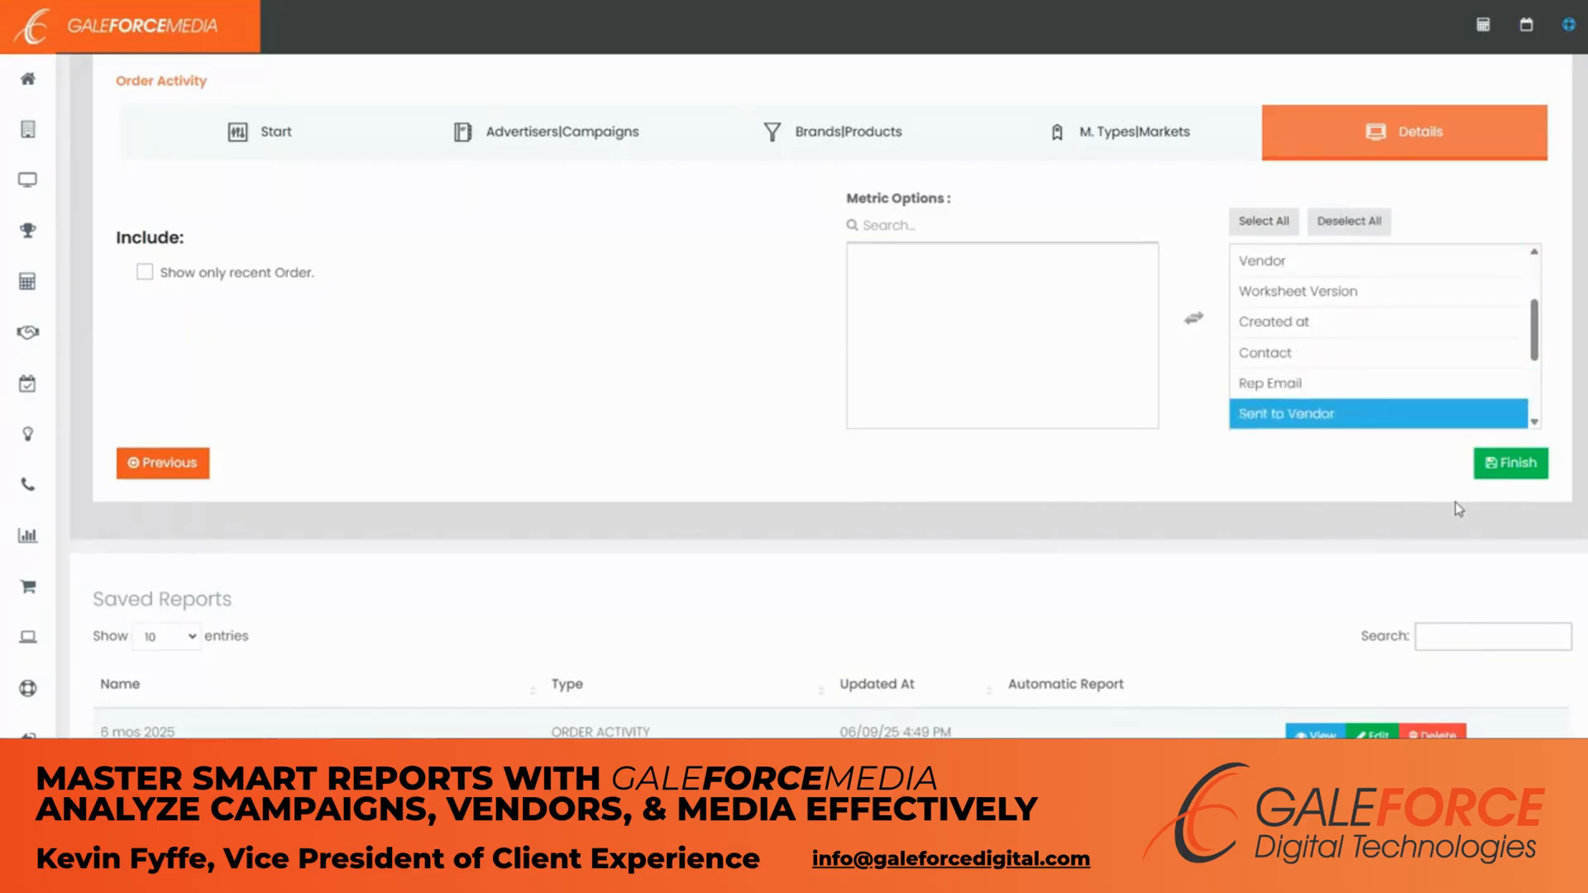
click(1527, 465)
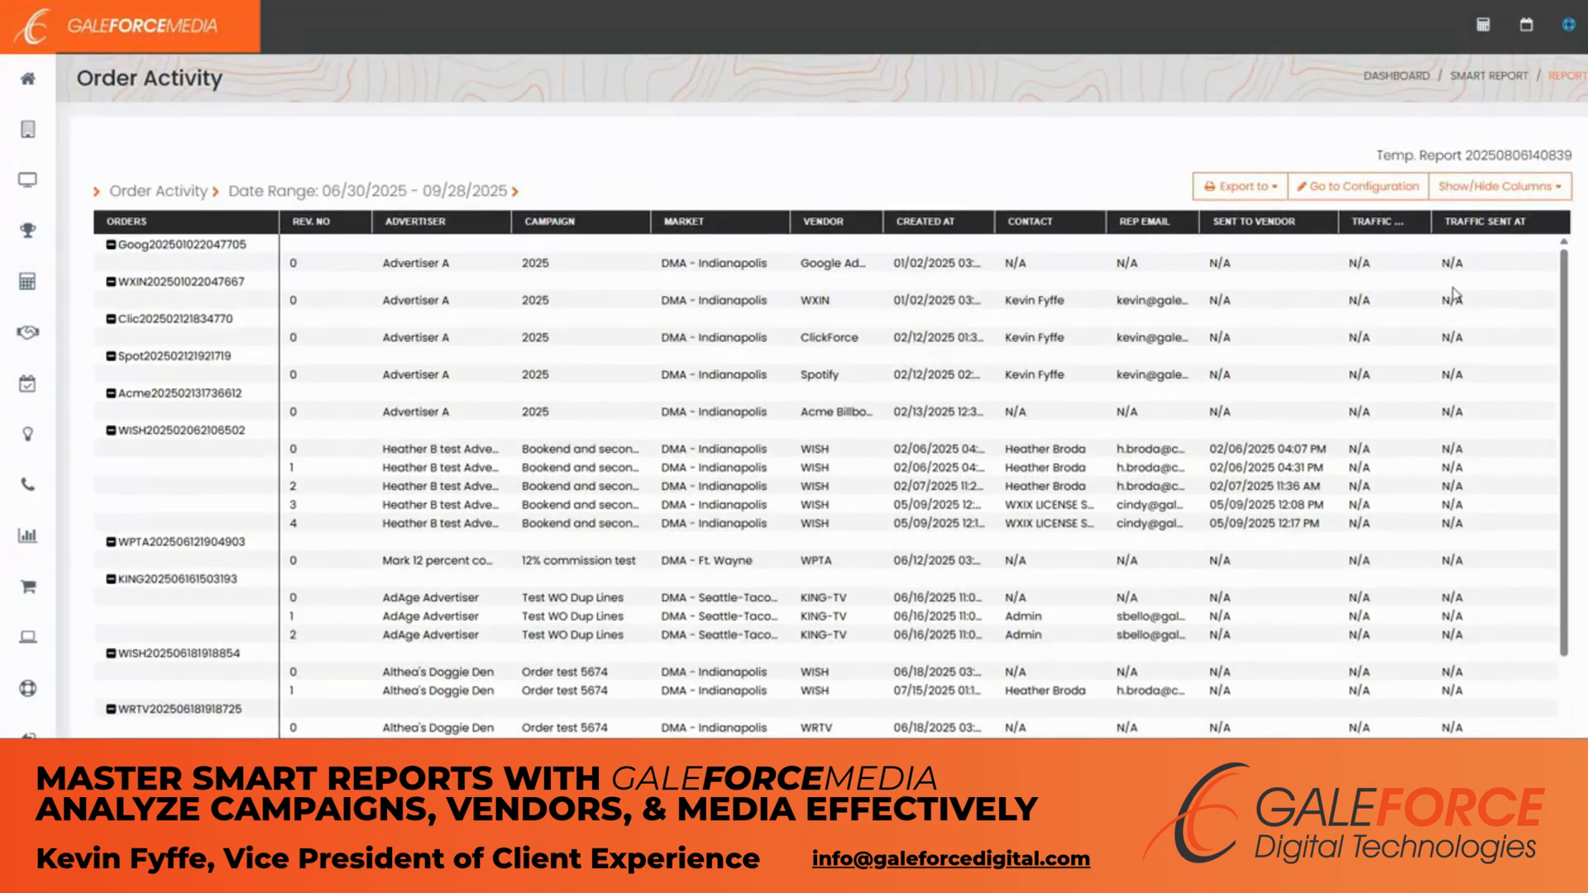
Examine the order rows and all columns of the generated report, including work order status, sent to accounting and confirmed
scroll(1439, 306, down, 1)
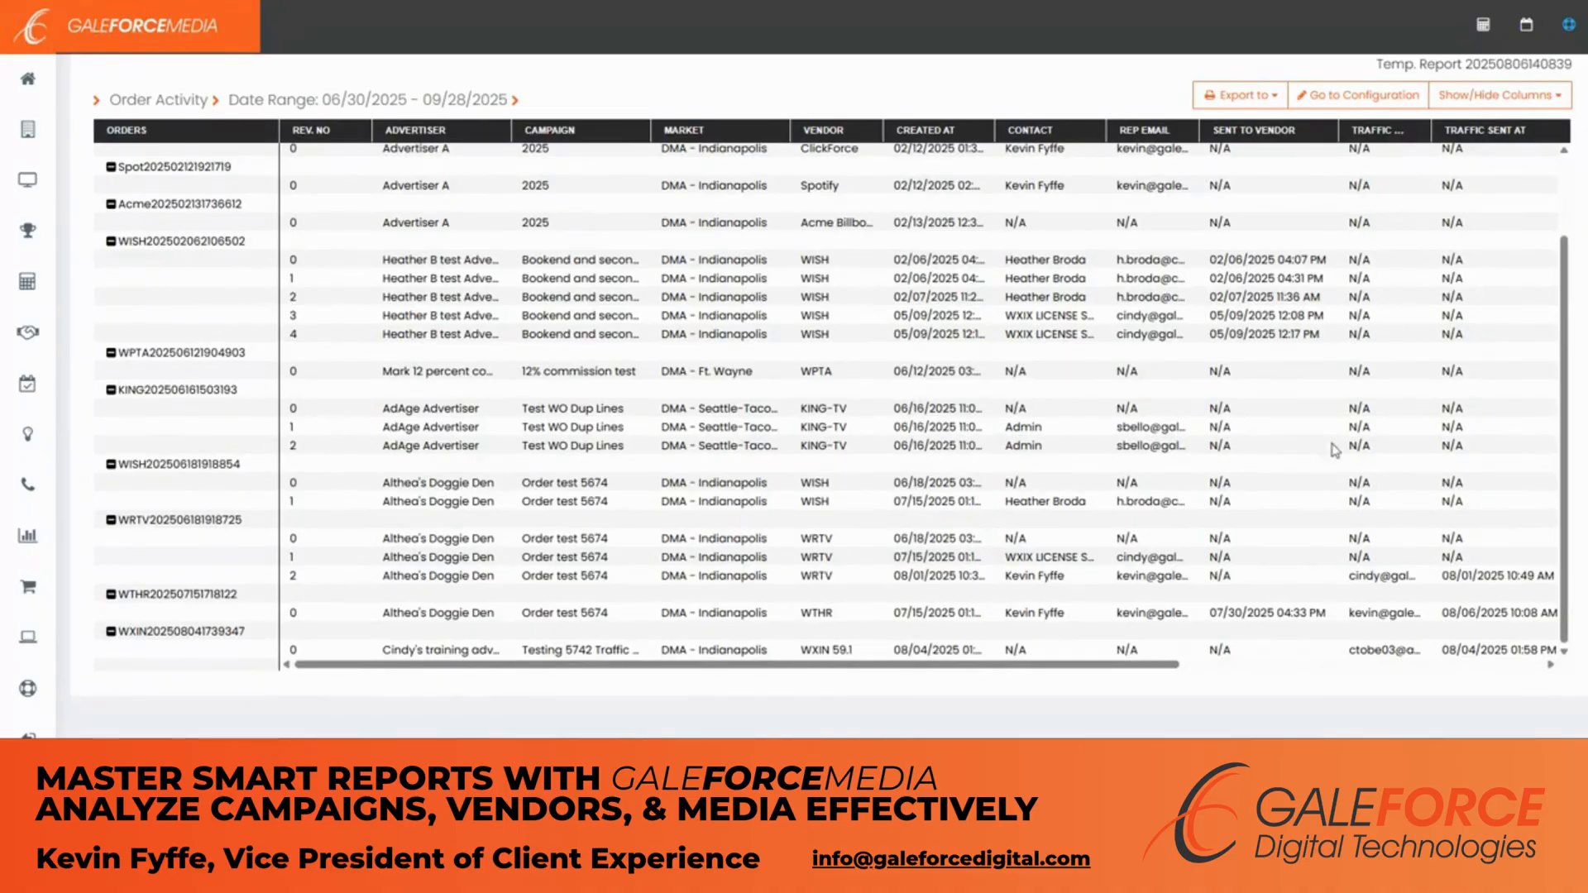
drag(1151, 665, 1521, 735)
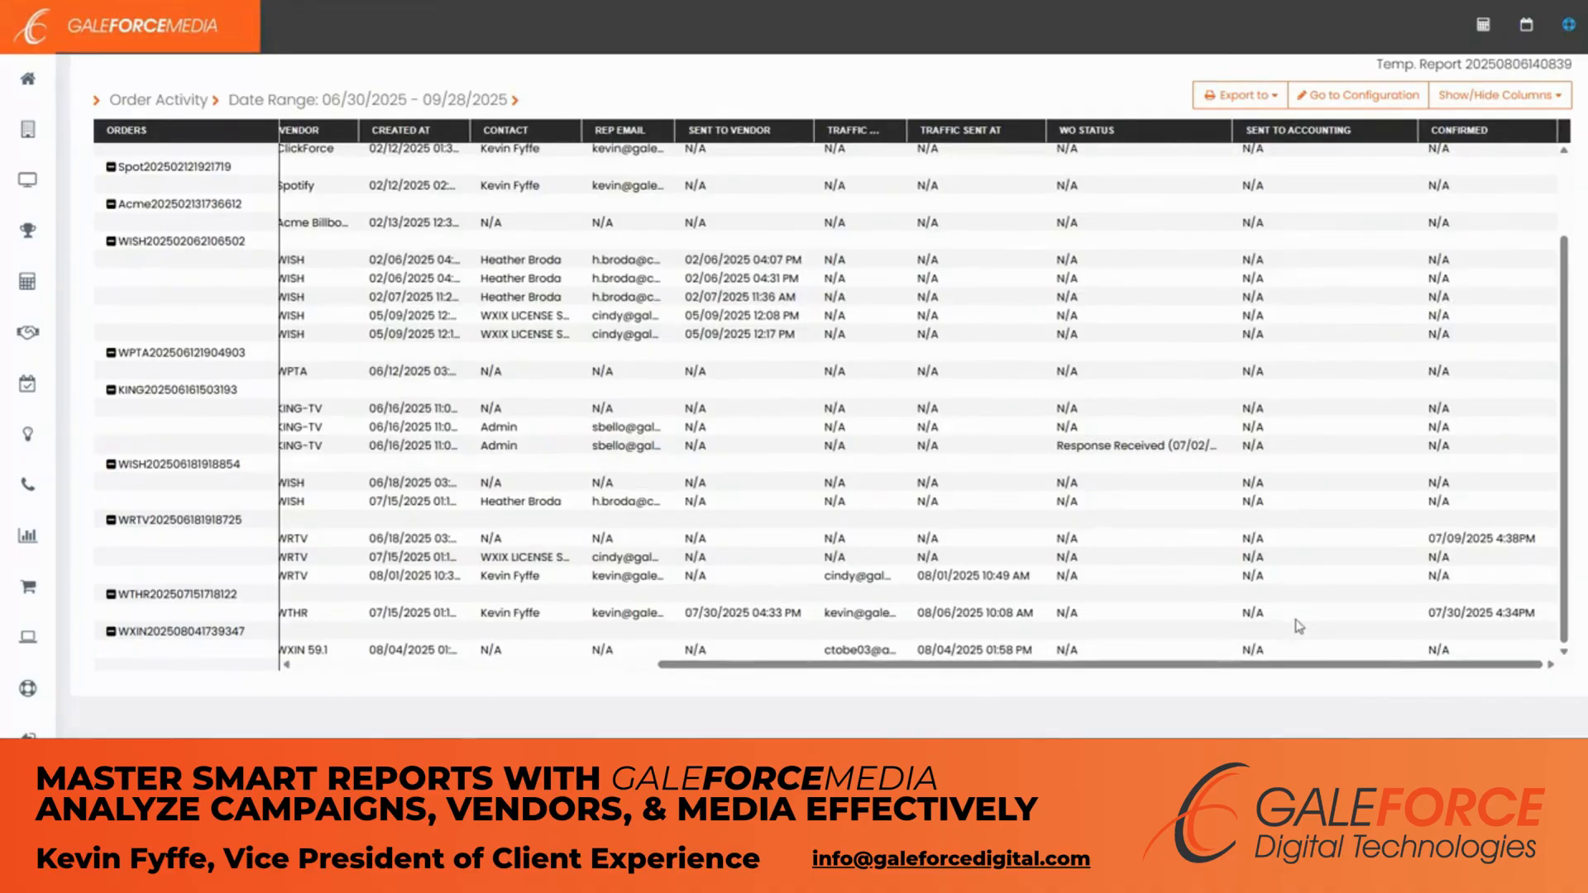
drag(1313, 670, 951, 670)
scroll(1433, 273, up, 3)
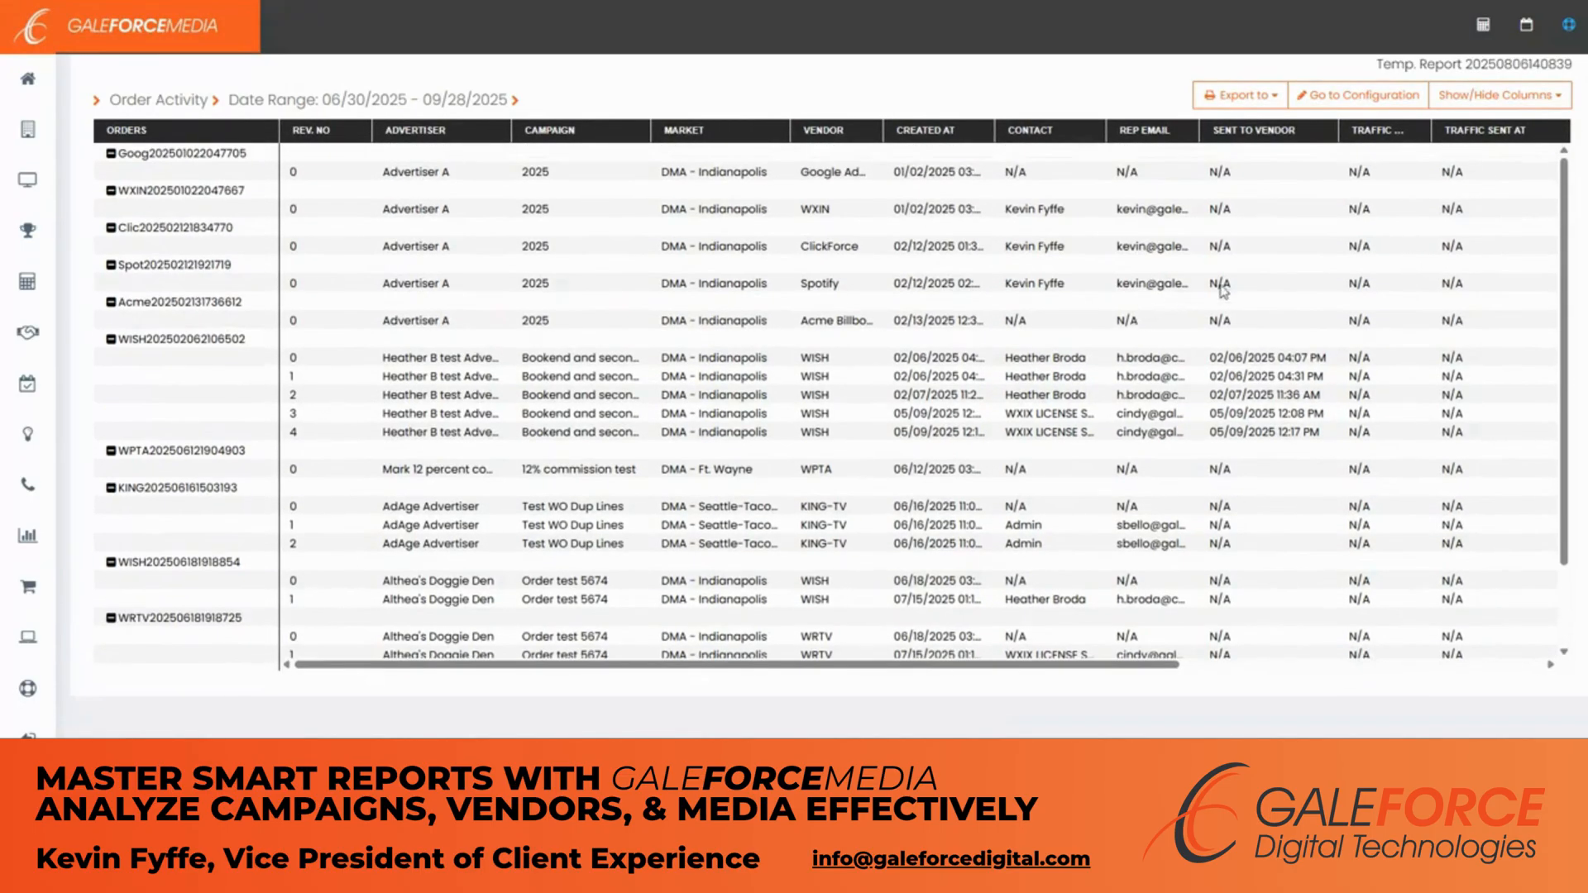
Return to the smart reports overview and start a new report, keeping Summary Report as the report type
scroll(1507, 258, up, 2)
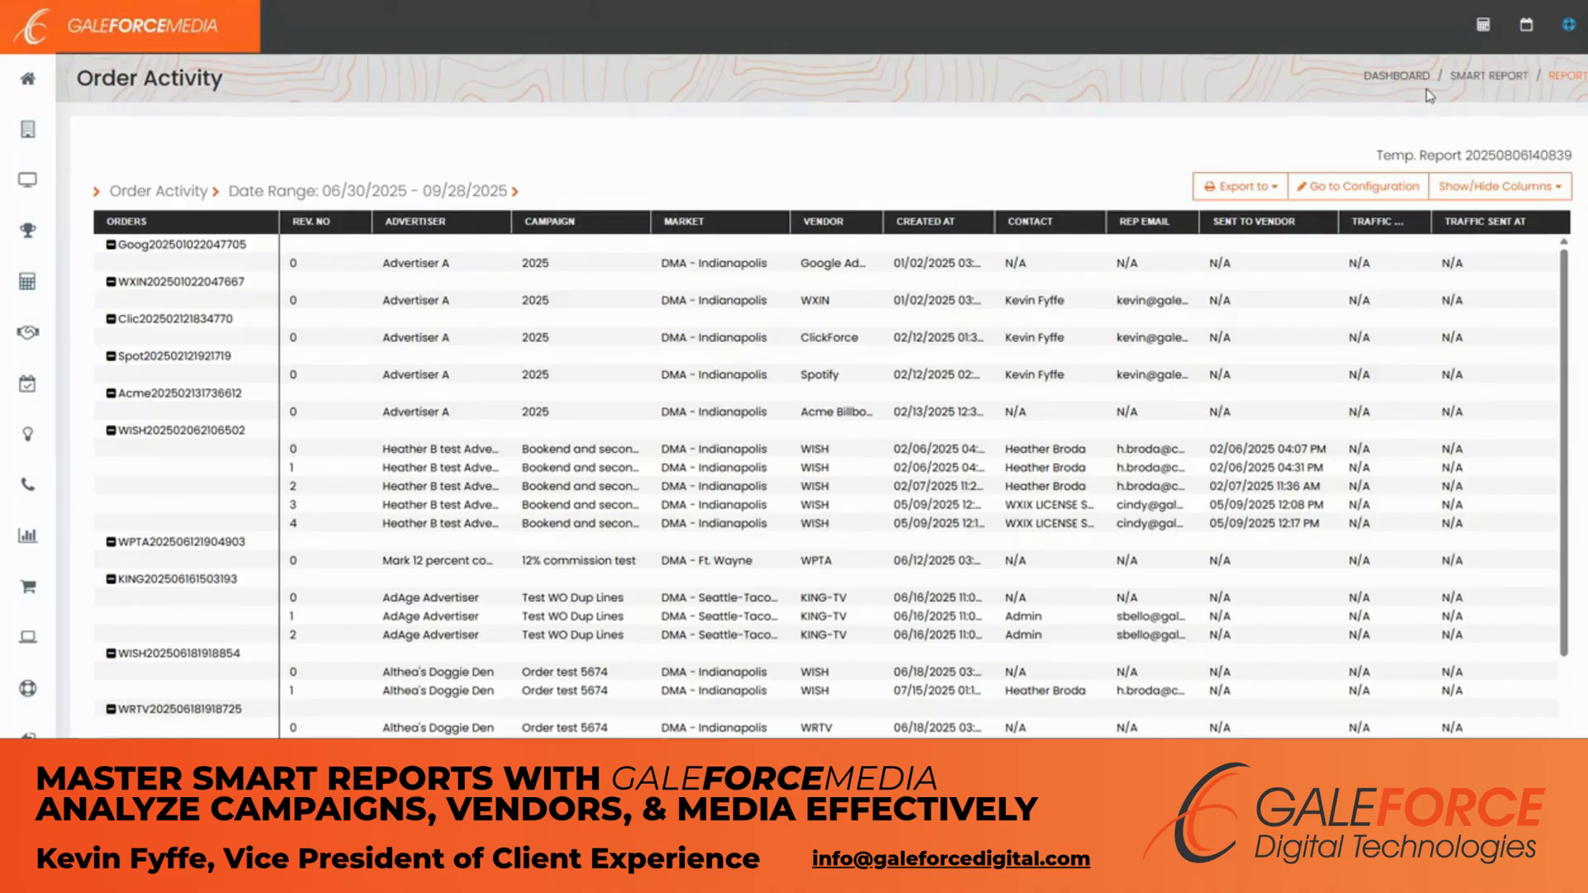
click(1474, 80)
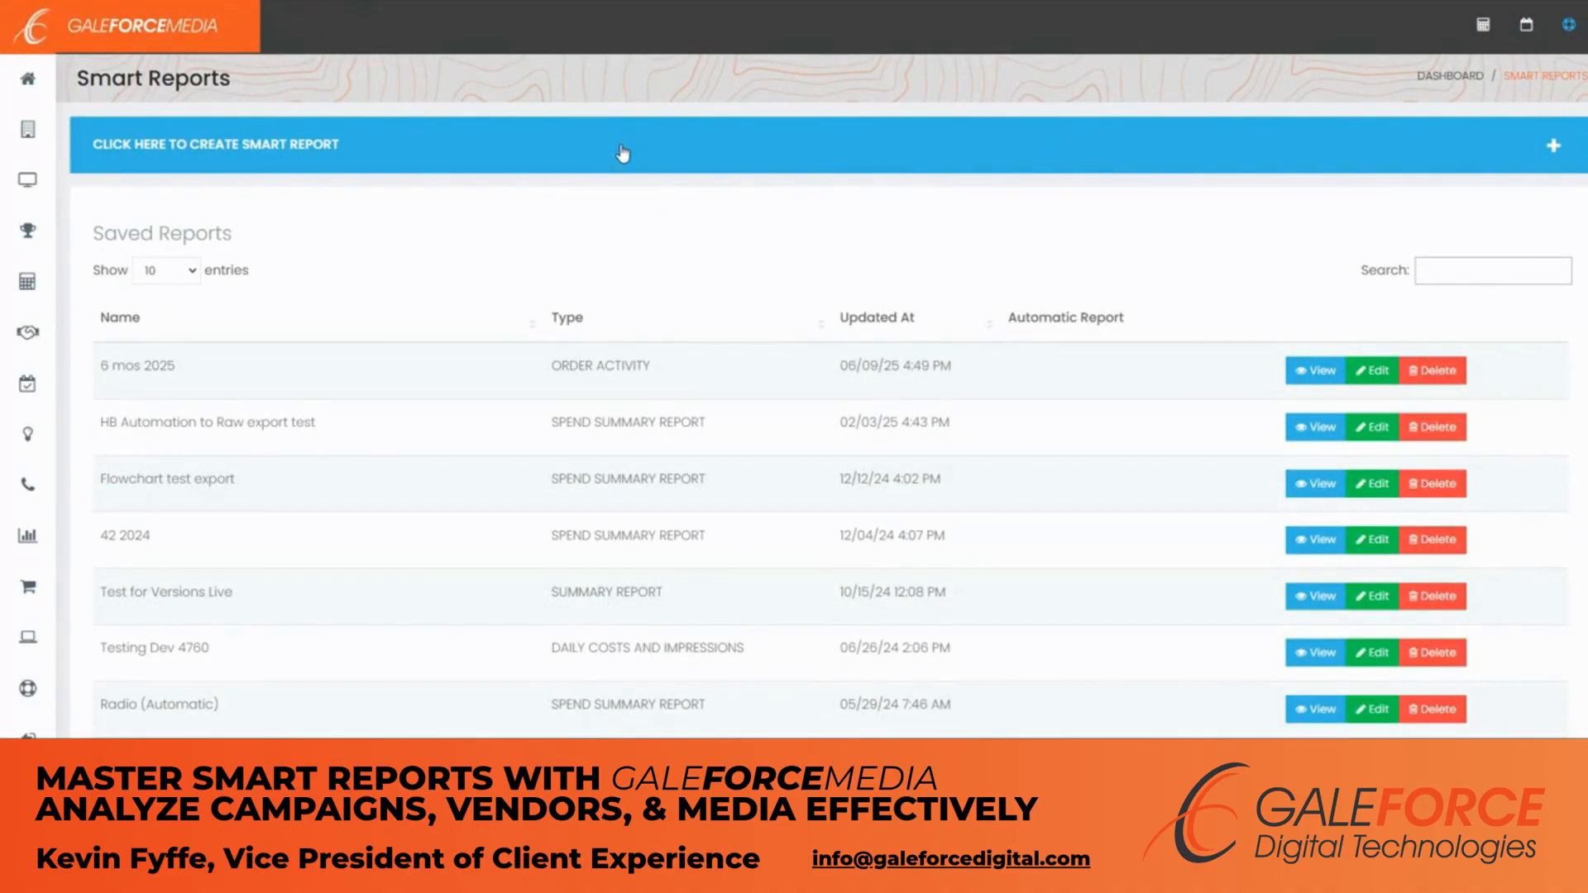
click(622, 153)
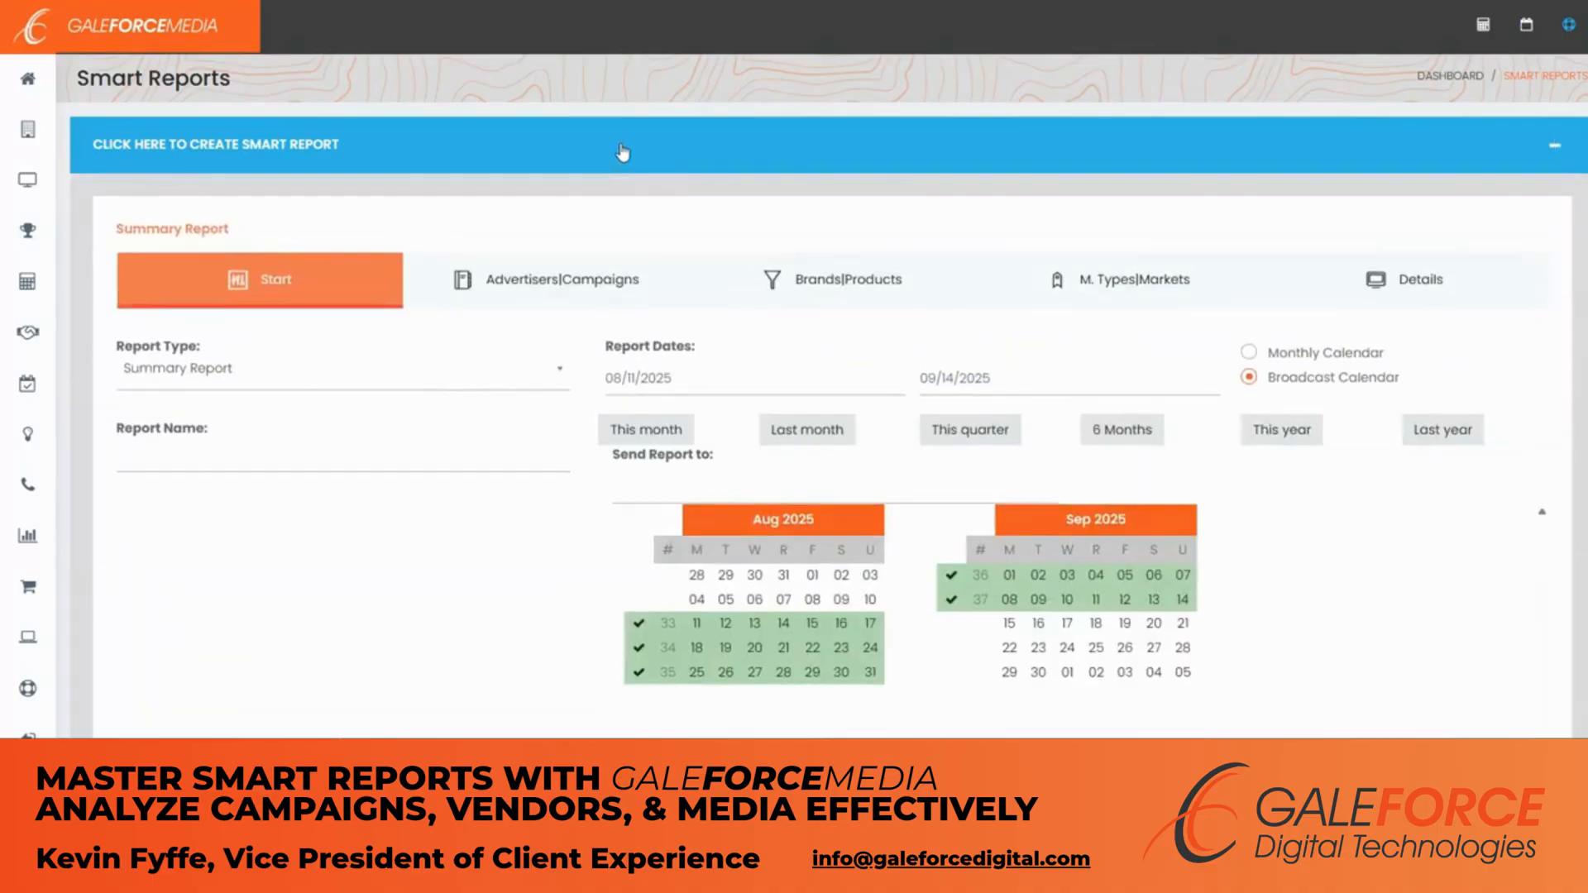
click(407, 383)
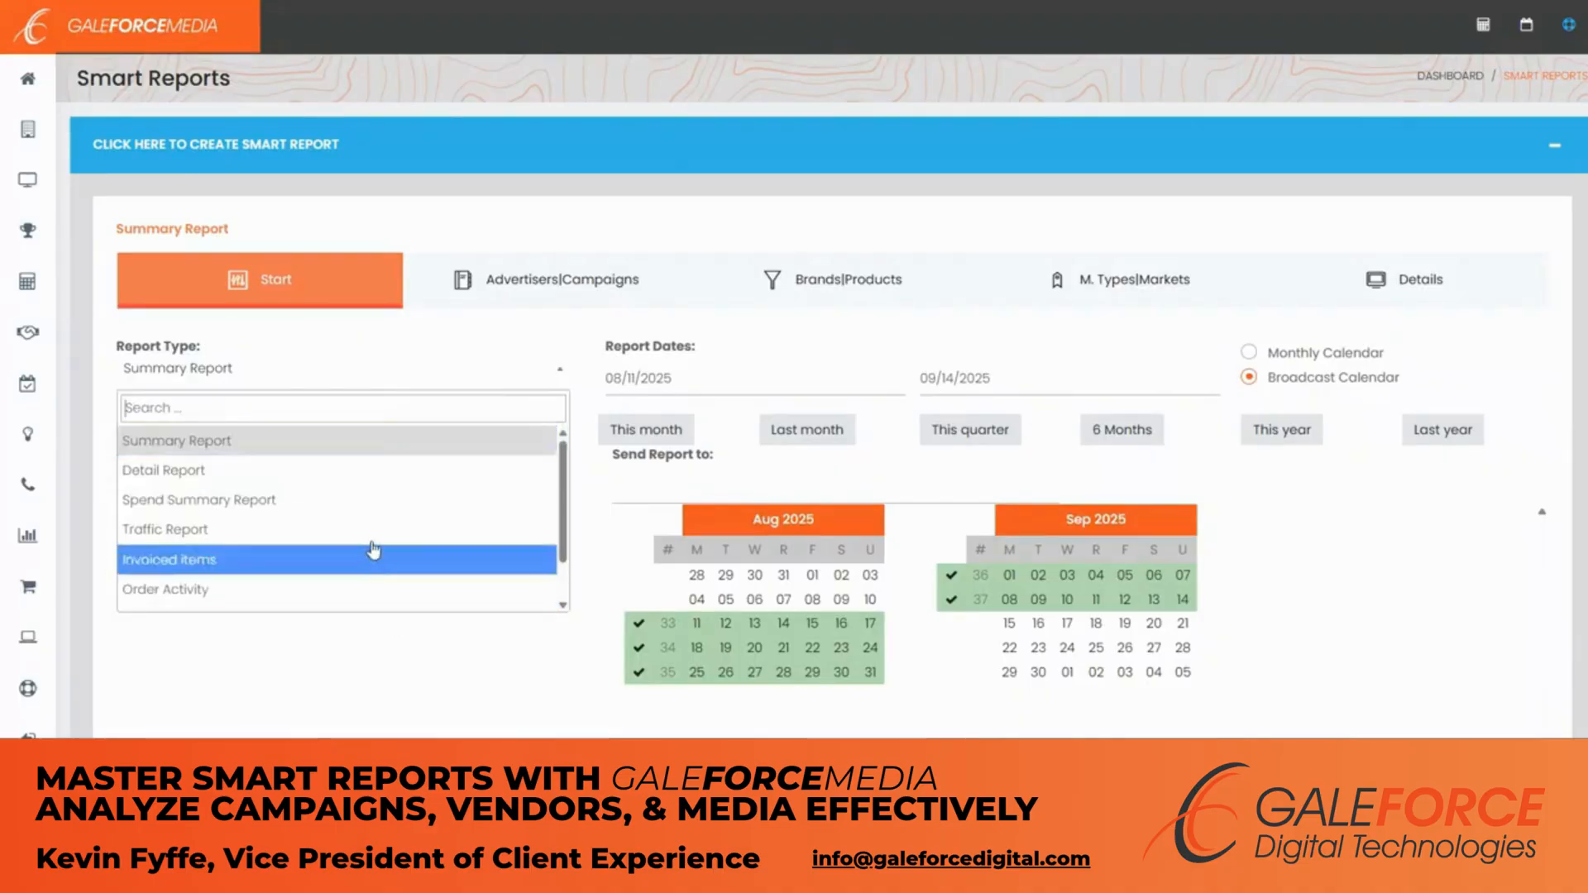
click(723, 96)
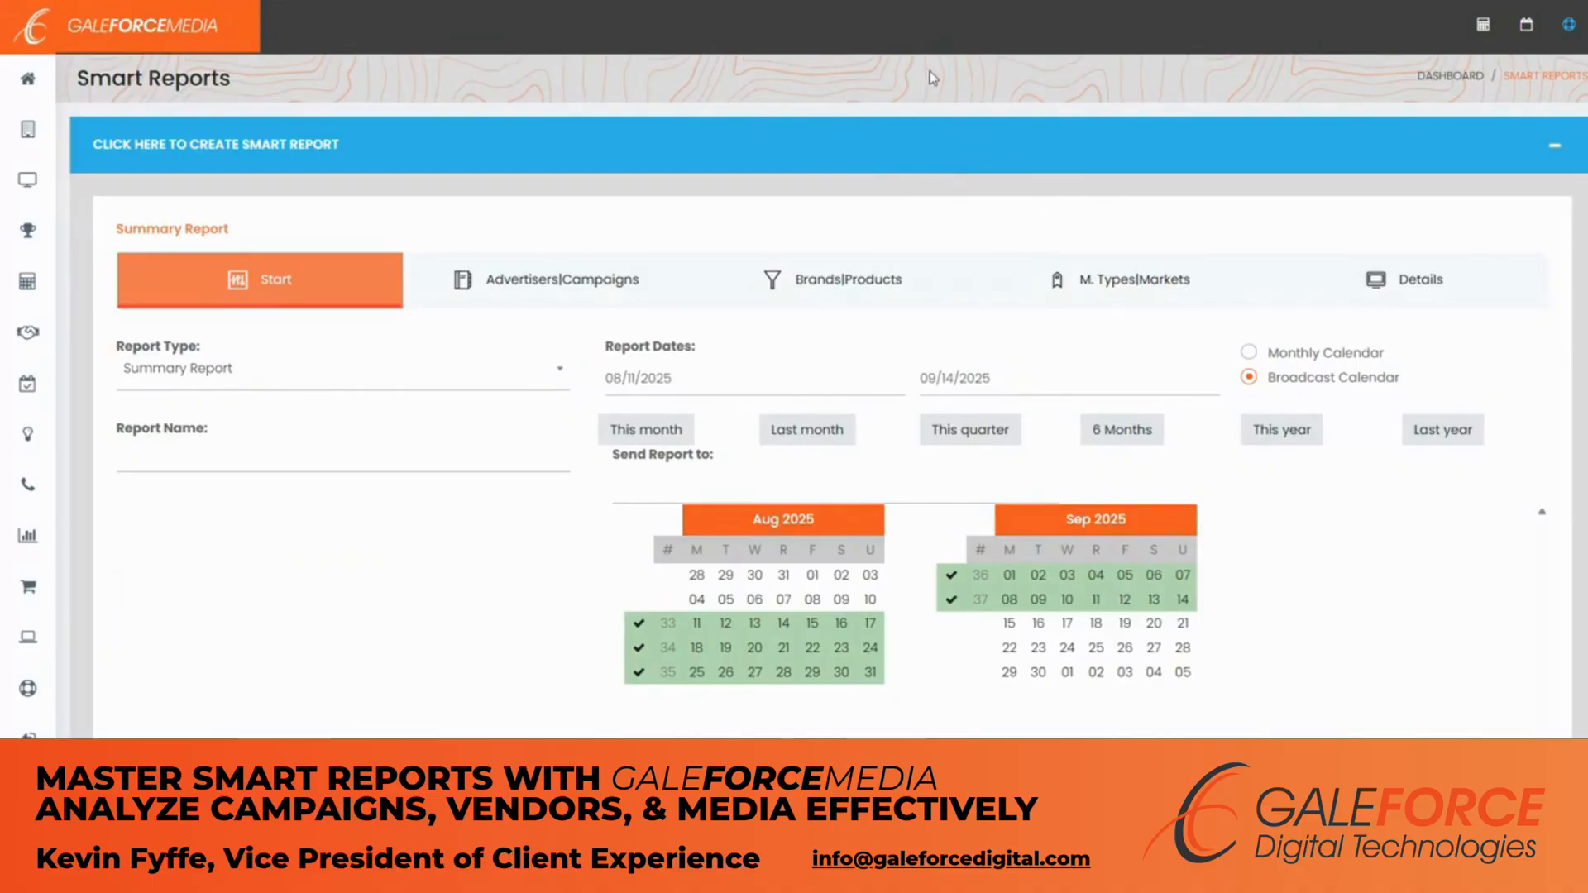
Set the report dates to 09/01/2025 through 09/28/2025 and continue to the advertiser and campaign selection
scroll(933, 83, down, 2)
click(706, 239)
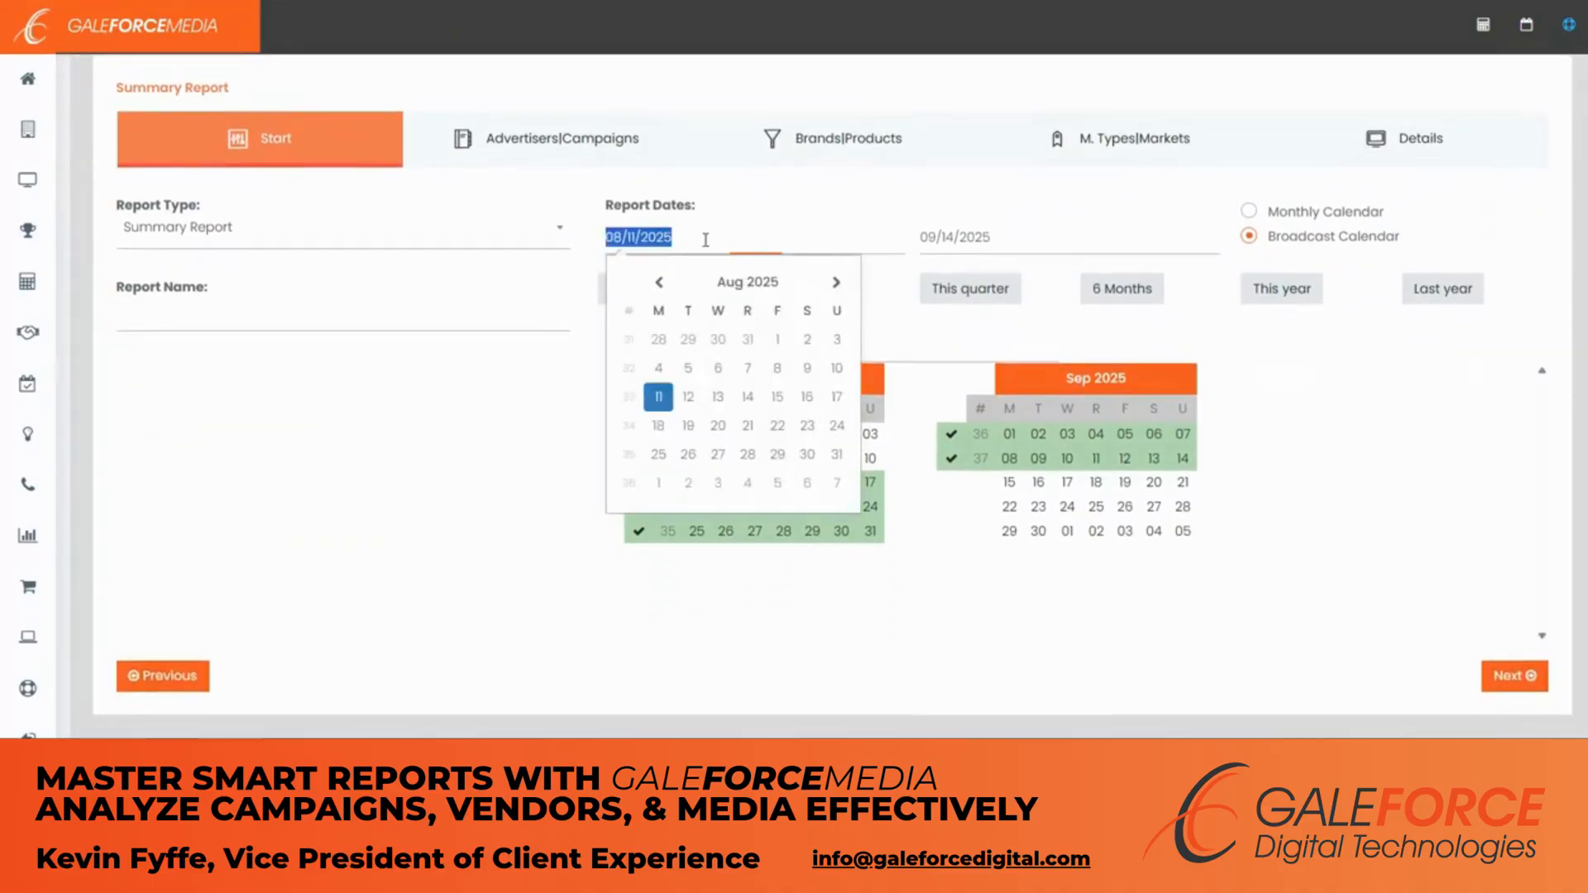
click(836, 282)
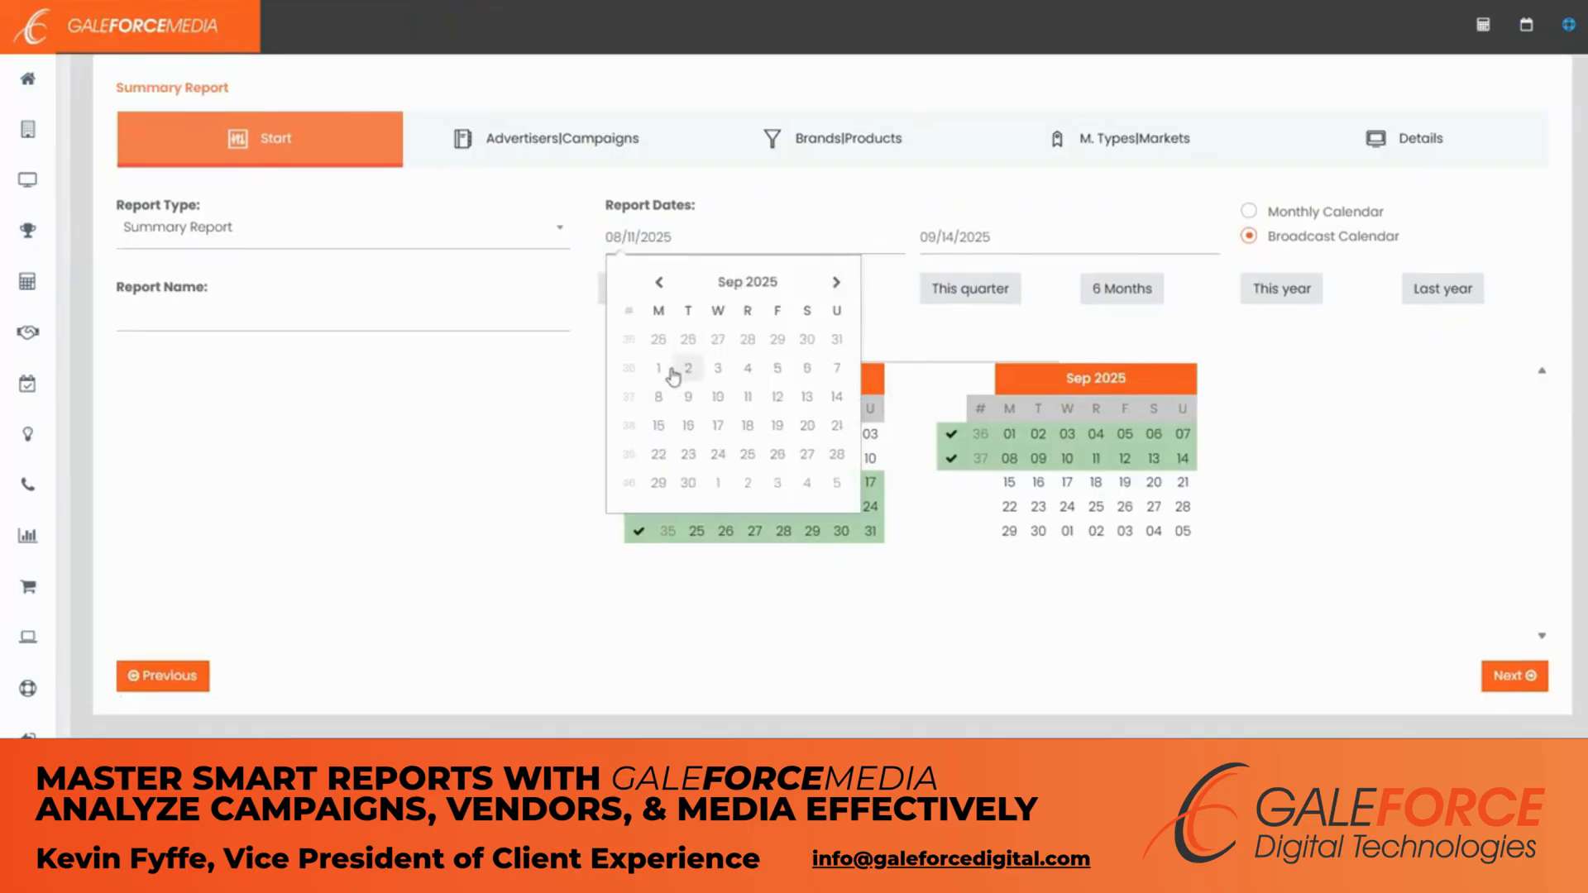
click(658, 370)
click(1014, 236)
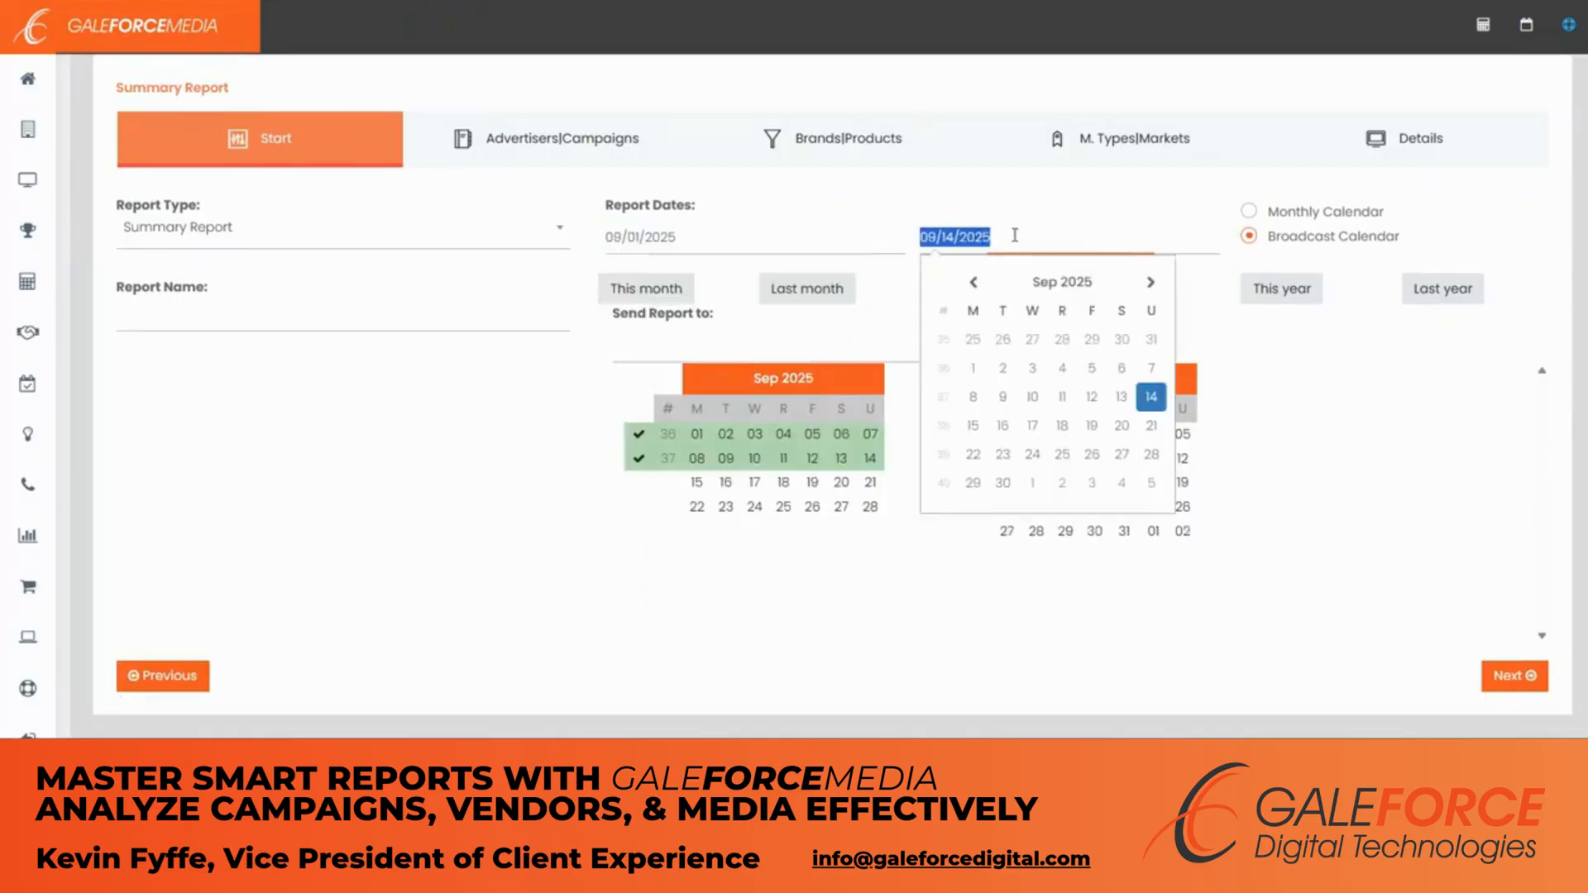
click(1150, 456)
click(1515, 675)
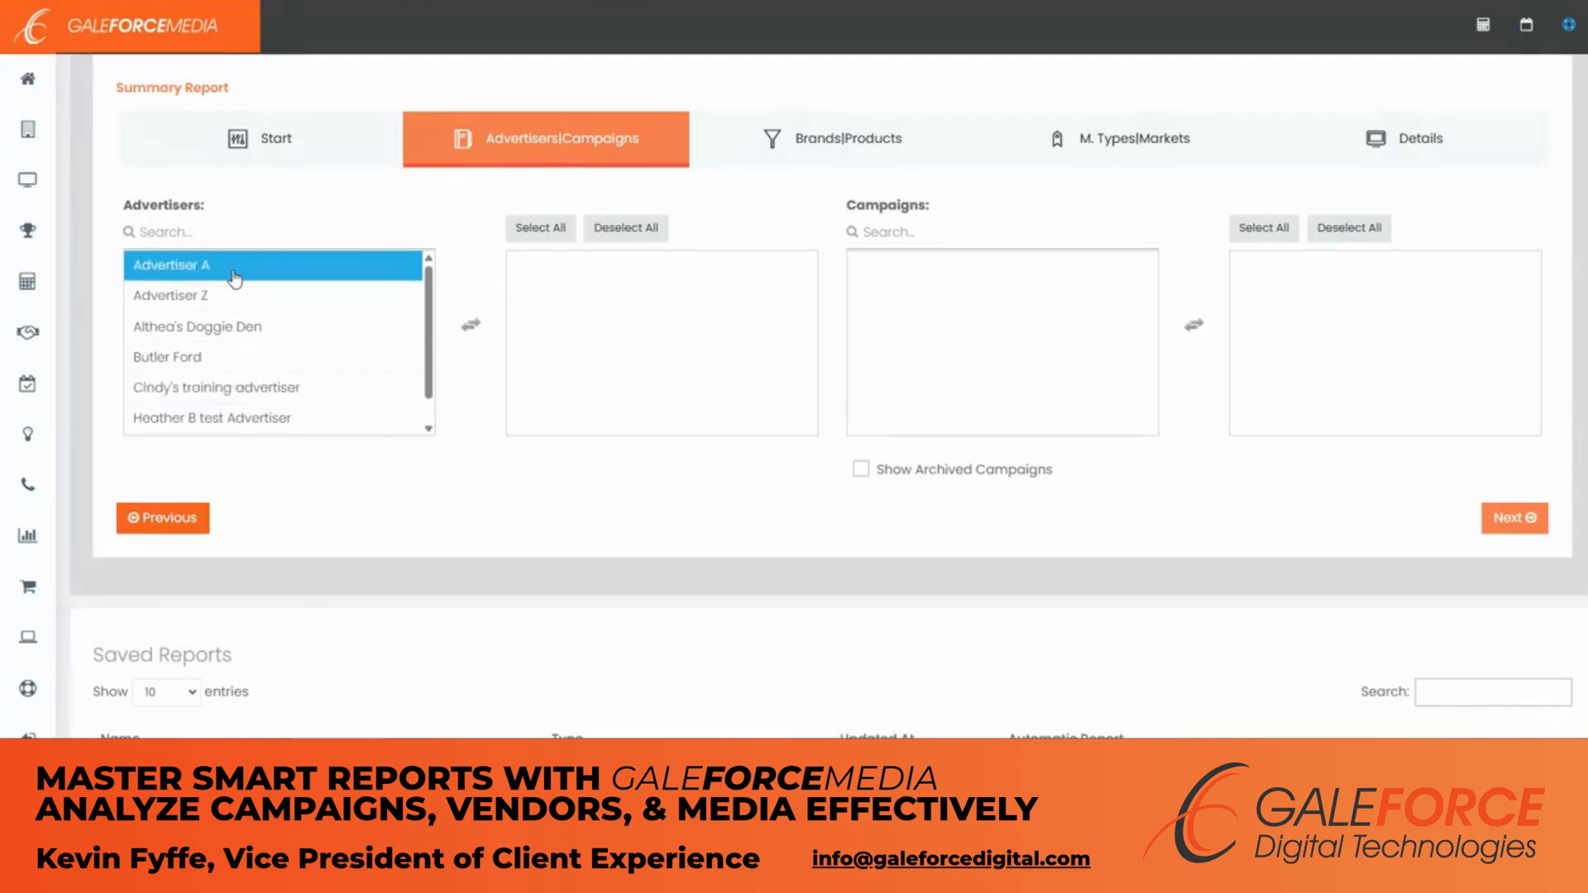
Include Advertiser A with its Multi Market campaign and skip the brand and product filters
click(236, 279)
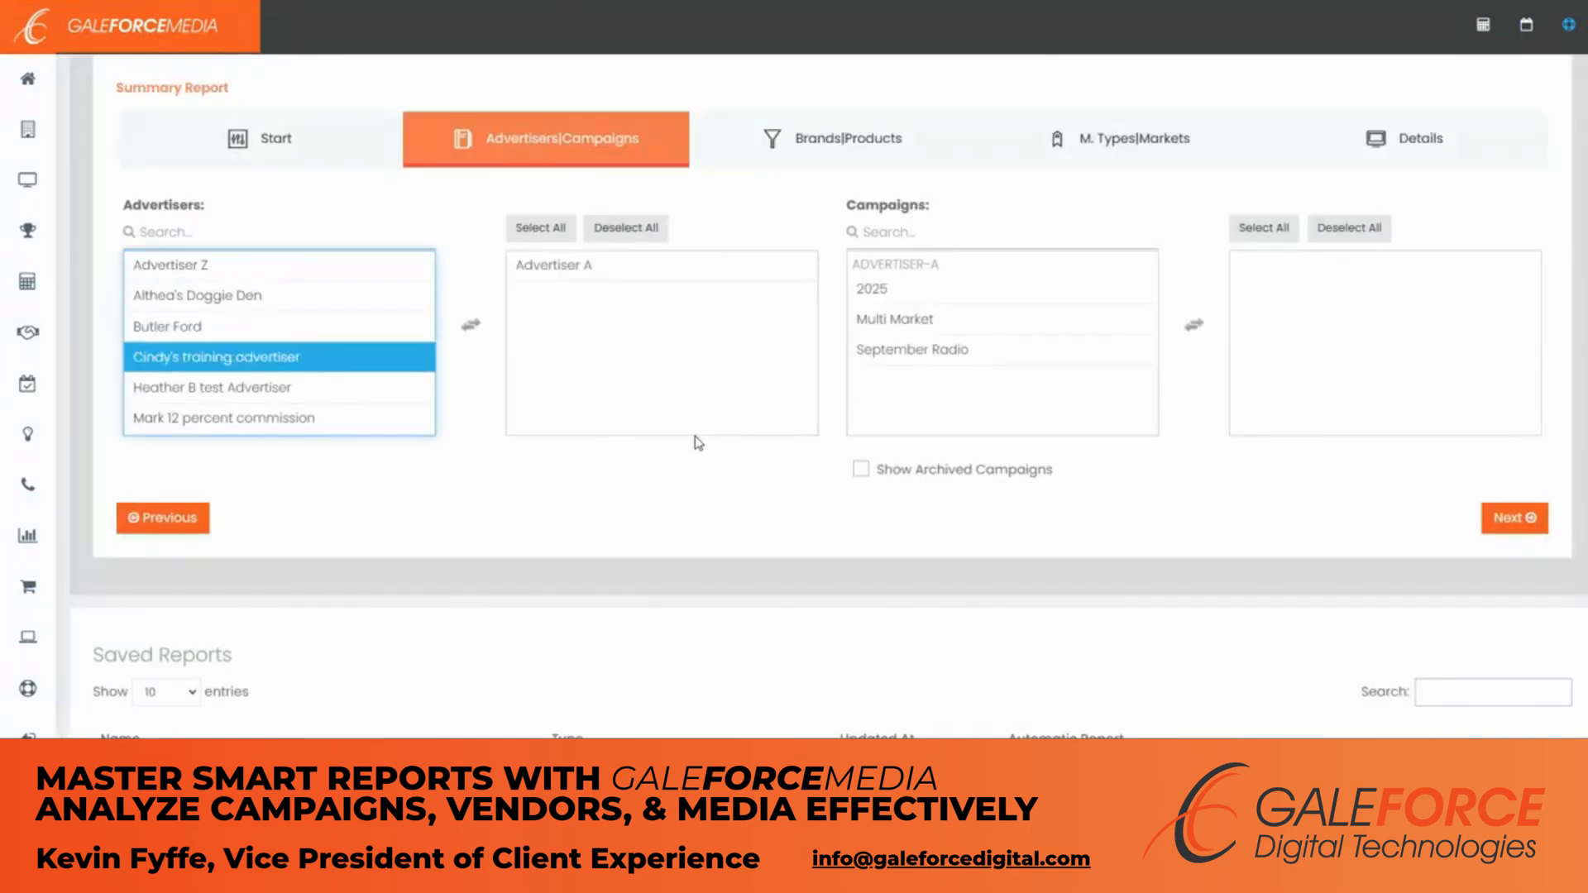
click(907, 325)
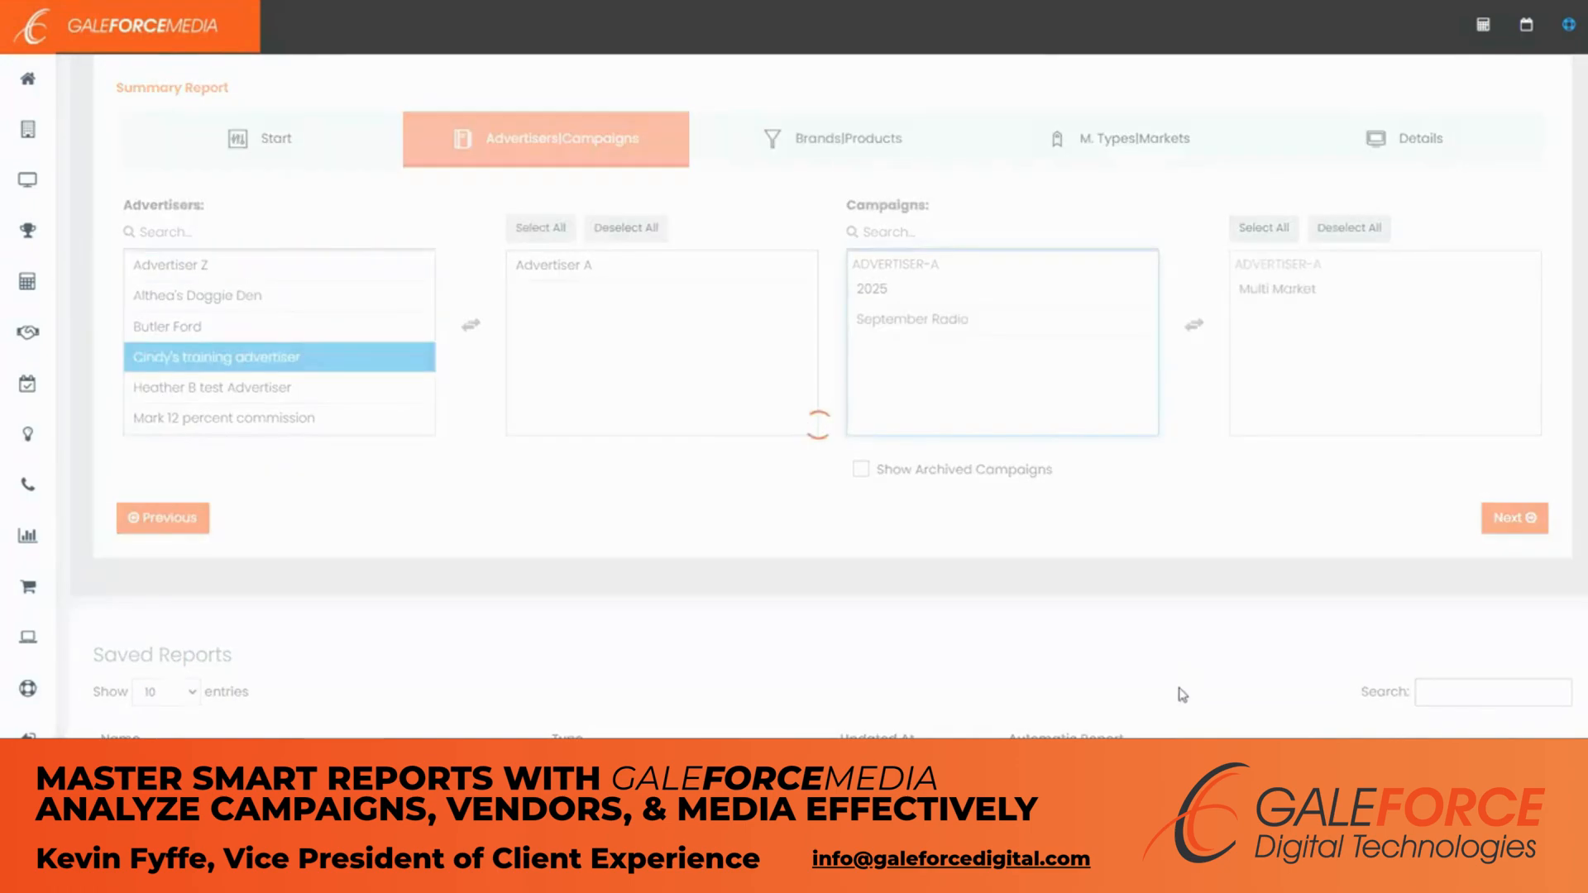
click(1507, 518)
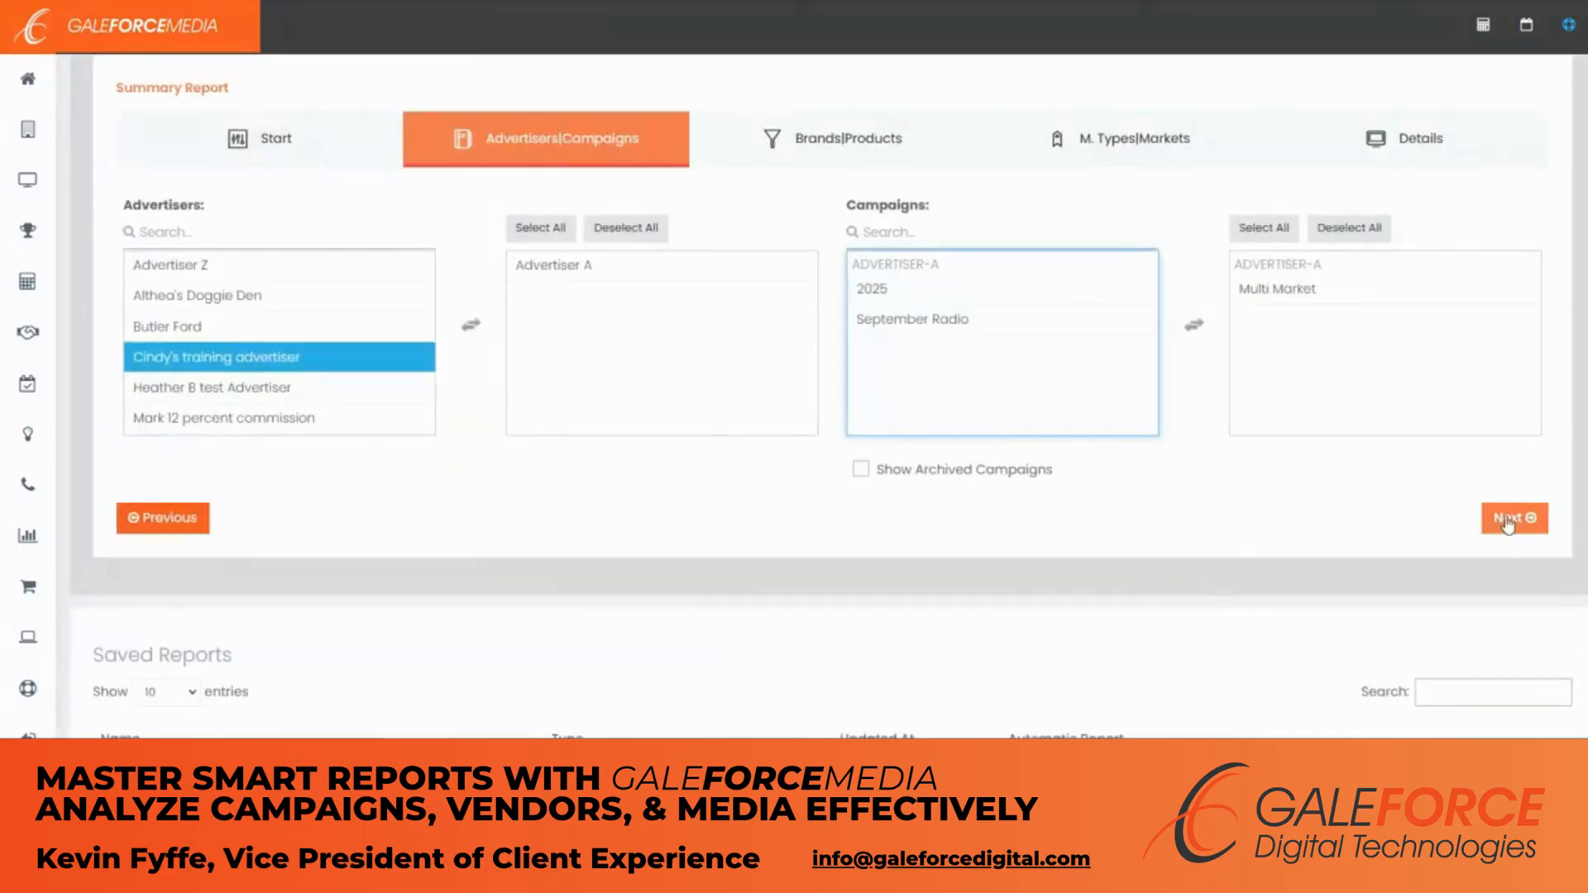
click(1507, 467)
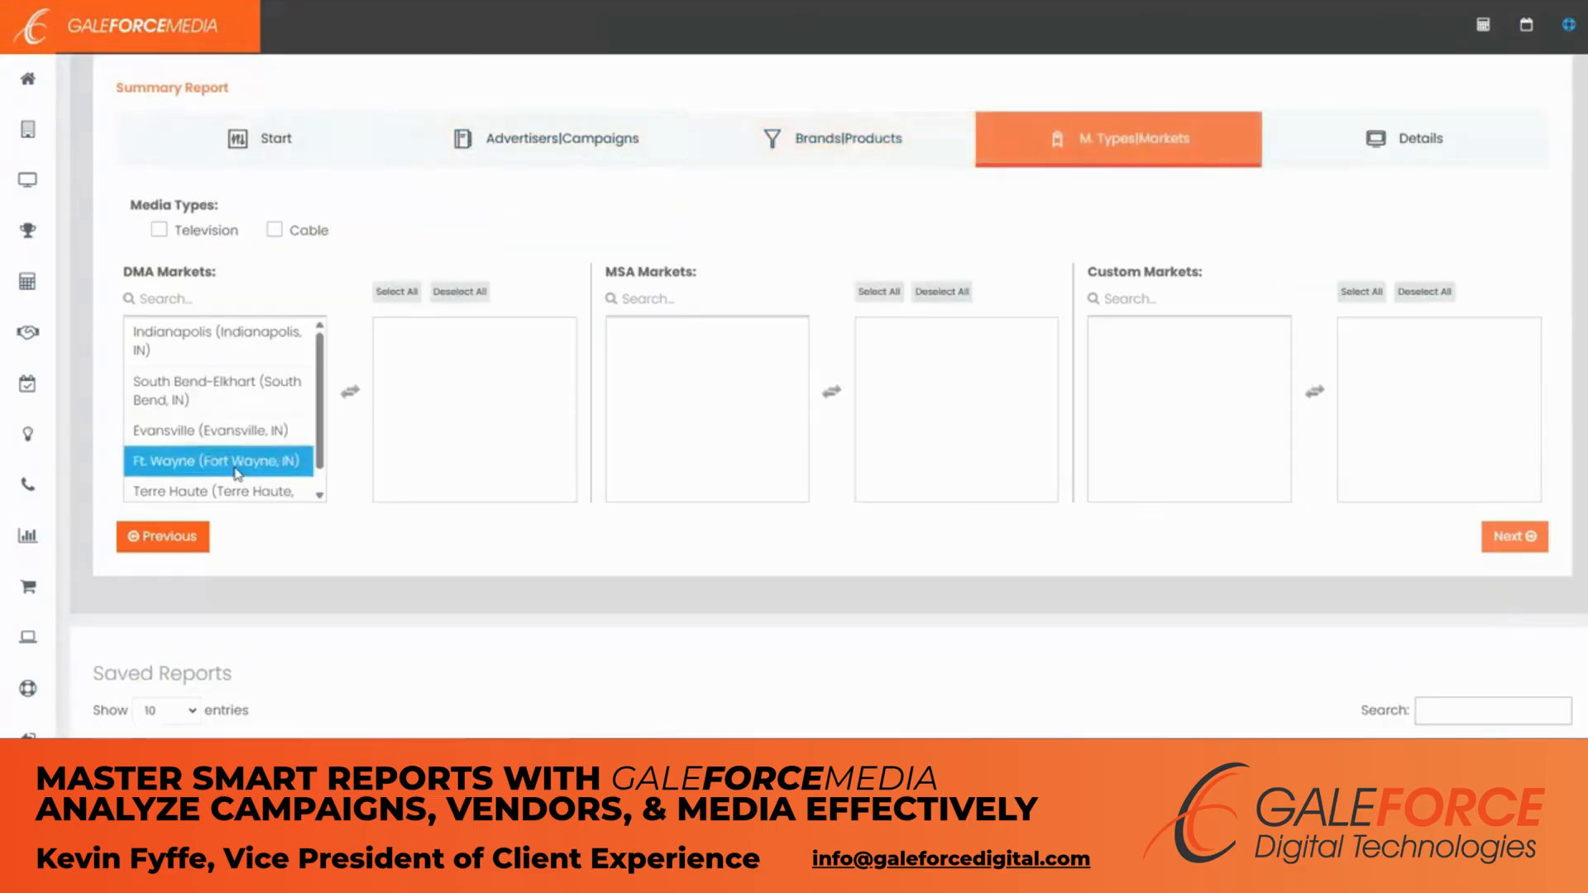
Include the Television media type and all DMA markets, and continue to the report details
click(160, 231)
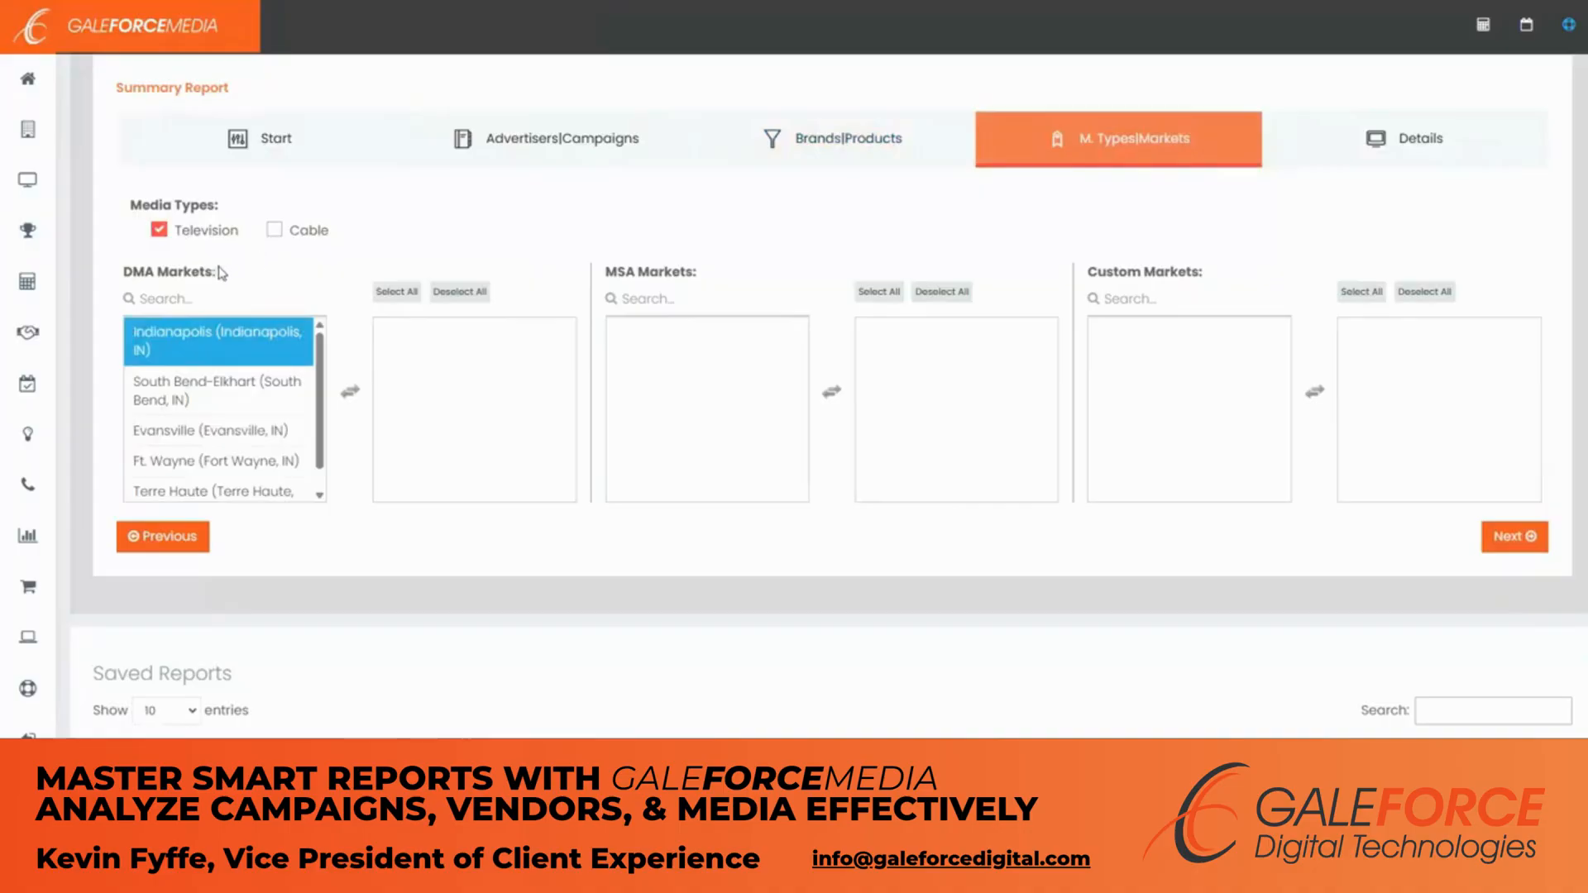
click(225, 397)
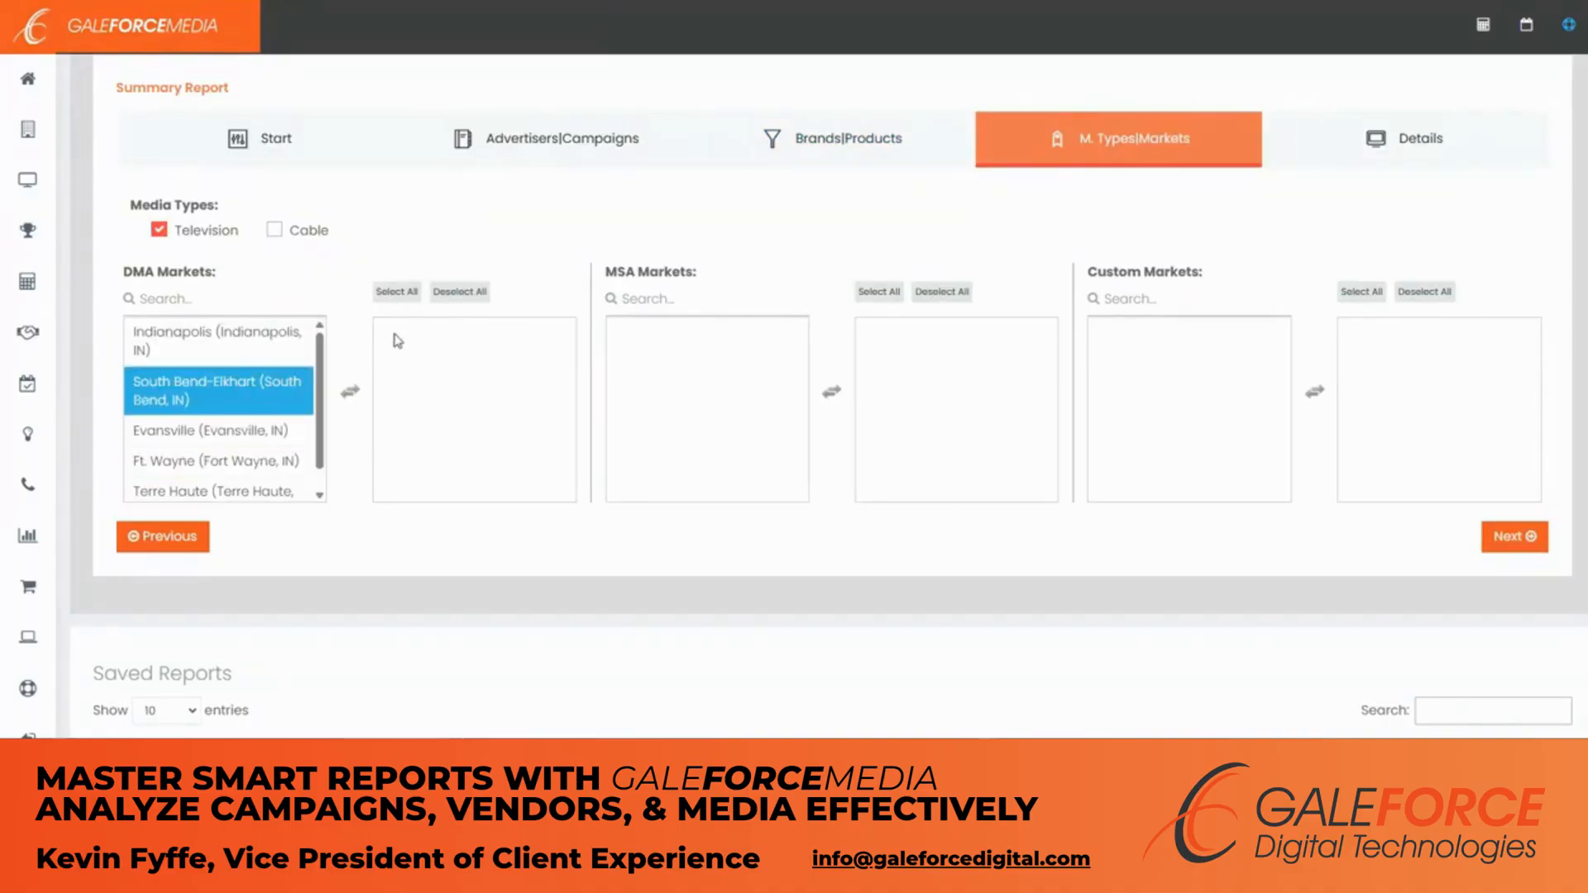
click(401, 294)
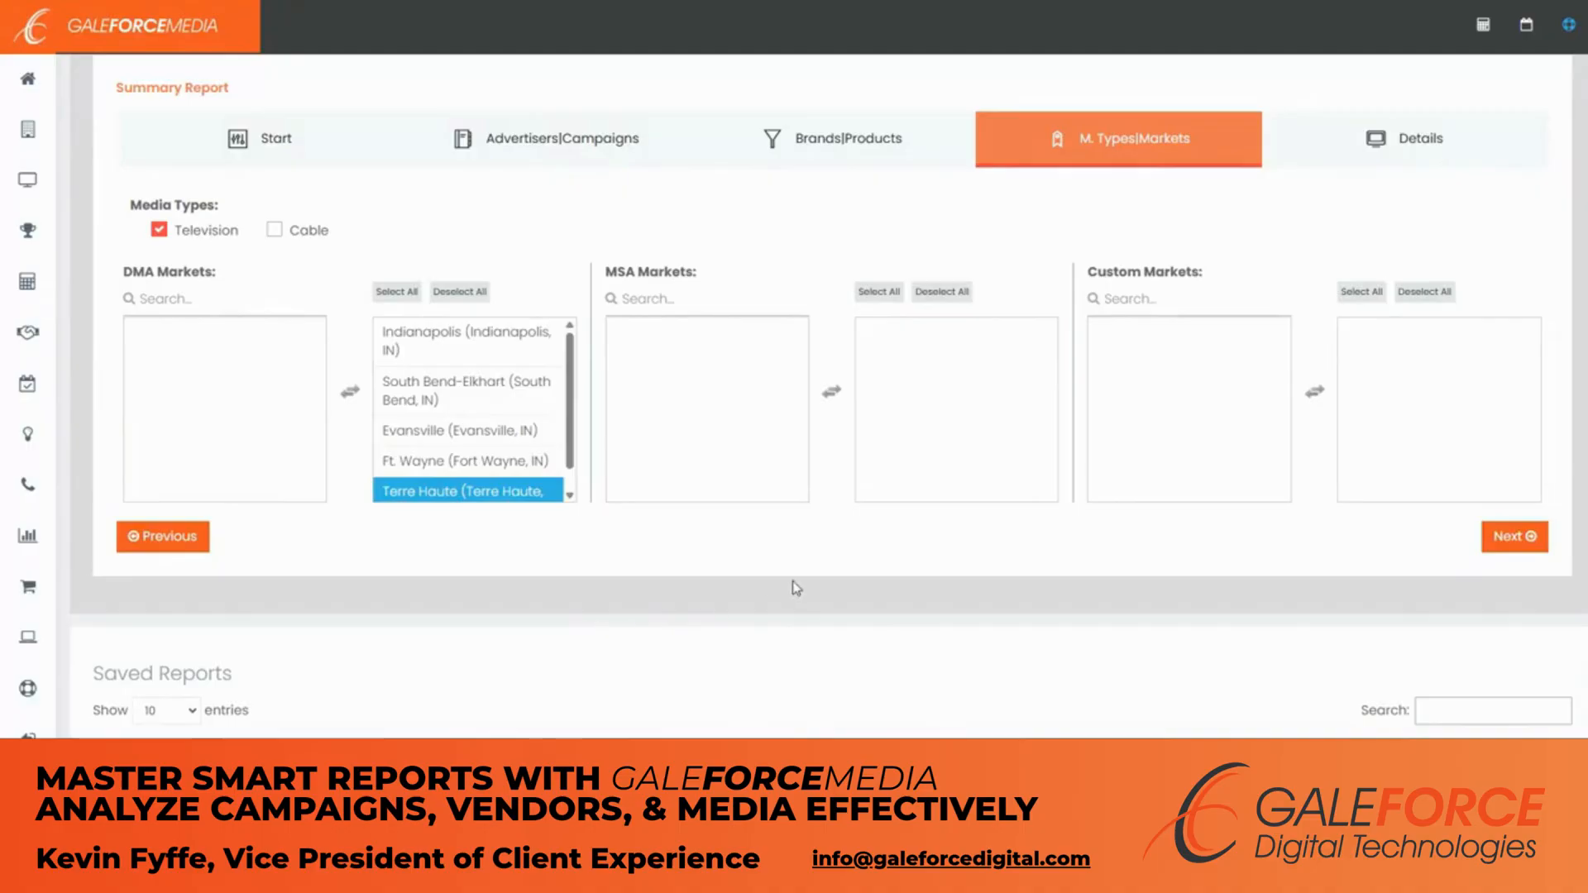
click(1515, 536)
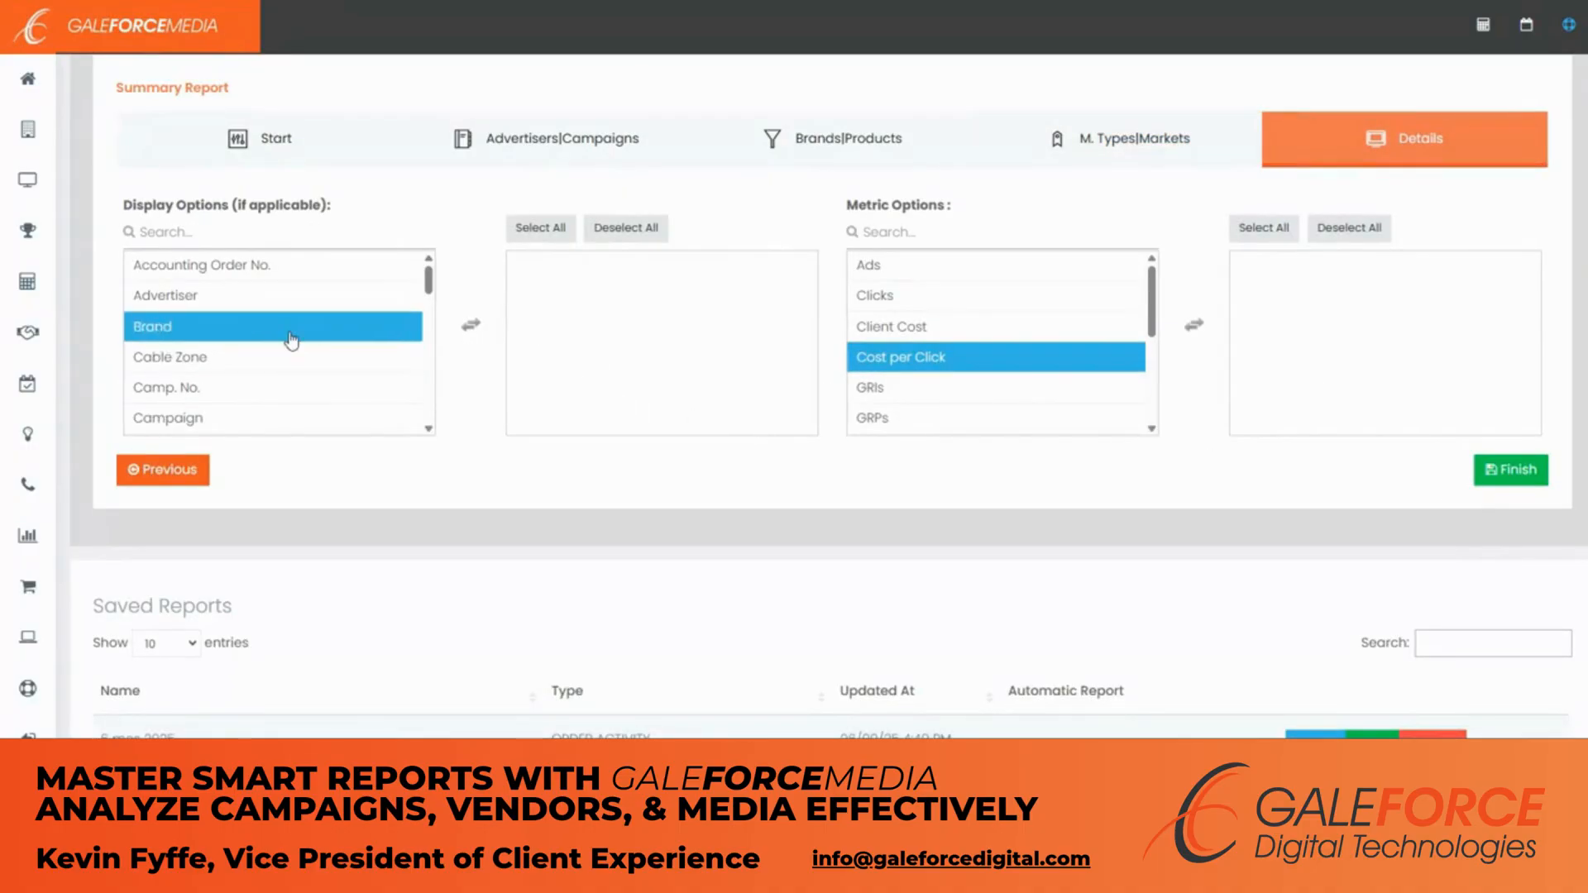
Add Market as a display option and Gross Cost as a metric, and generate the Summary Report
scroll(284, 335, down, 3)
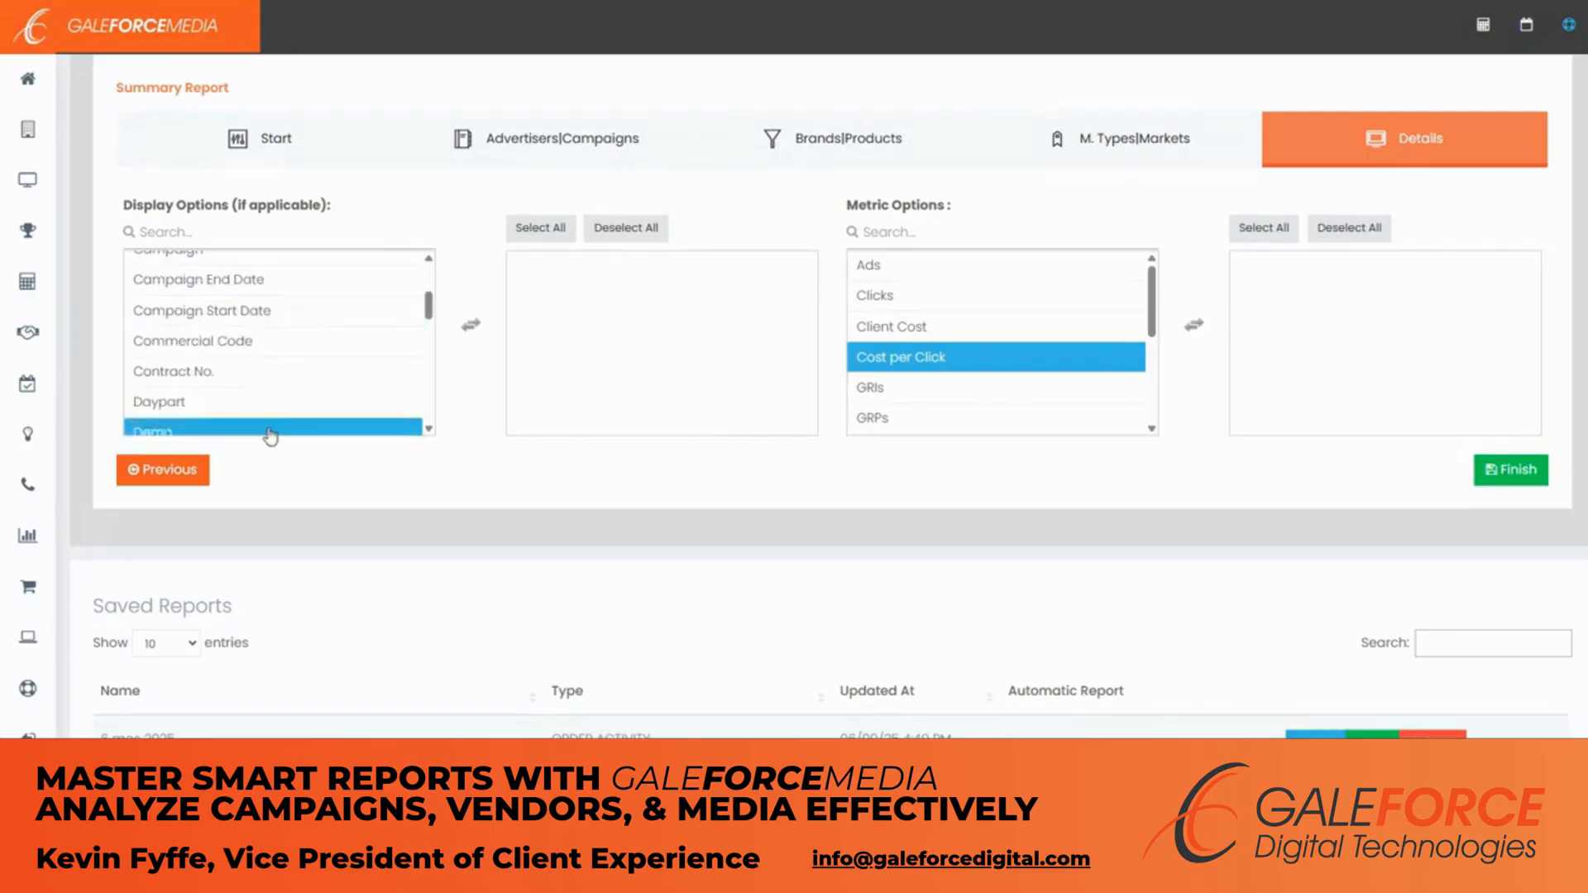
scroll(287, 358, down, 2)
scroll(284, 355, down, 3)
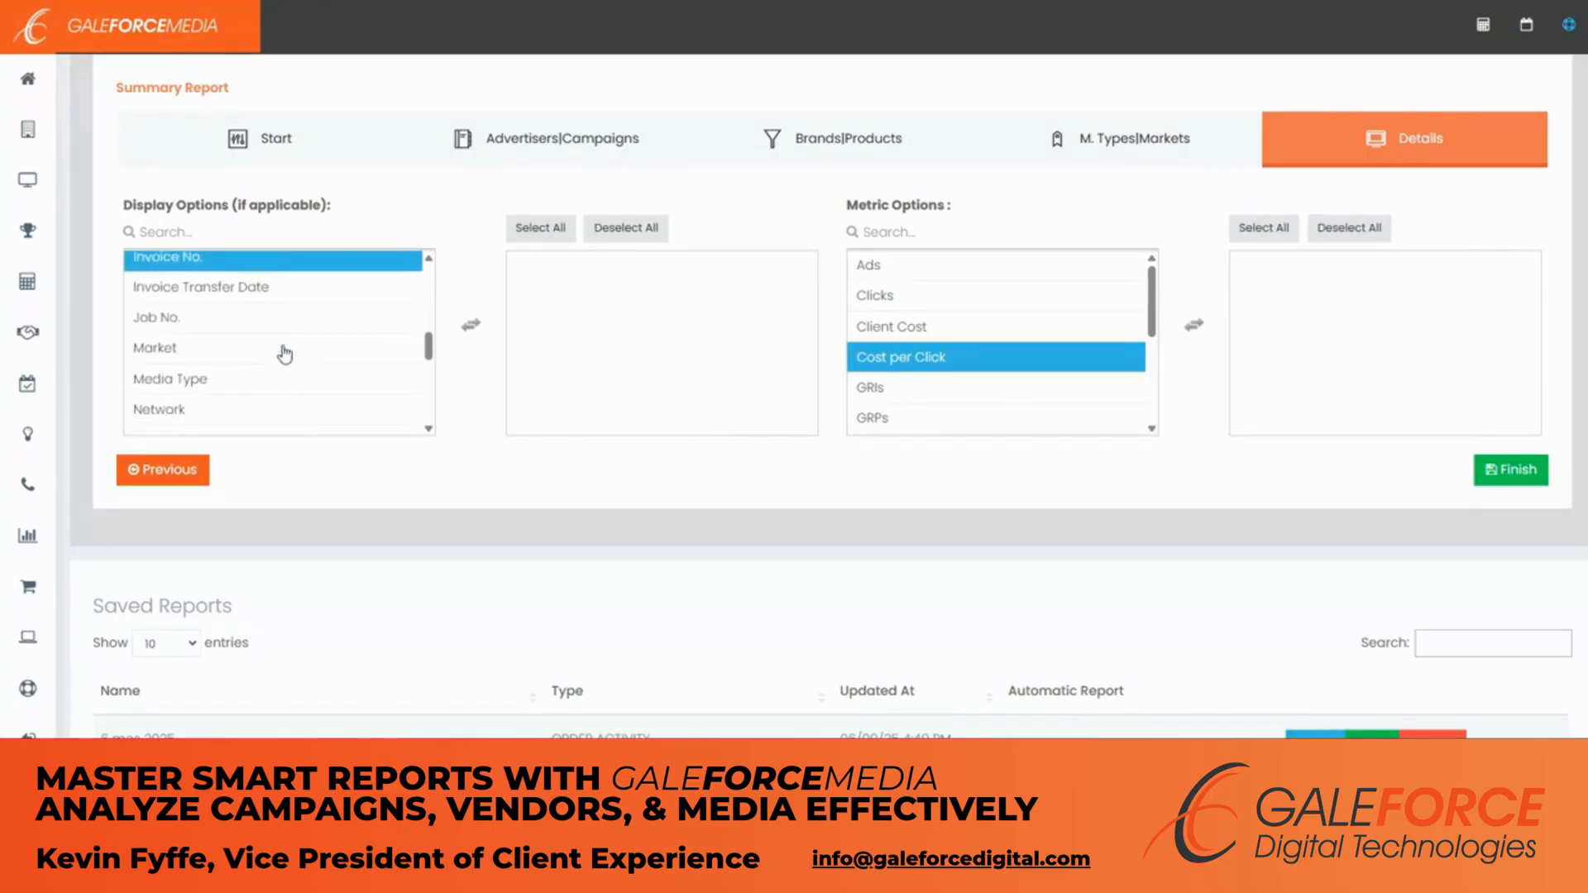
double_click(272, 332)
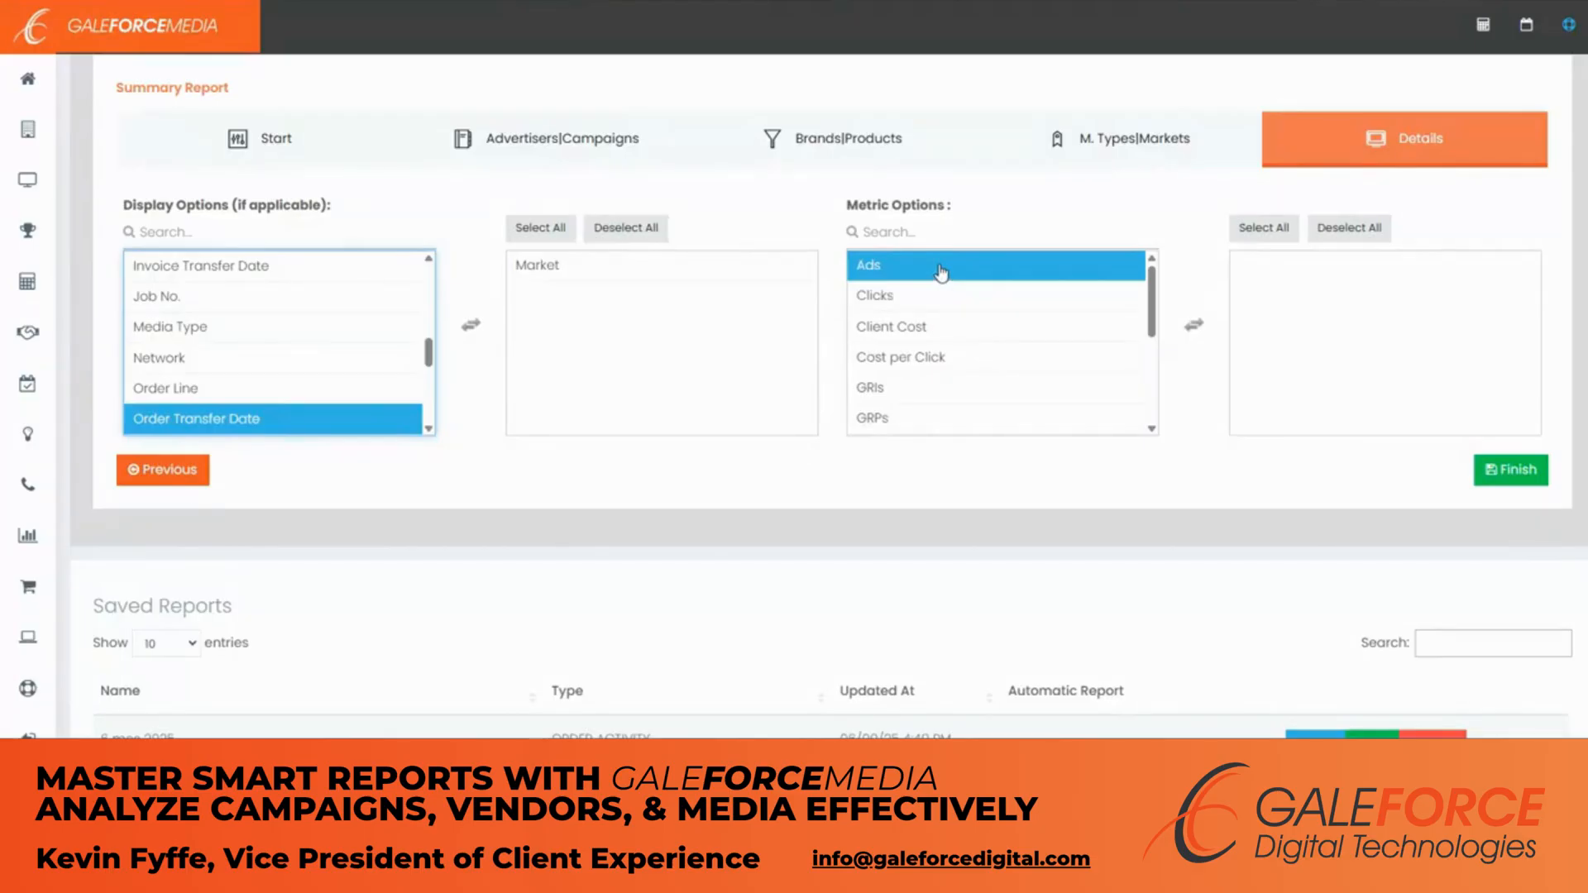
scroll(967, 326, down, 4)
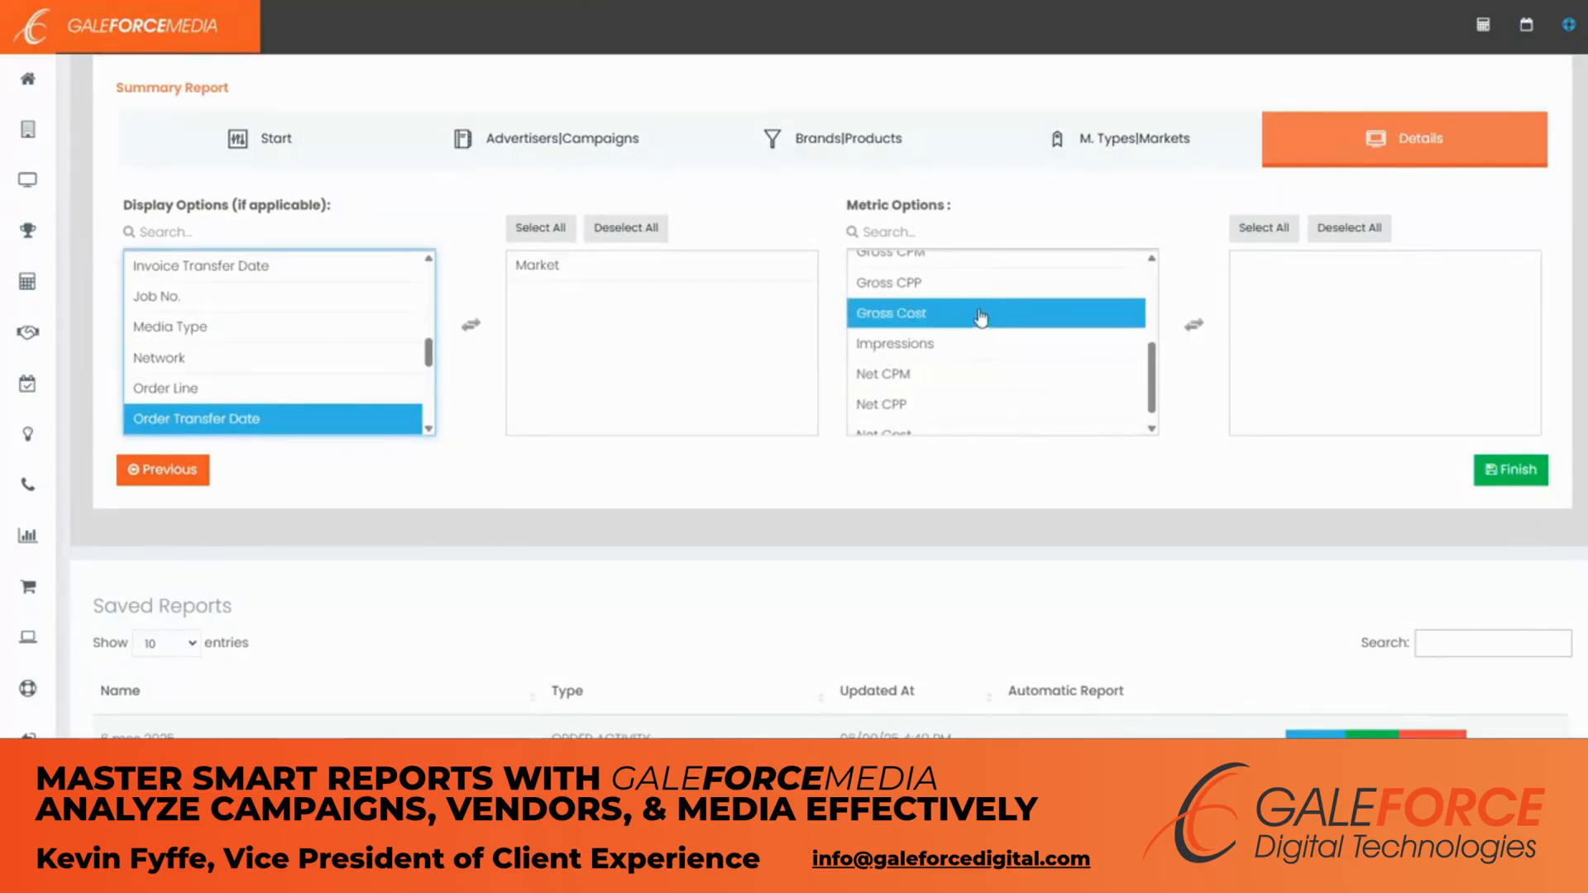
double_click(978, 312)
click(1513, 476)
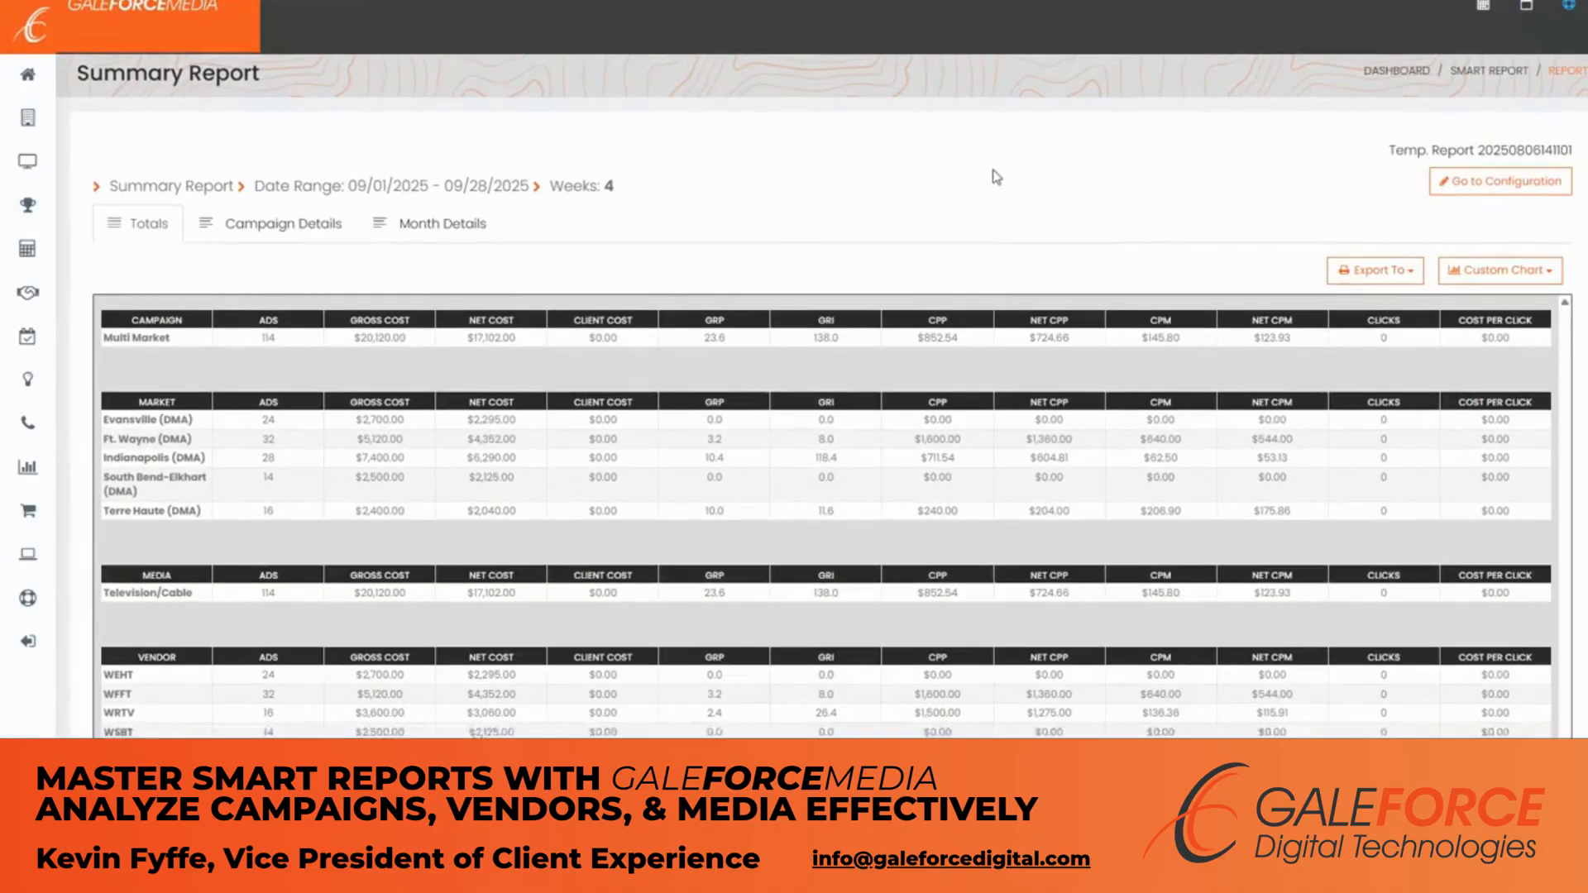
Review the report's totals by campaign, market, media and vendor, and check the available export formats
scroll(989, 173, down, 2)
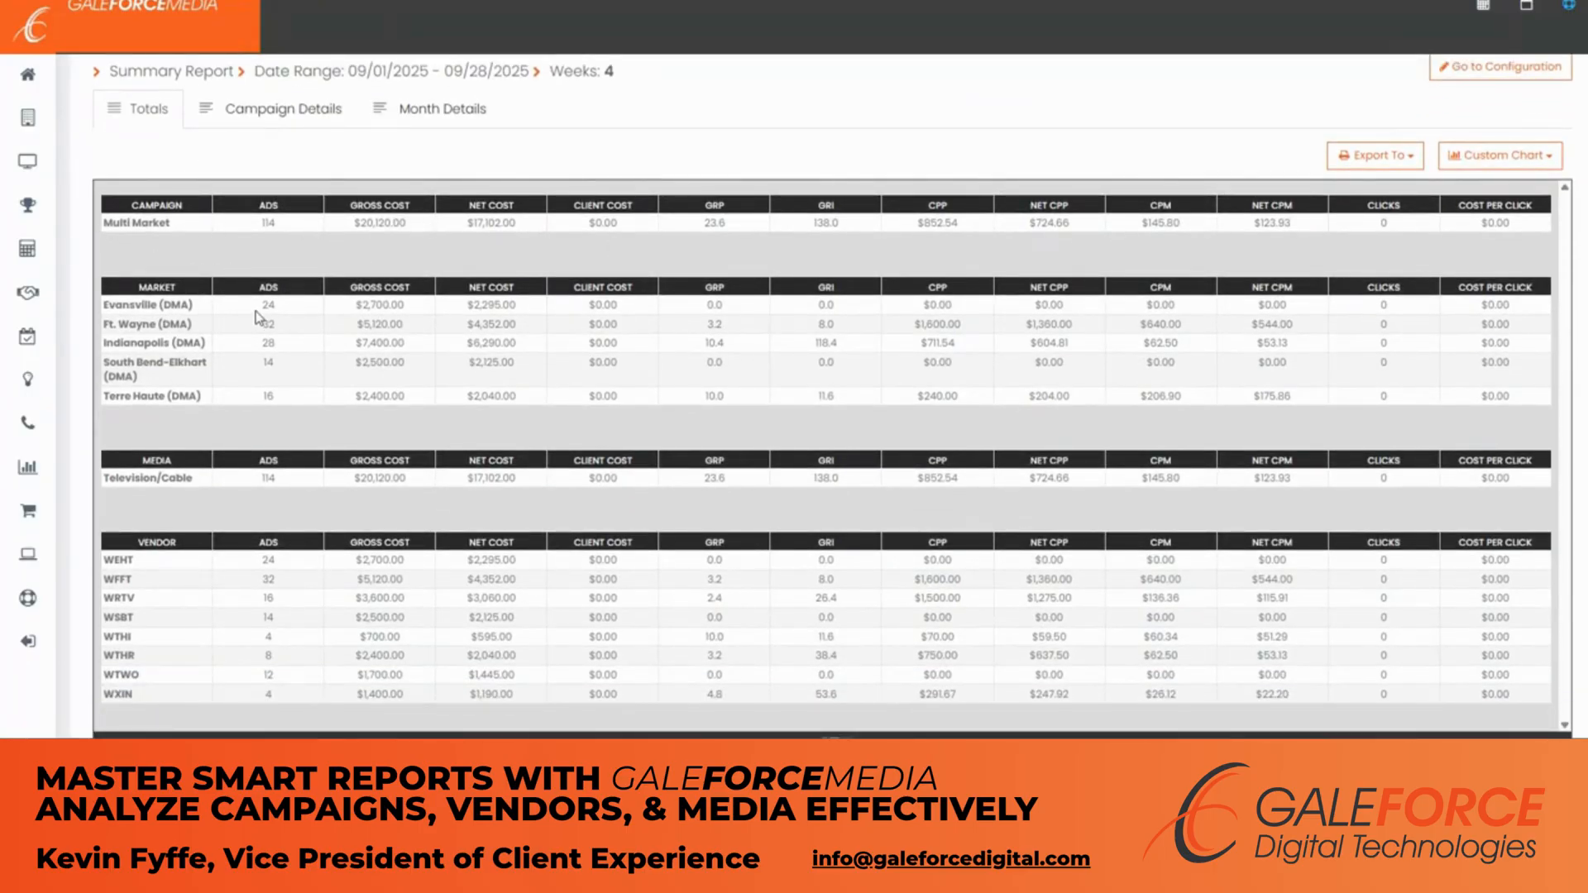
scroll(416, 325, down, 1)
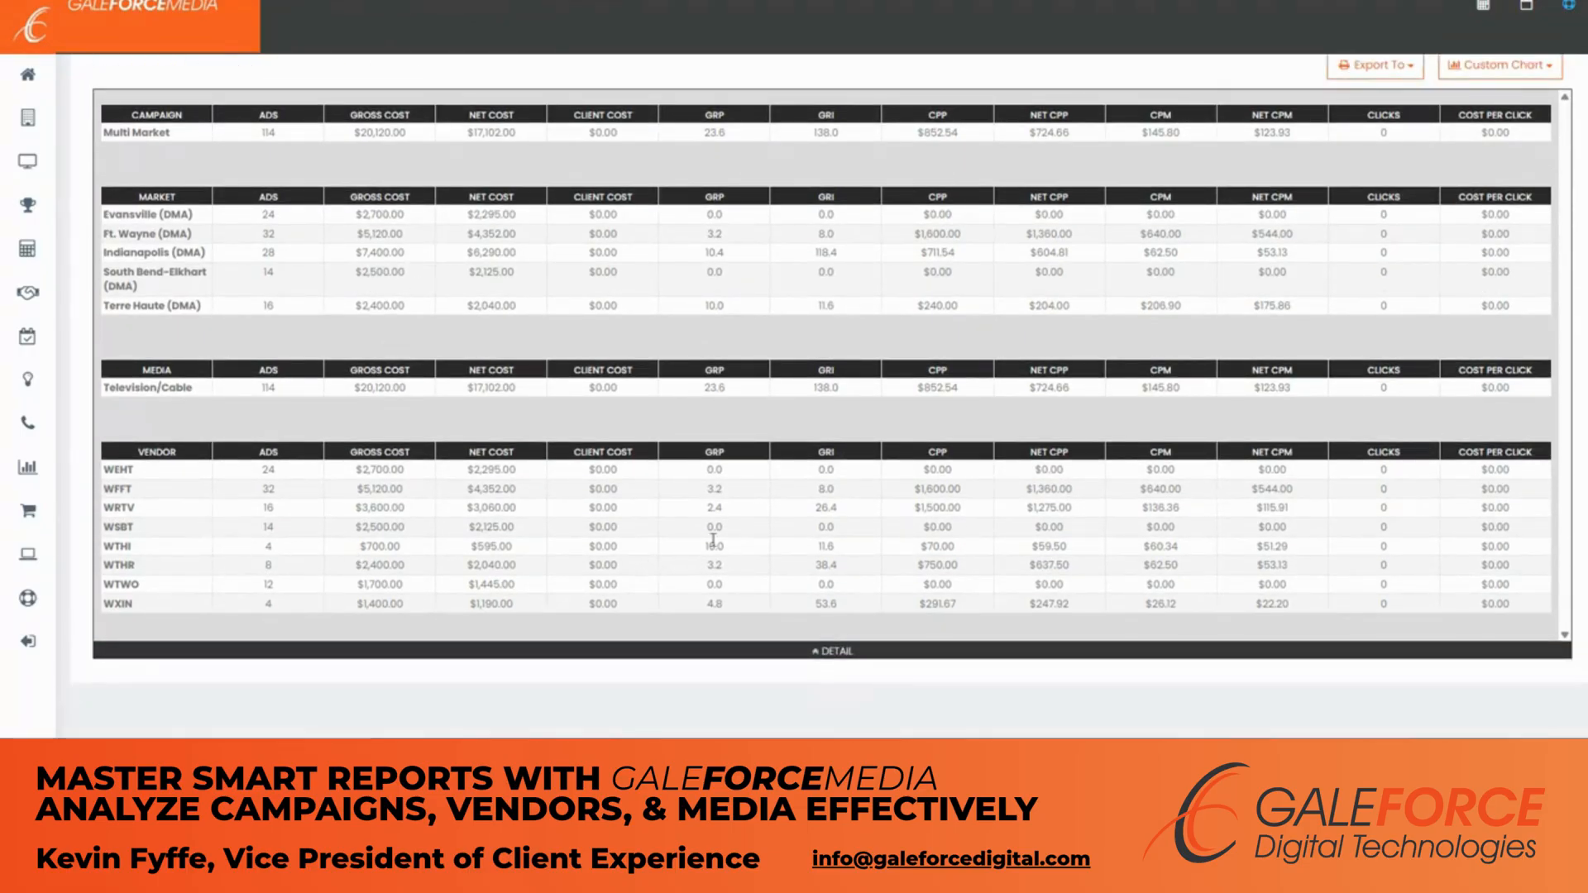
scroll(1029, 279, up, 2)
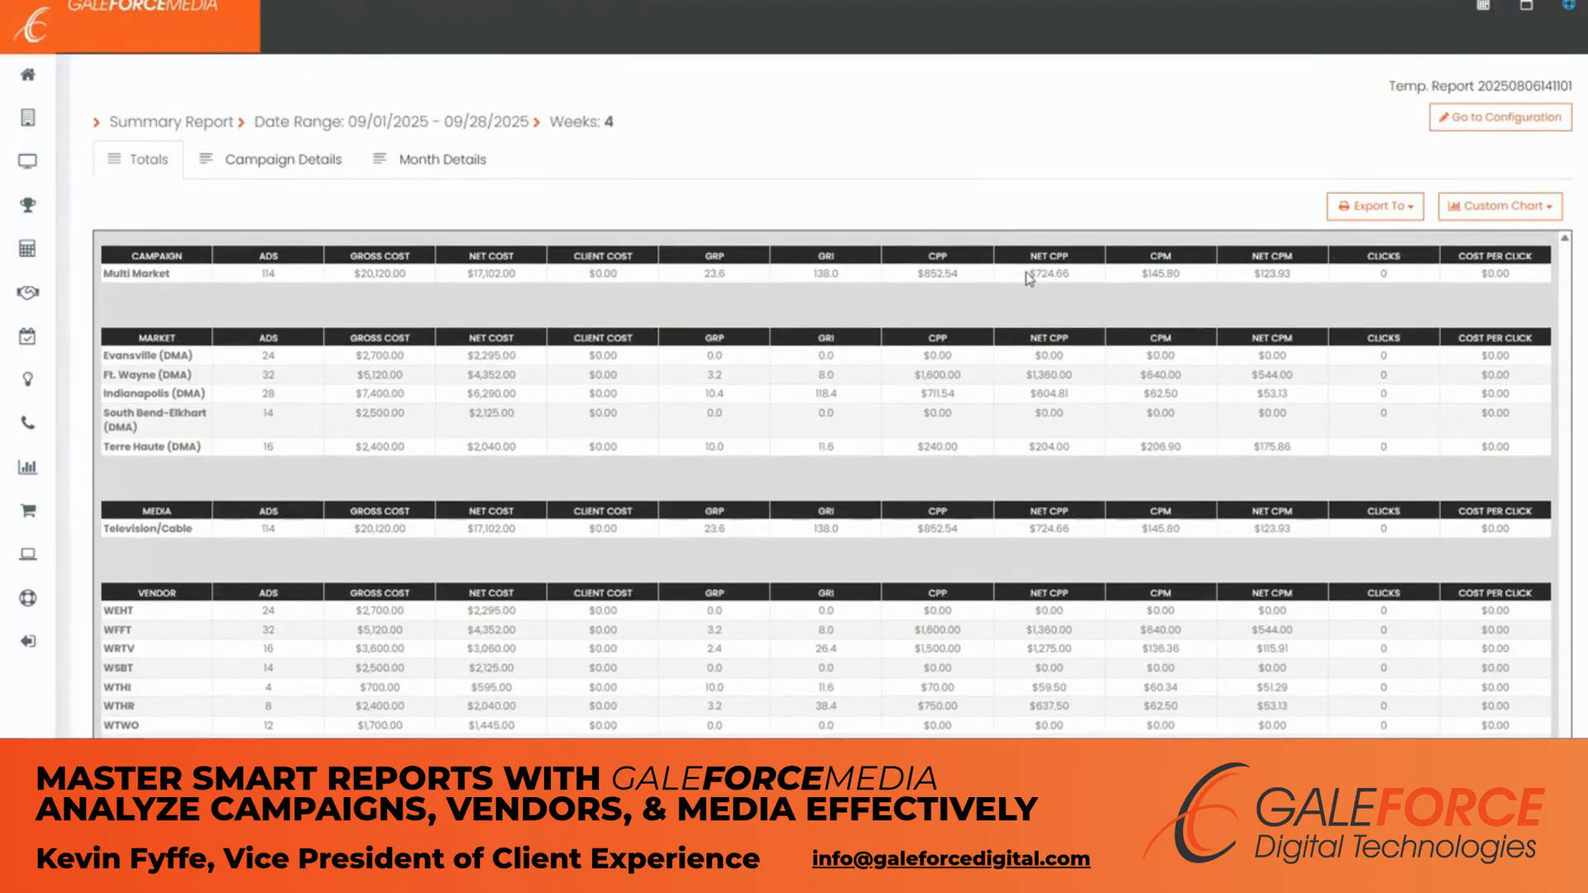
click(1411, 213)
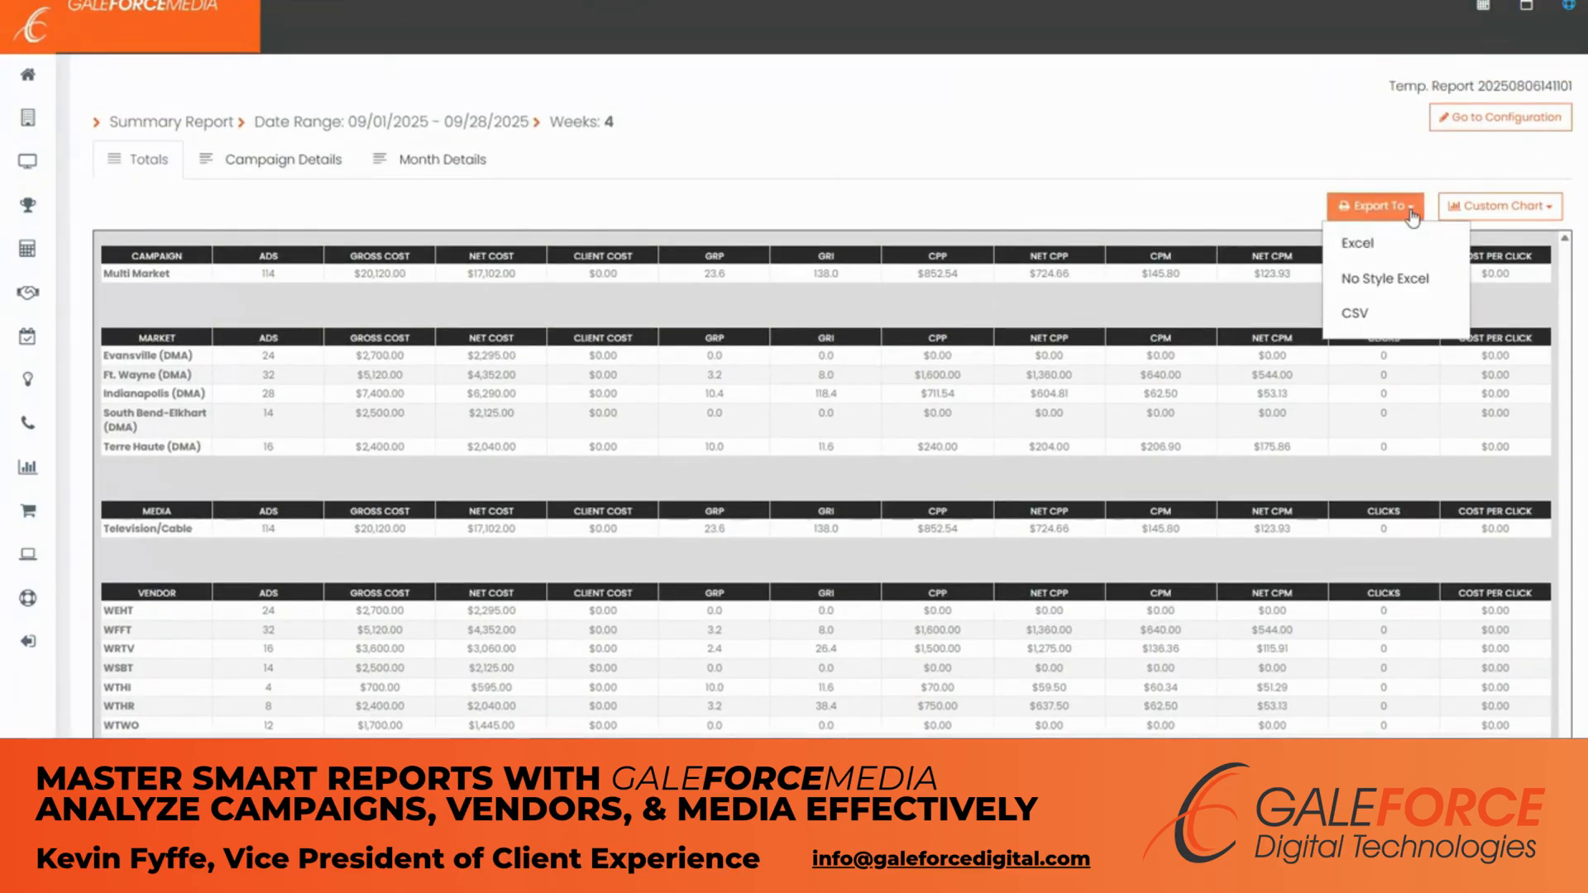
click(1194, 133)
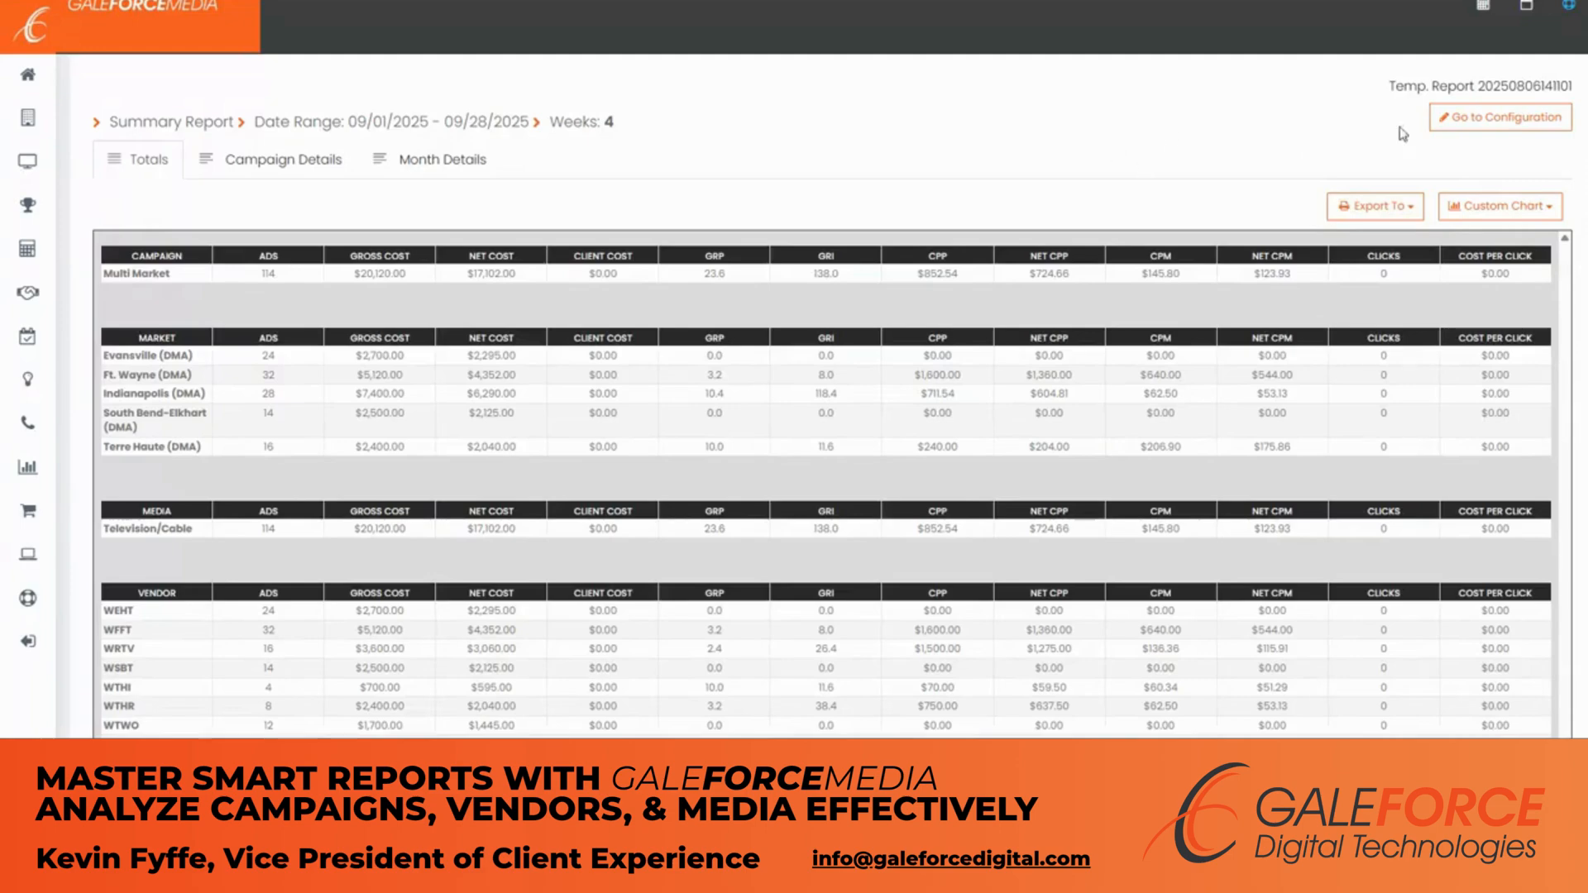
Create a custom pie chart from the report totals, broken out by market with Gross Cost as data type and all markets included
click(1495, 207)
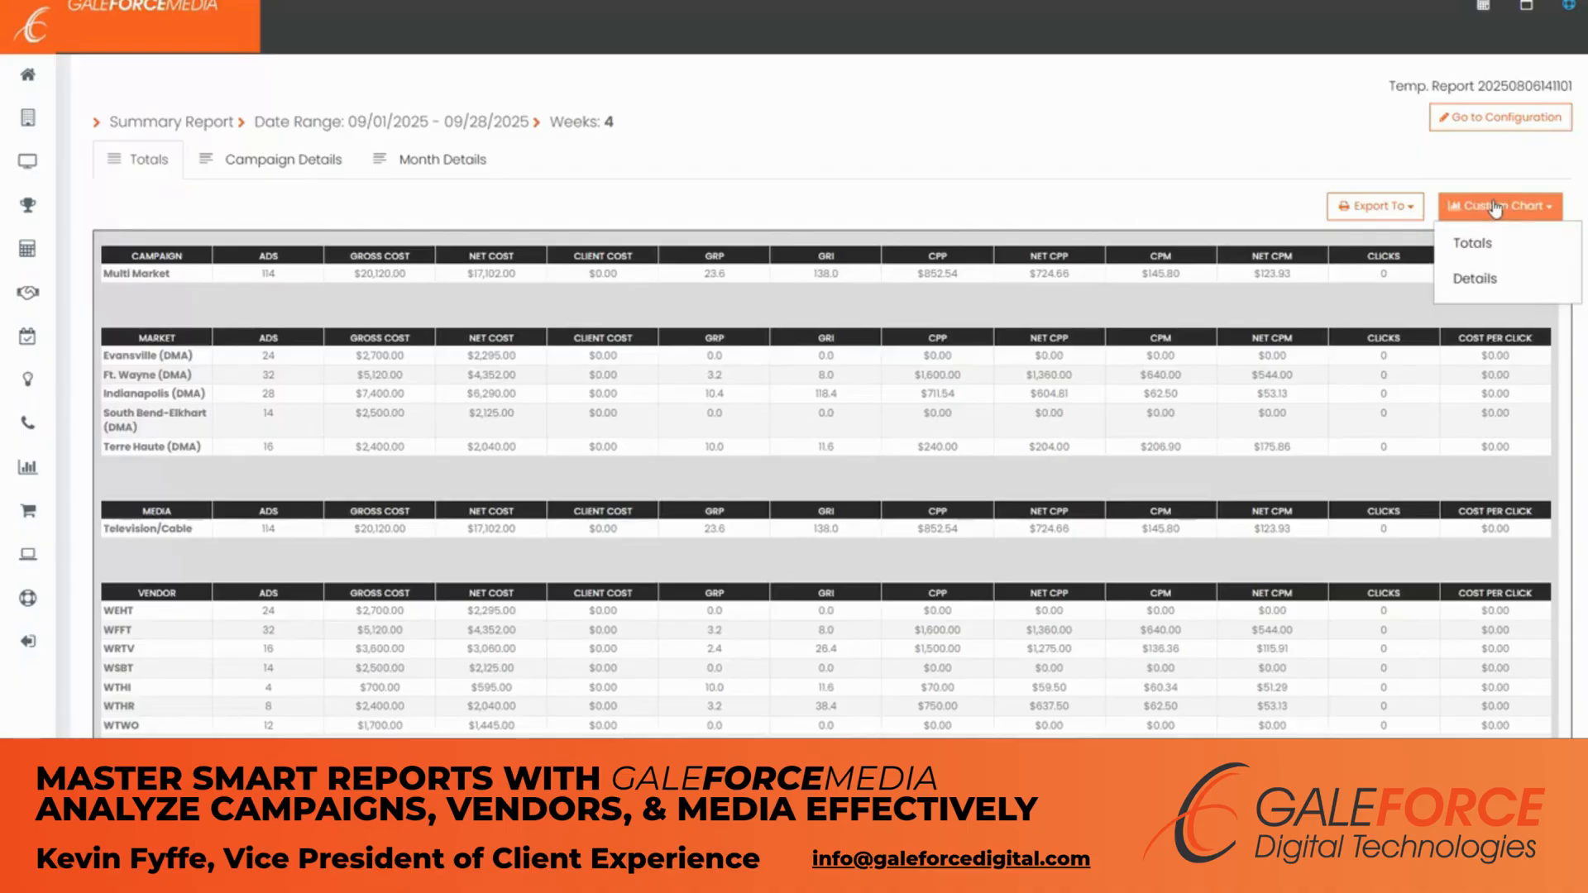
click(1472, 242)
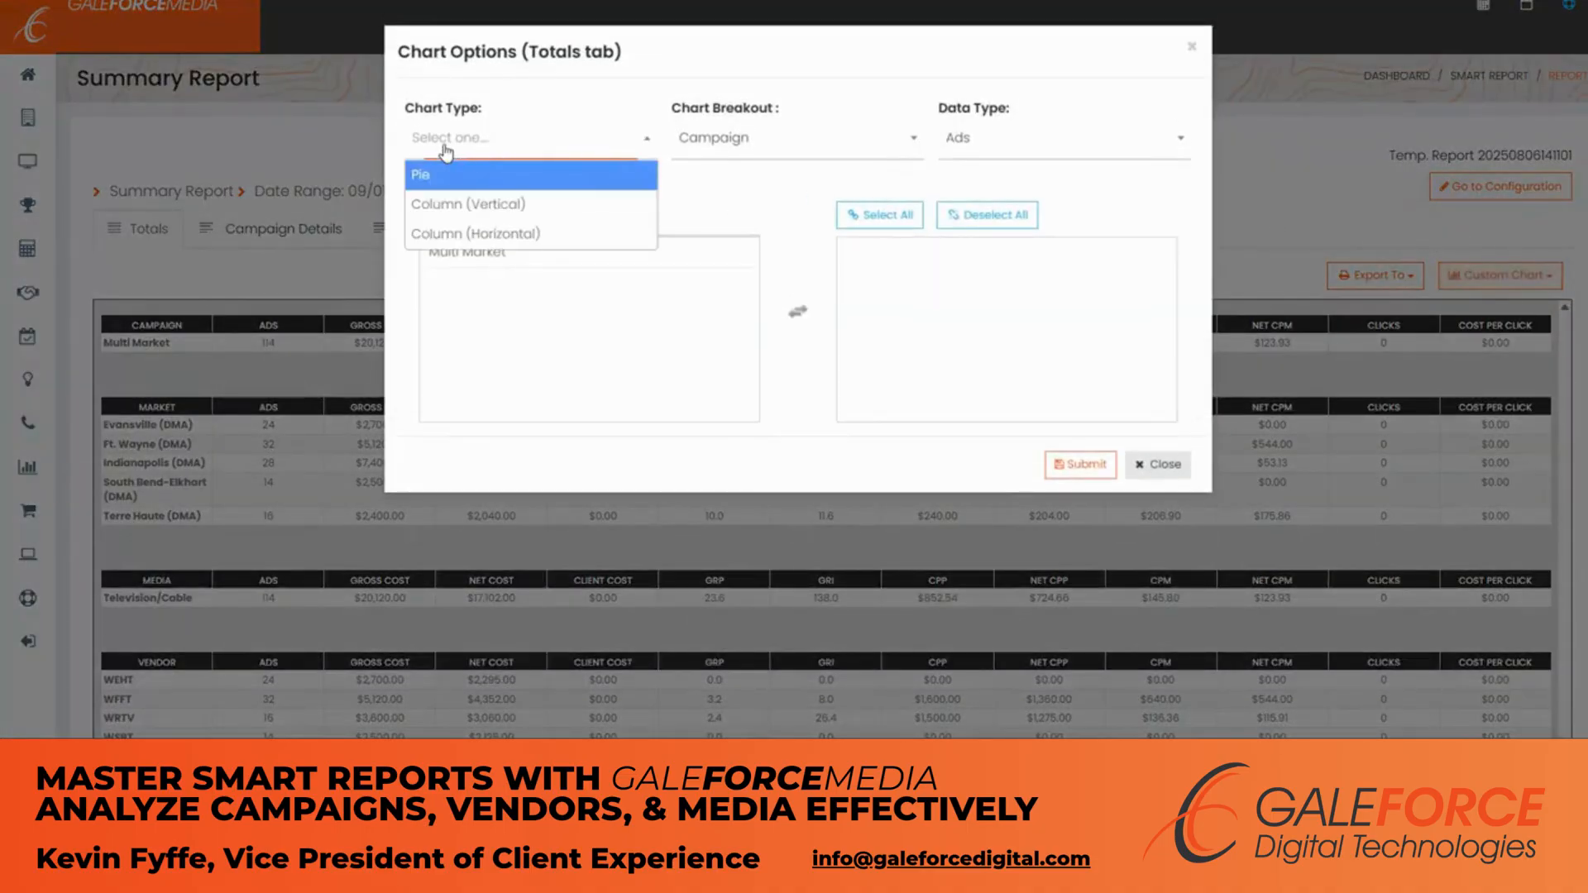
click(446, 146)
click(448, 180)
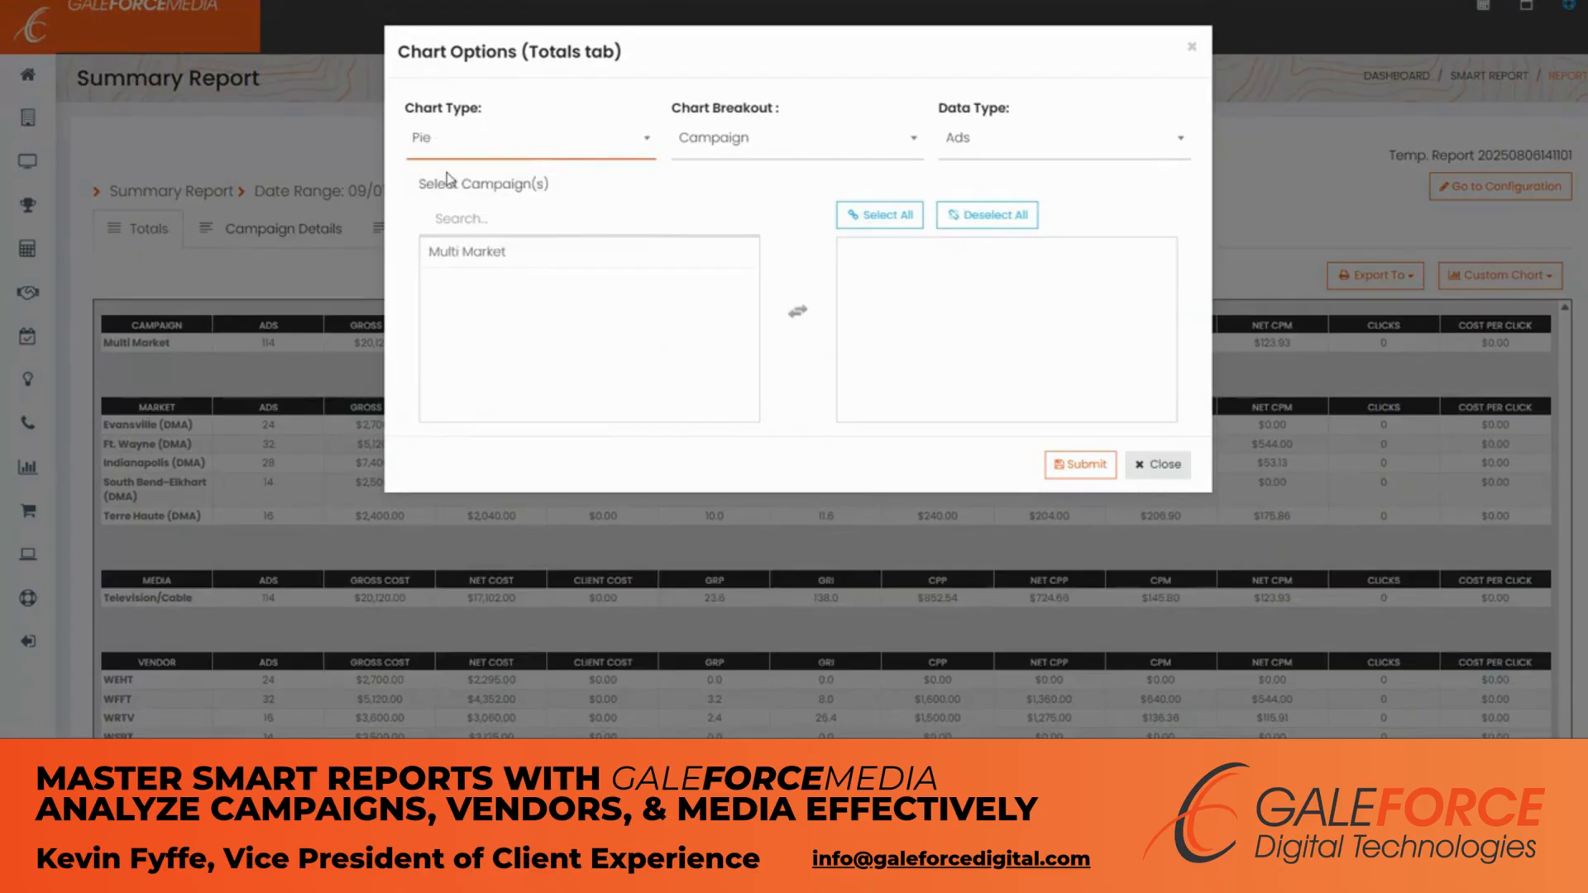
click(698, 148)
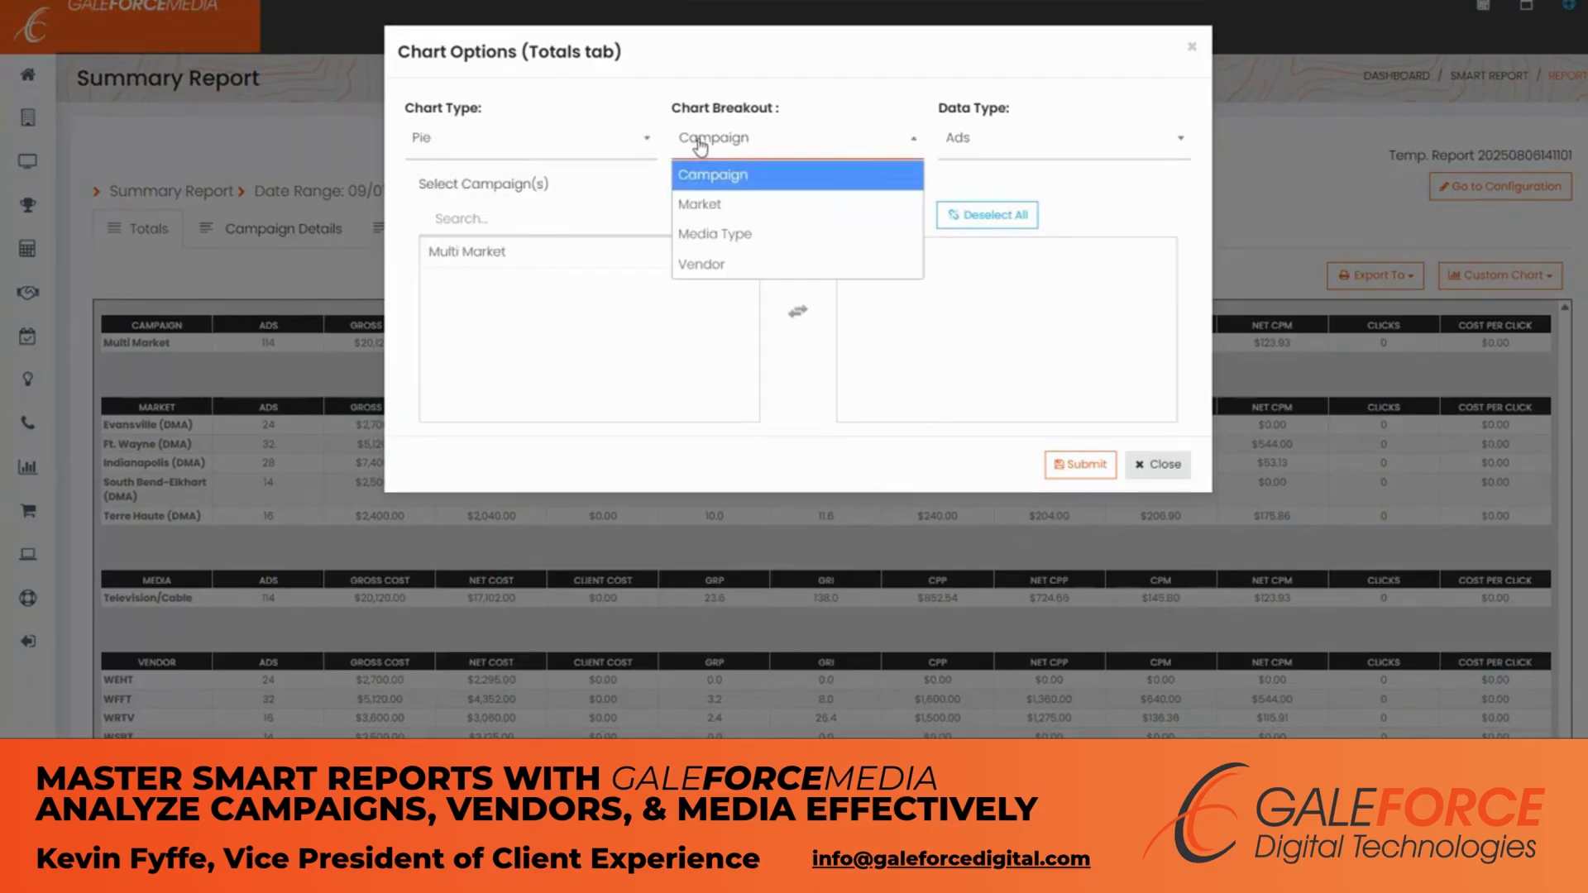
click(713, 207)
click(968, 146)
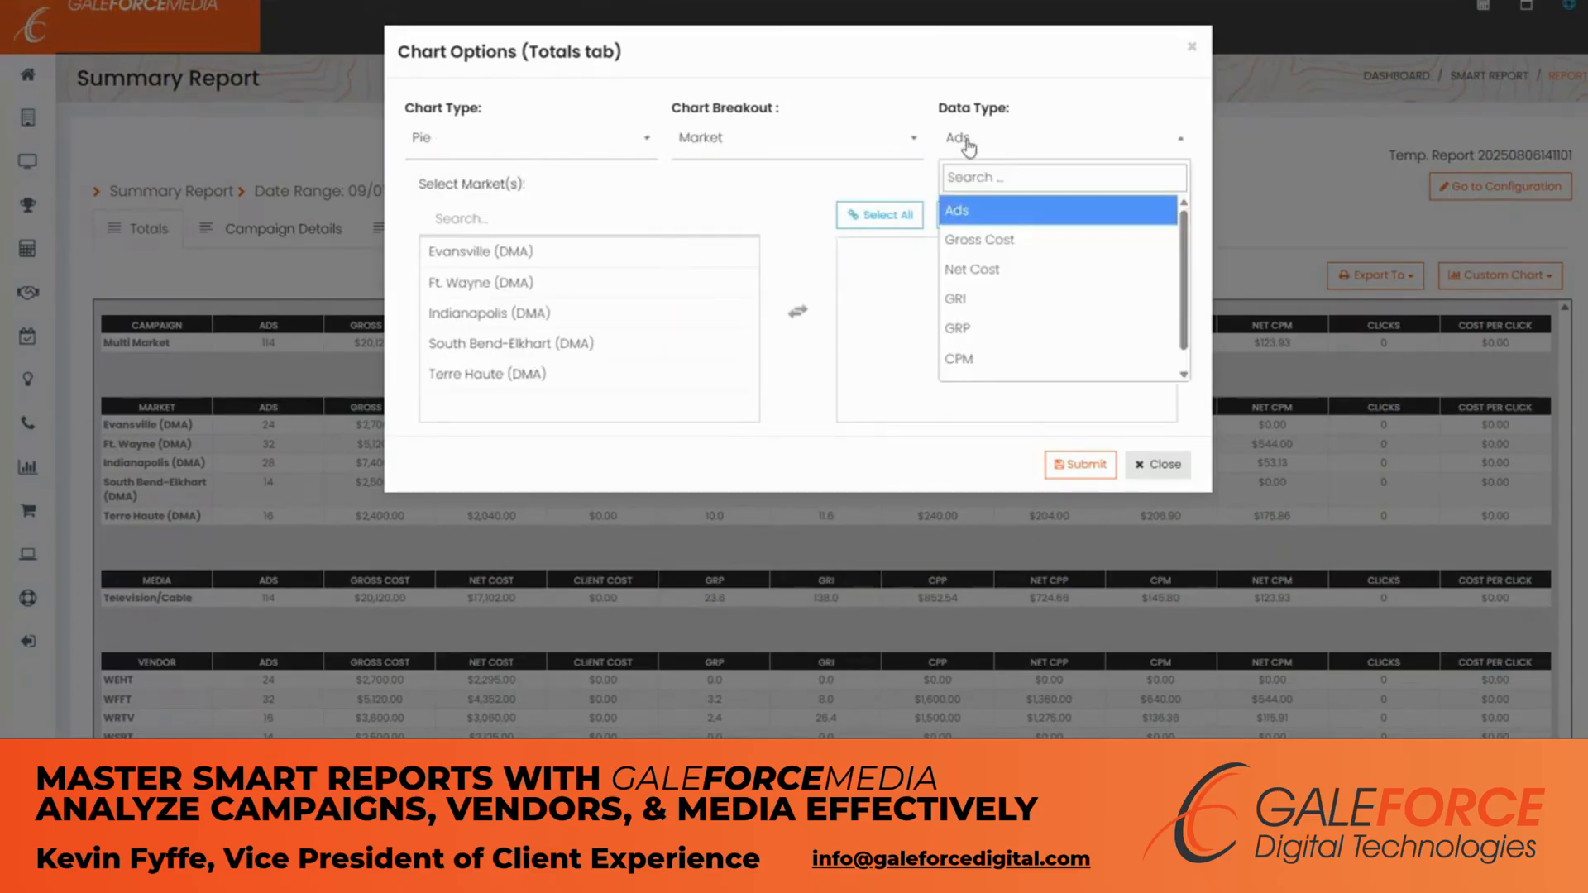
click(1016, 242)
click(868, 215)
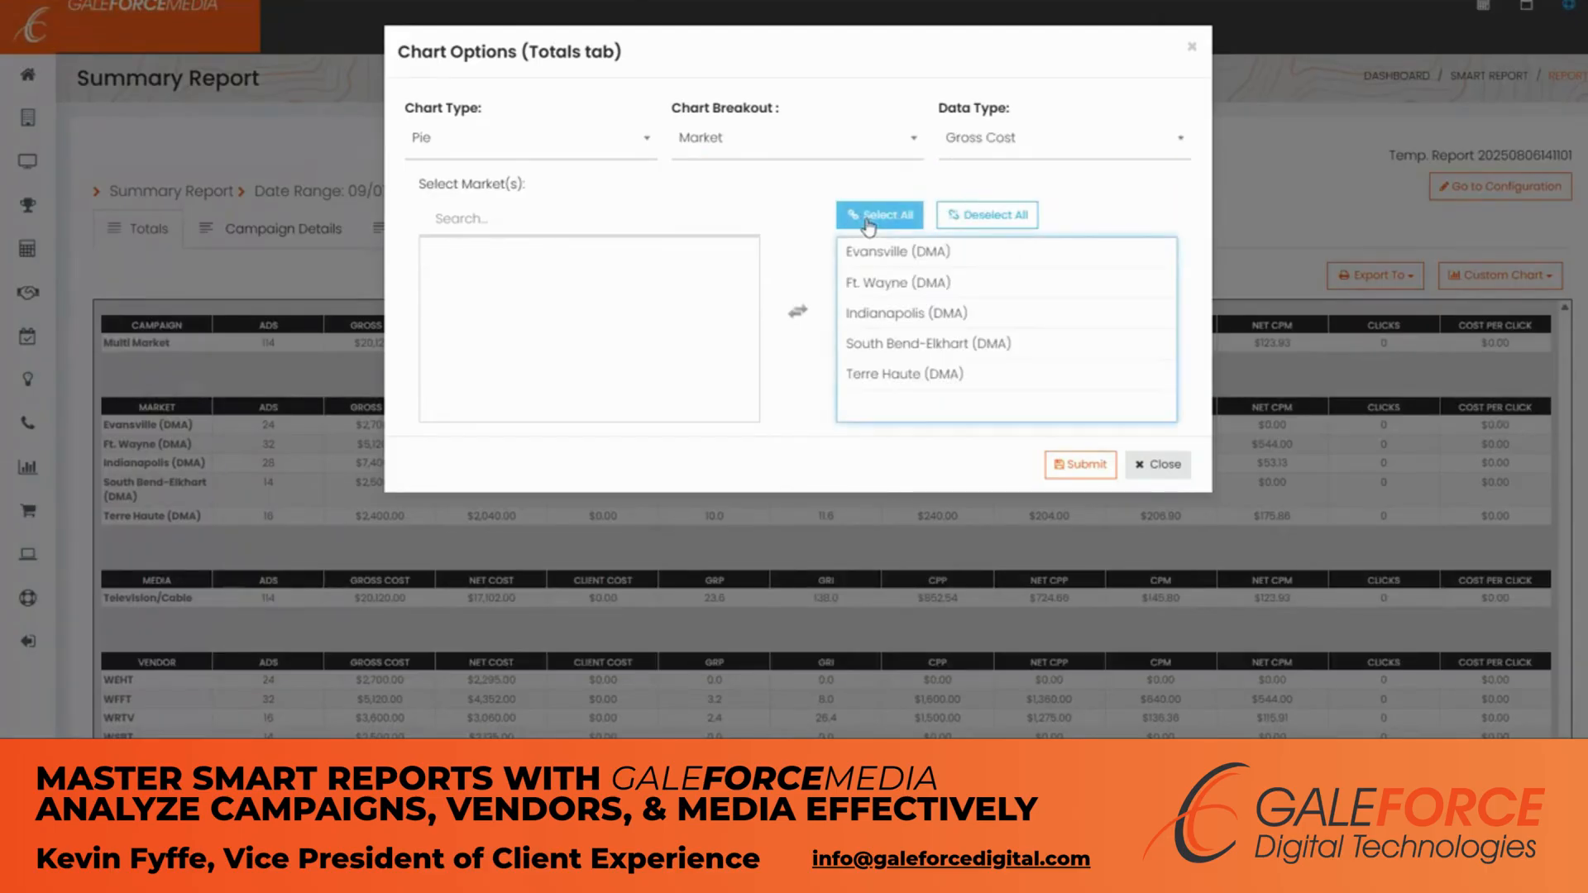
click(1078, 465)
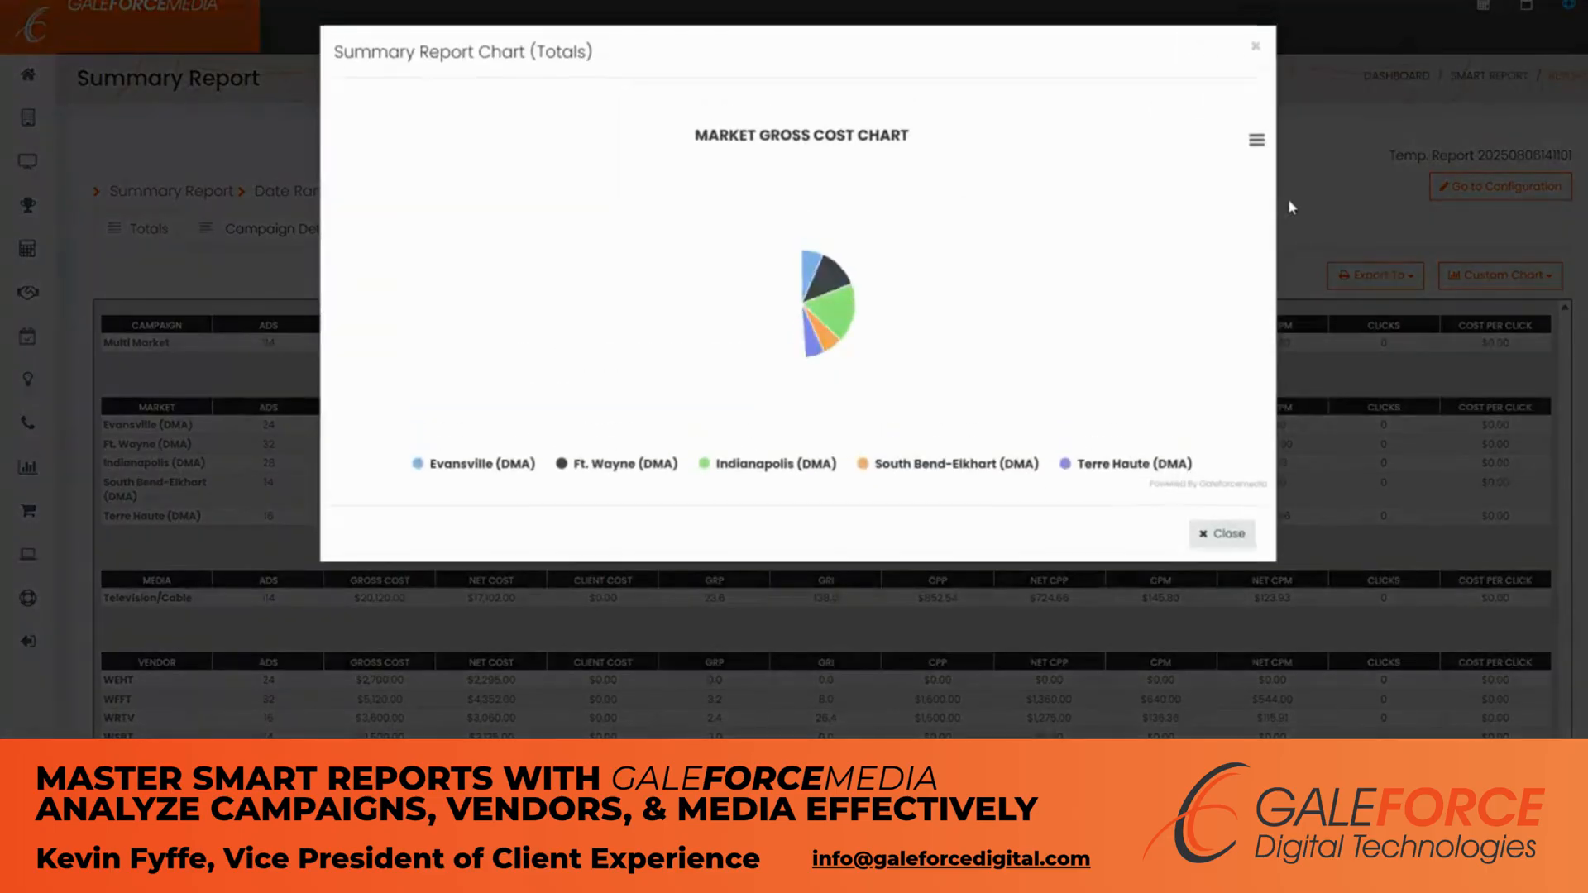